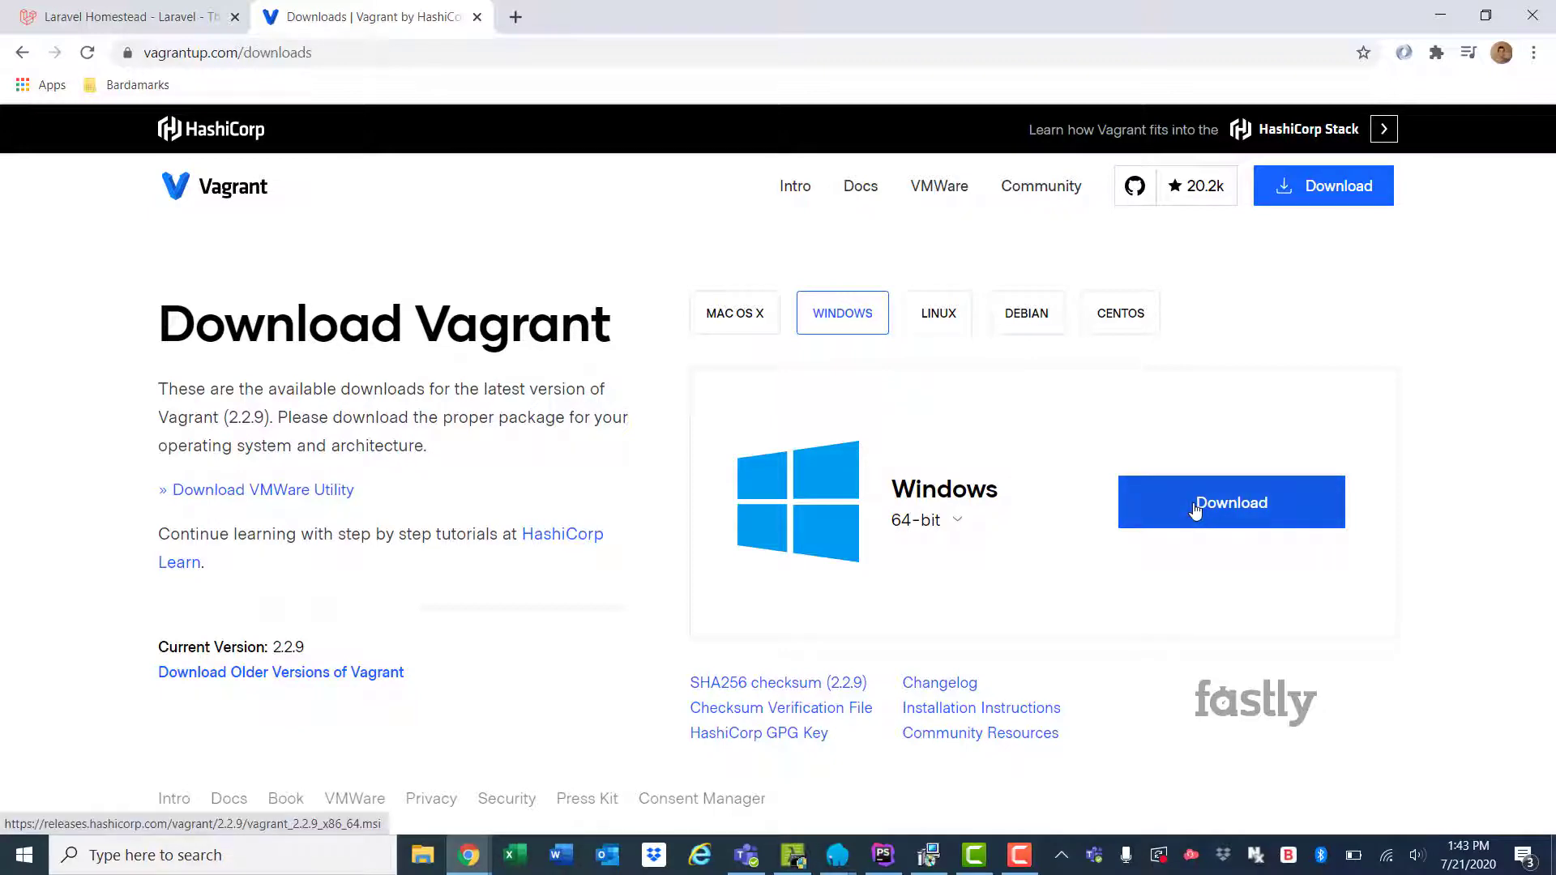
Download the Windows 64-bit Vagrant 2.2.9 installer and finish its setup wizard
left_click(1194, 509)
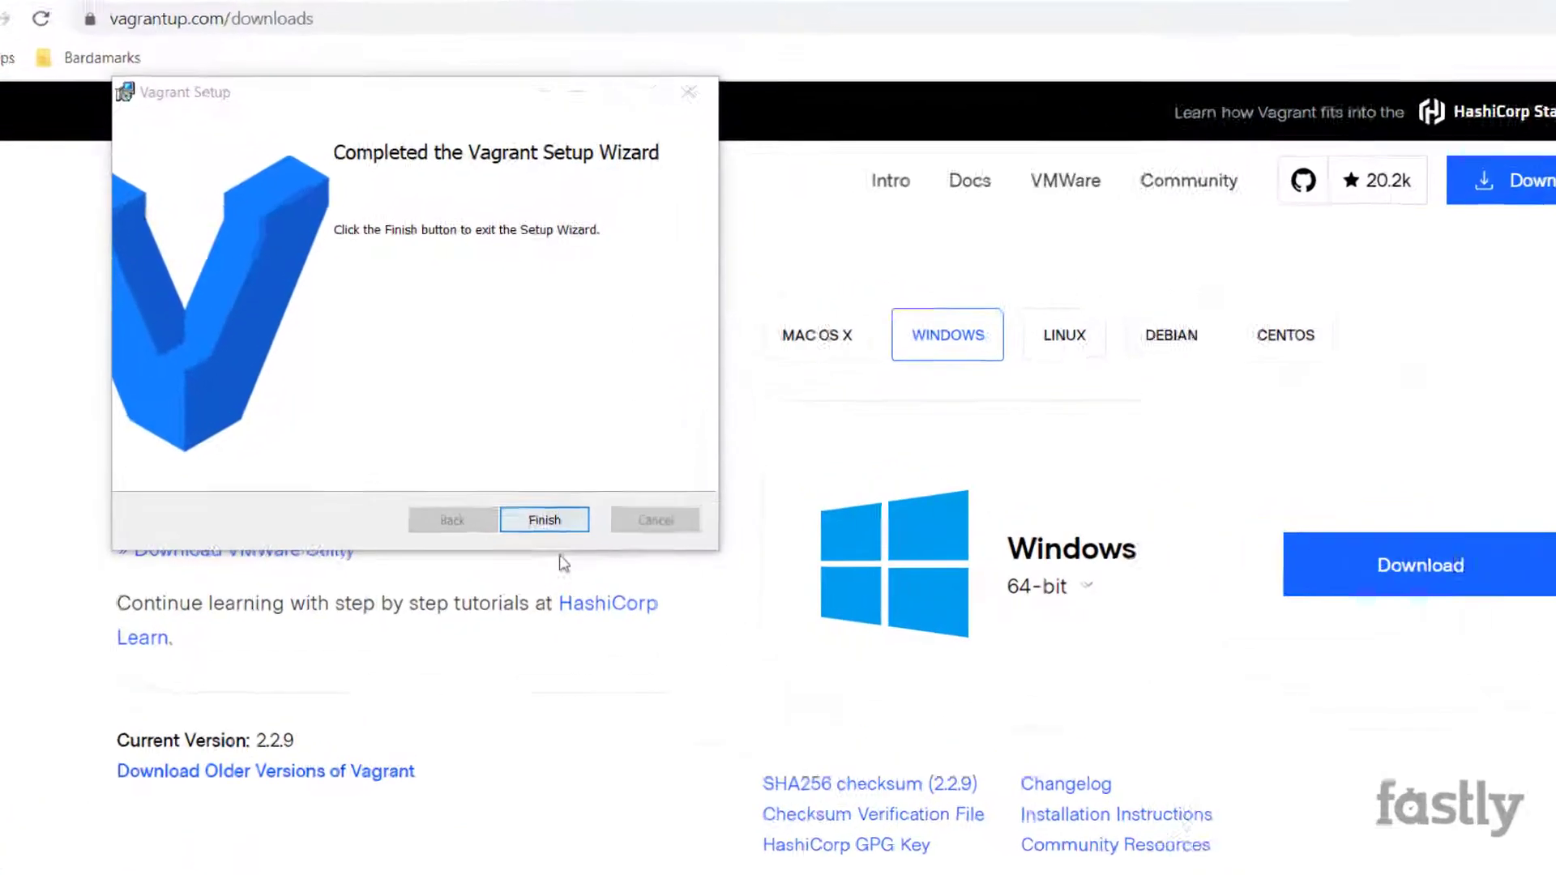
left_click(542, 521)
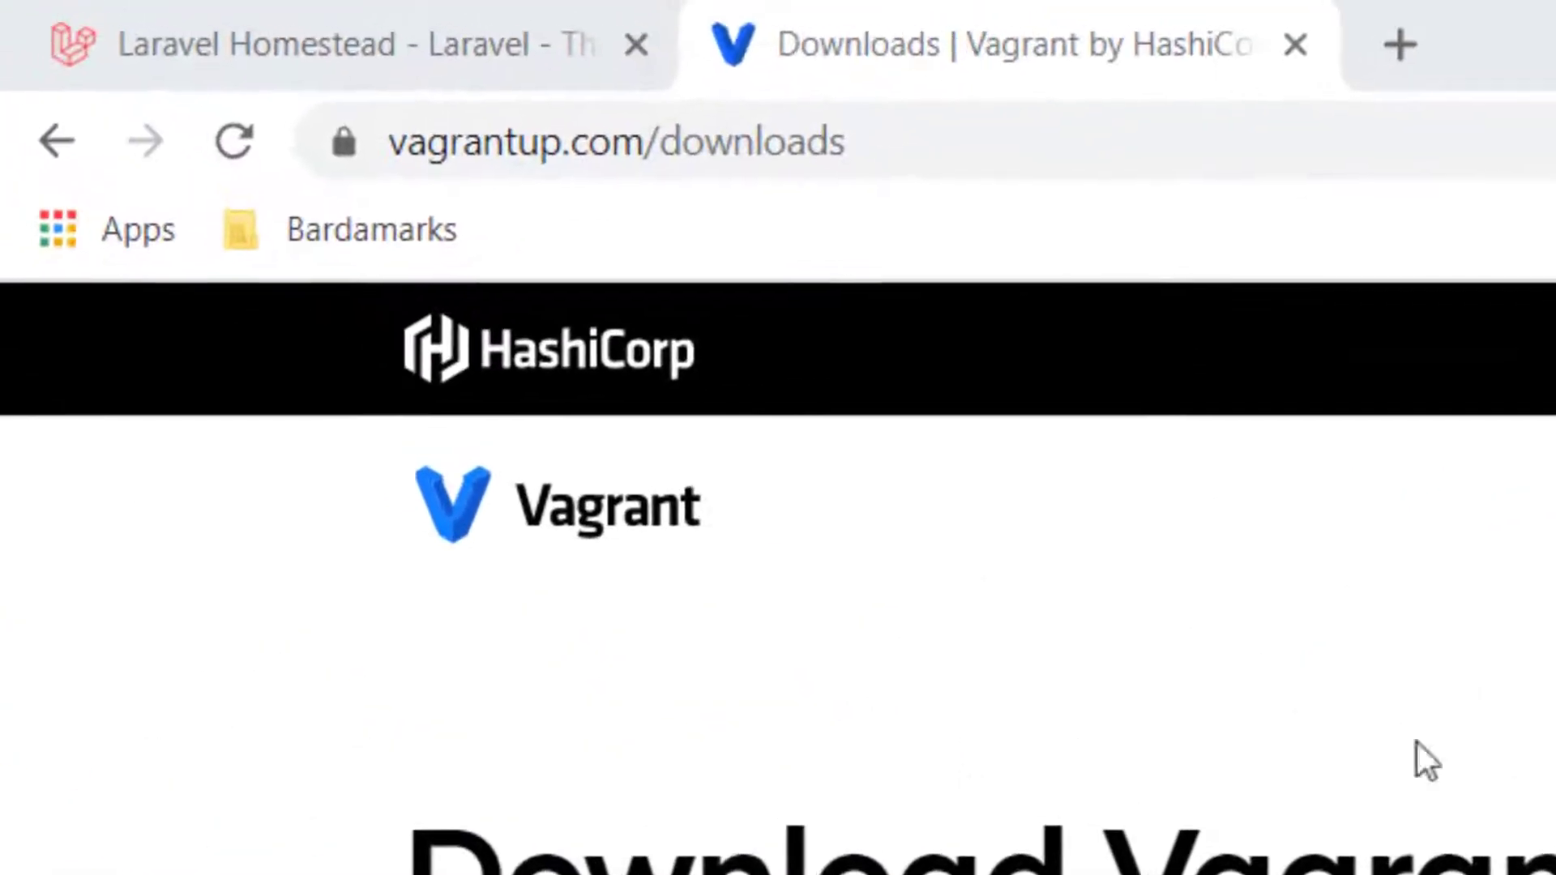
Open the VirtualBox link from the Laravel Homestead docs in a new tab
left_click(308, 66)
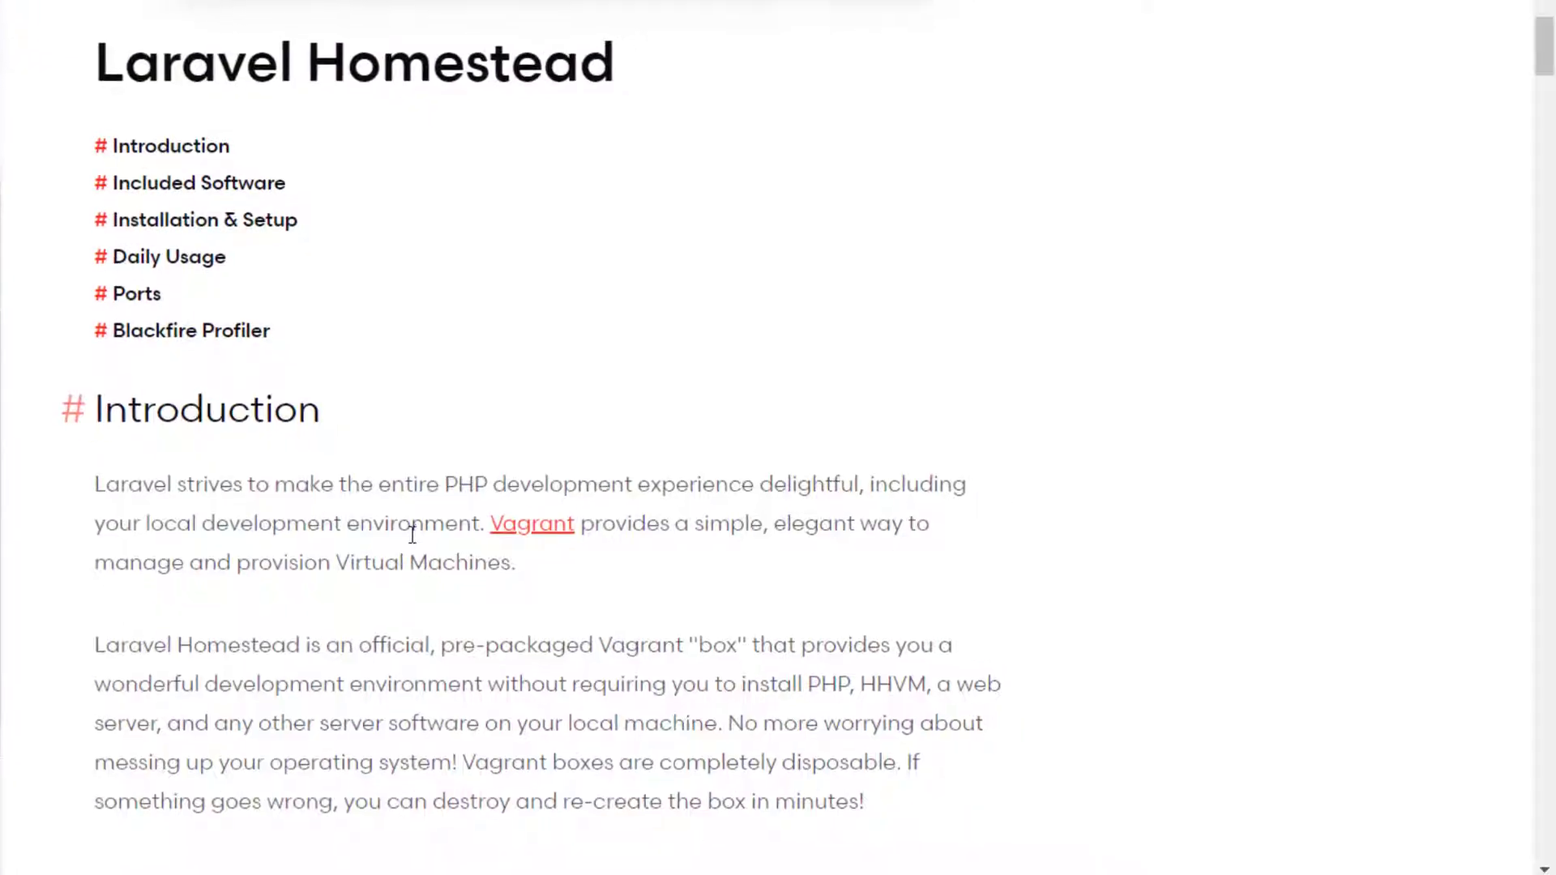
scroll(413, 535, "down", 2)
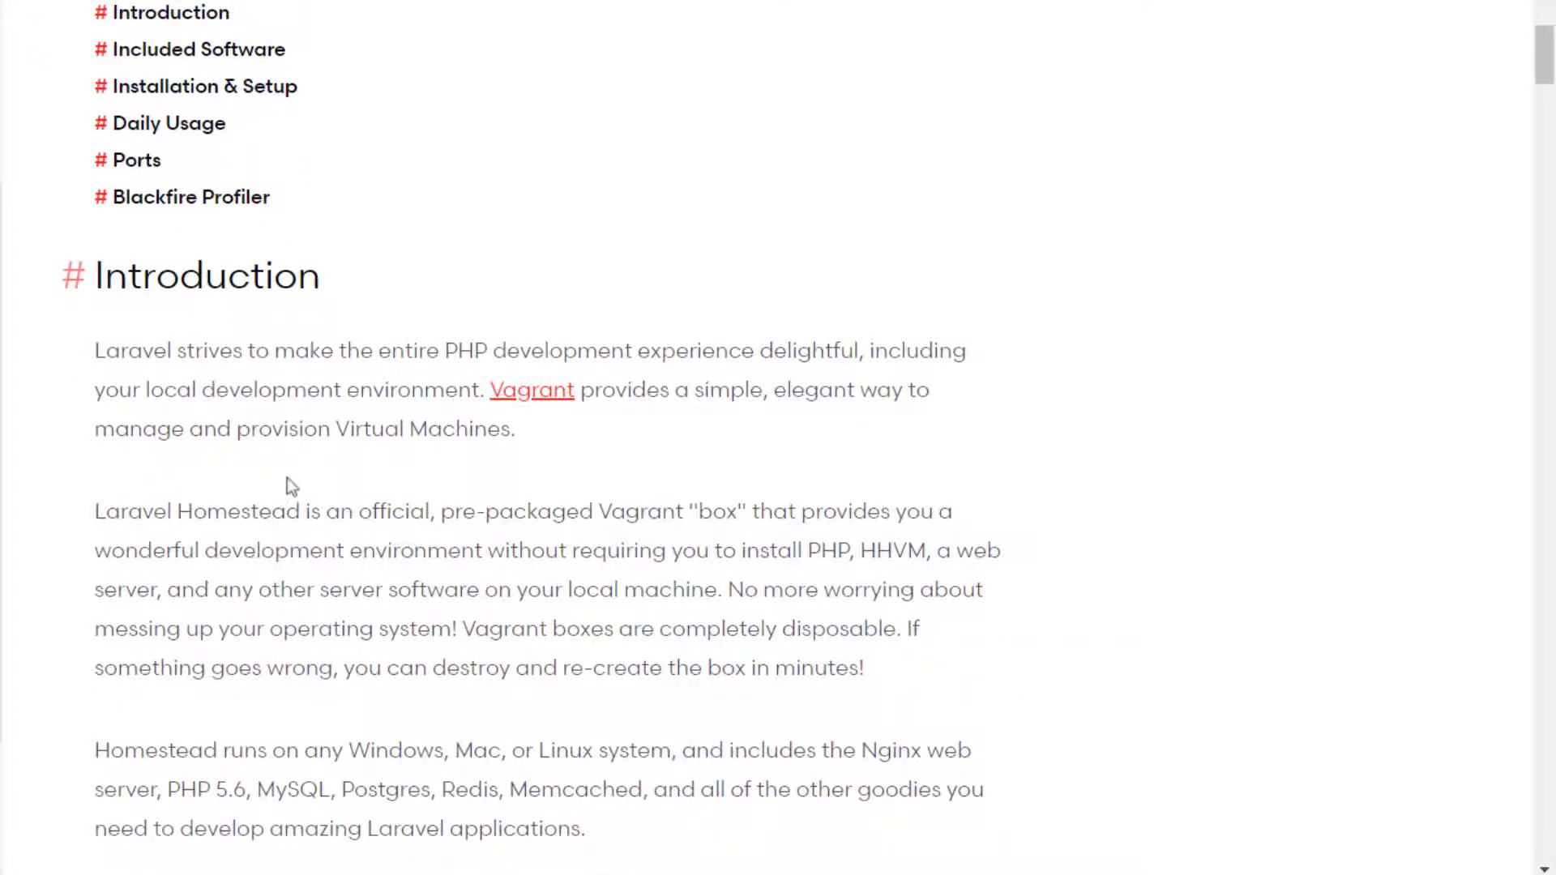
scroll(289, 486, "down", 6)
scroll(253, 470, "down", 10)
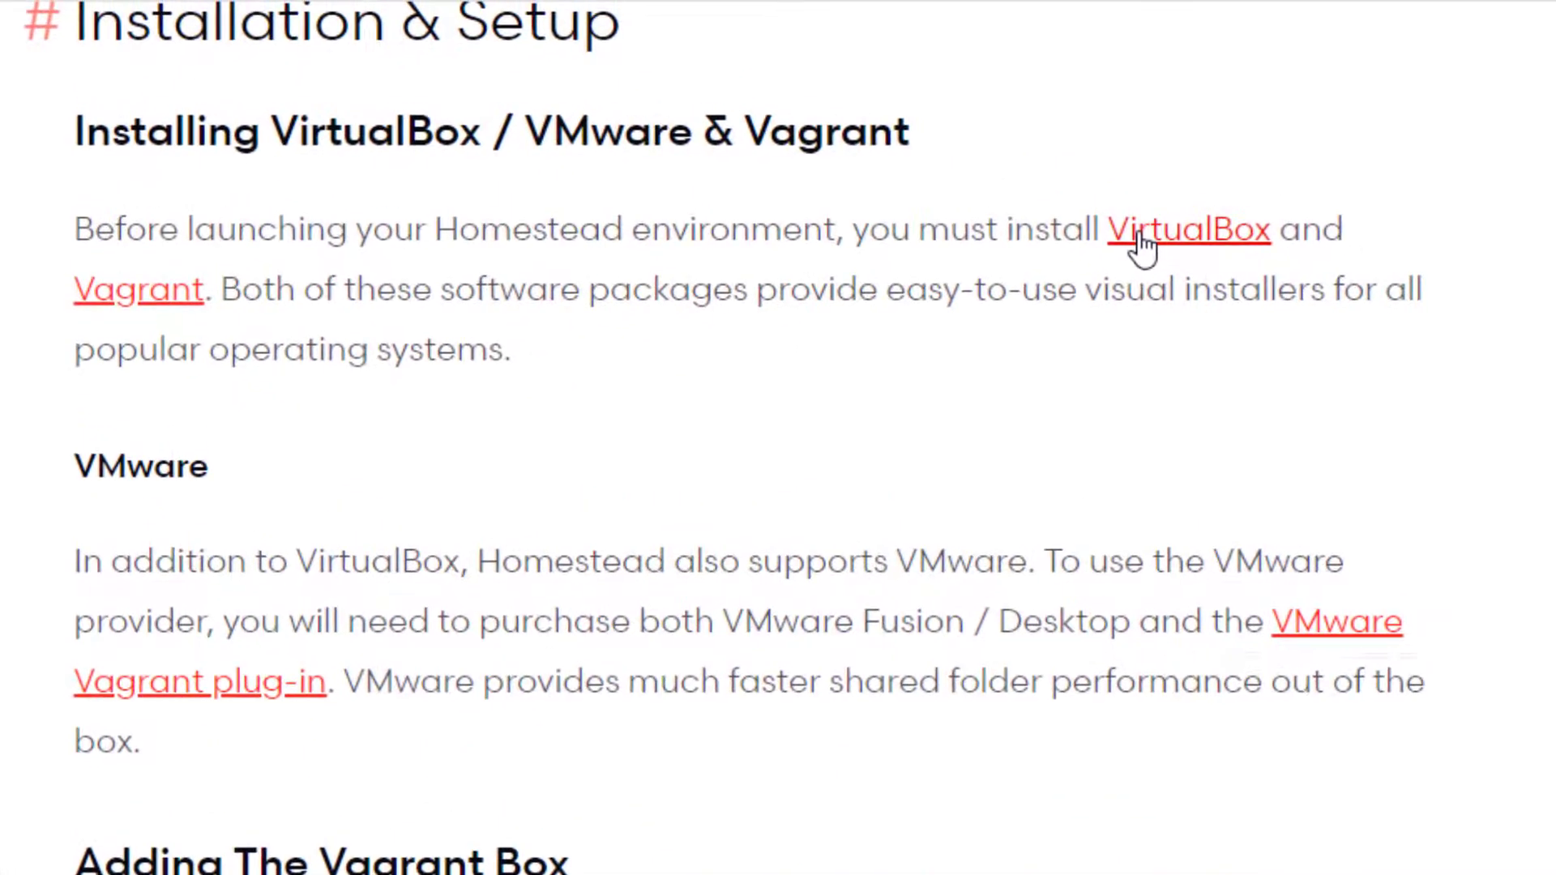
right_click(1011, 198)
left_click(1126, 217)
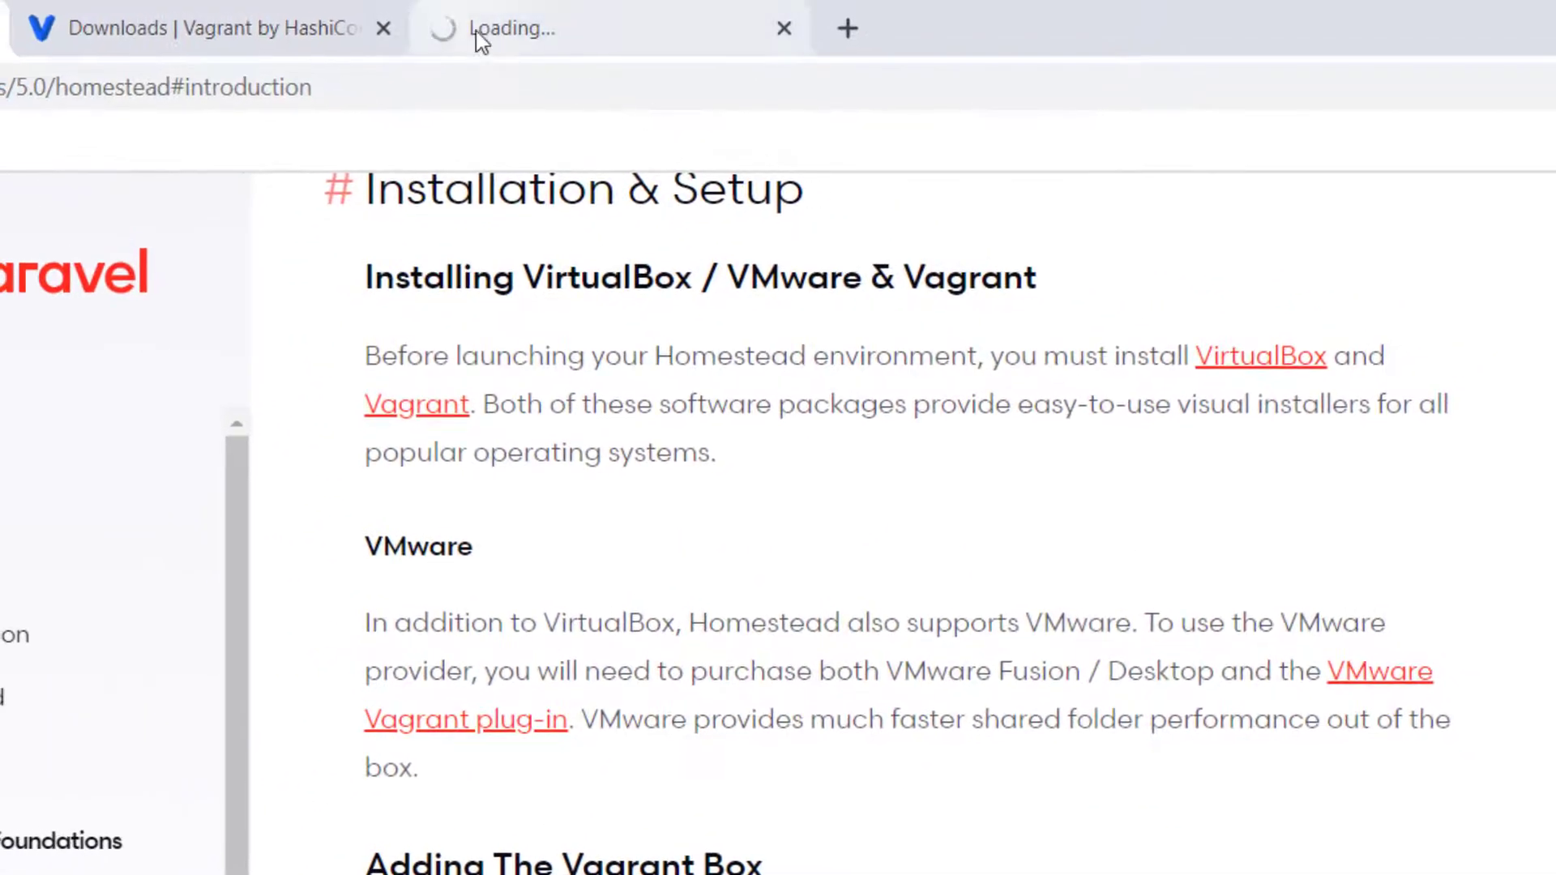
Download the VirtualBox 6.1.12 package for Windows hosts and launch its installer
left_click(477, 30)
left_click(396, 92)
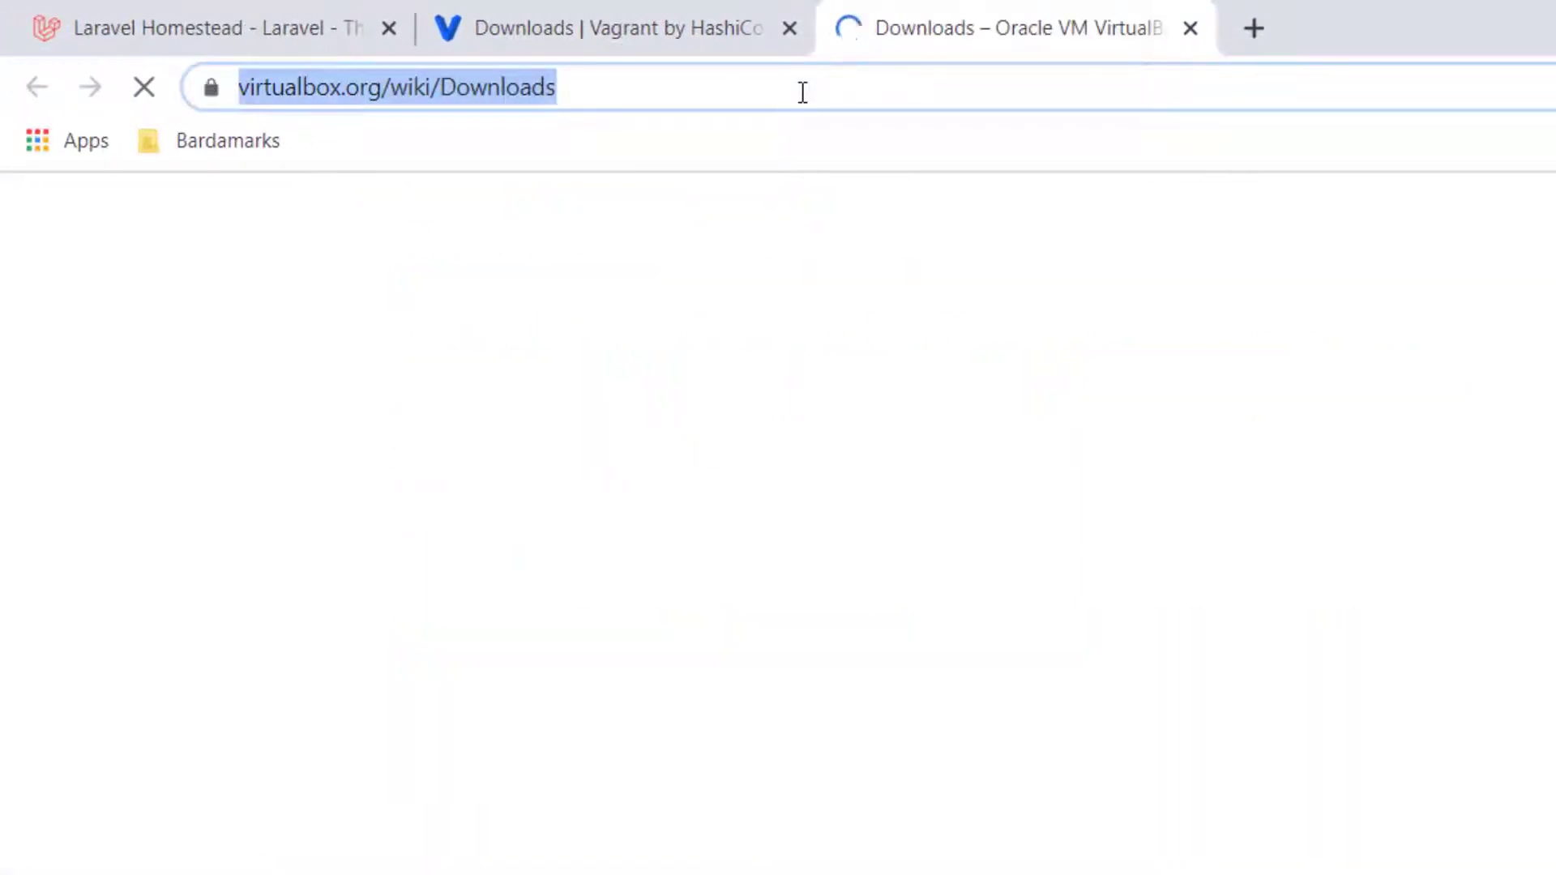
left_click(802, 92)
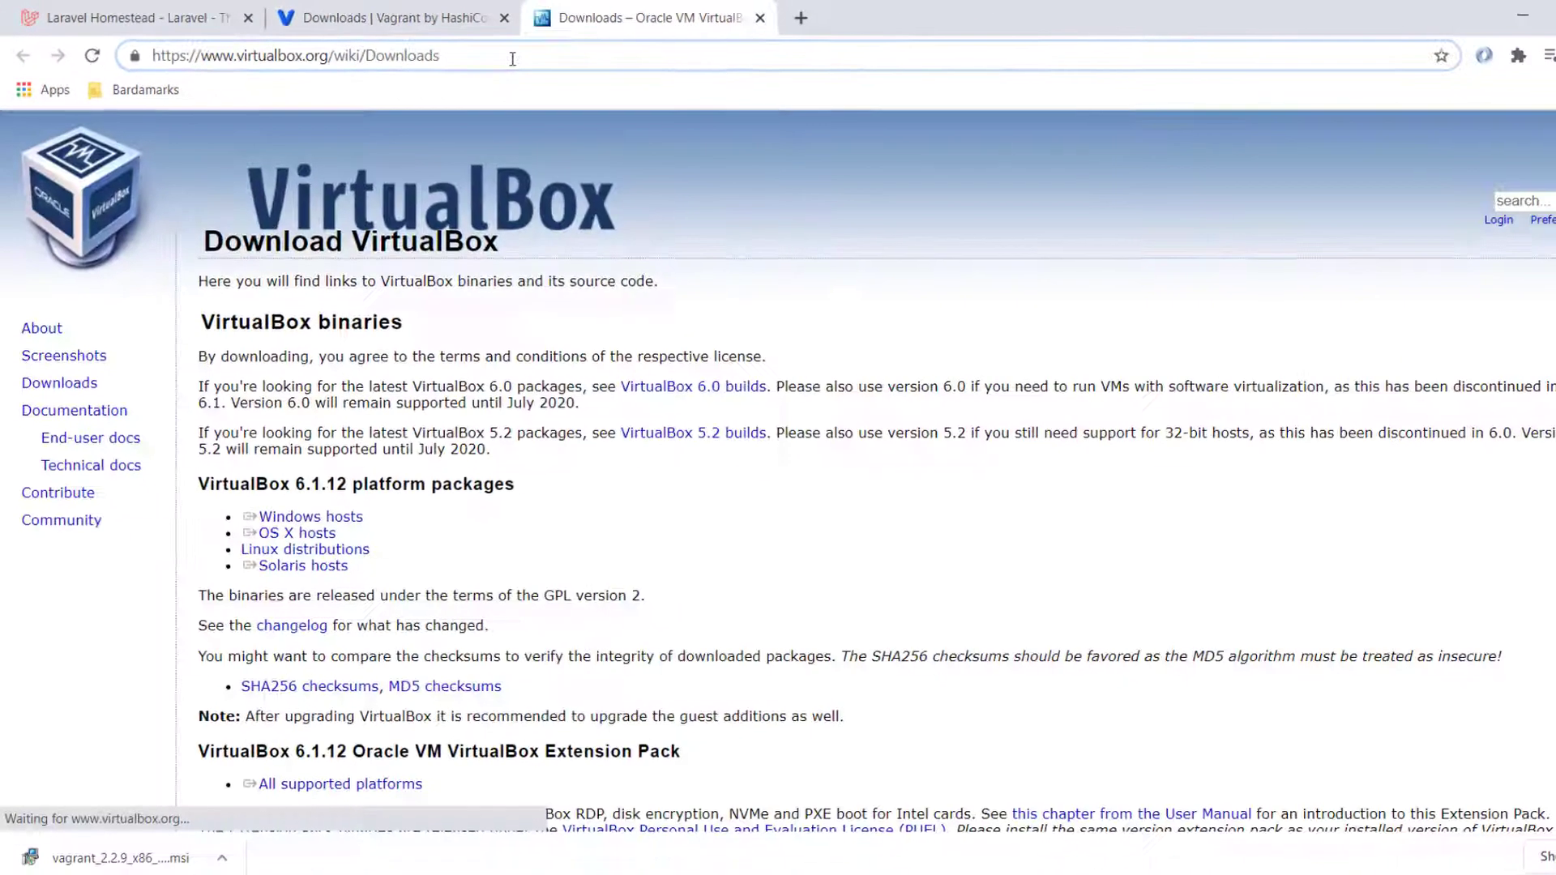
triple_click(241, 542)
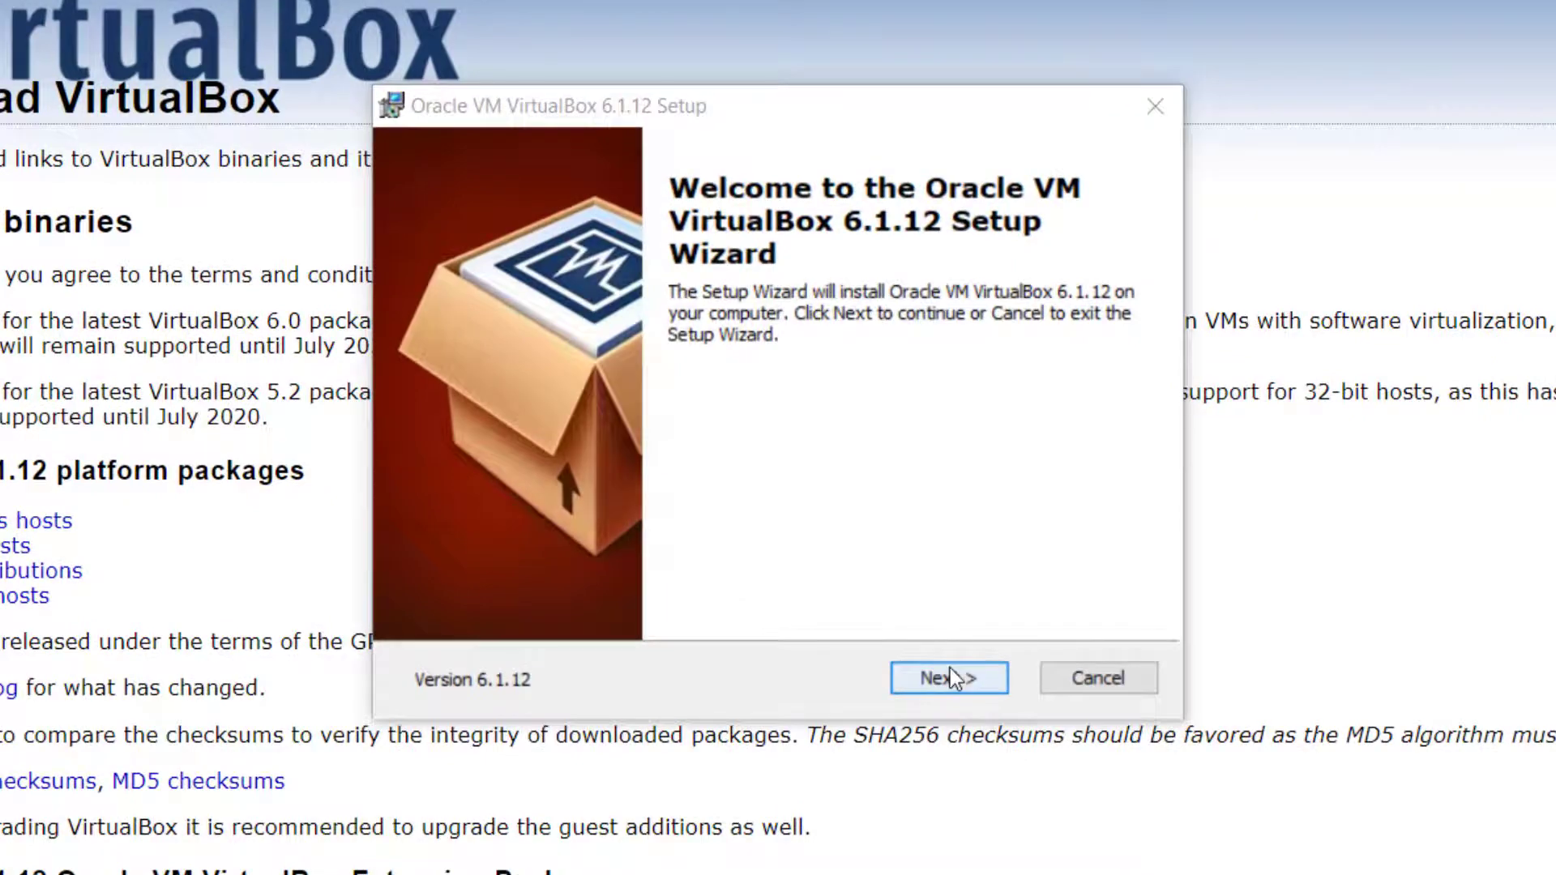
Install VirtualBox 6.1.12 with default features, accepting the network reset and Oracle USB driver
left_click(886, 586)
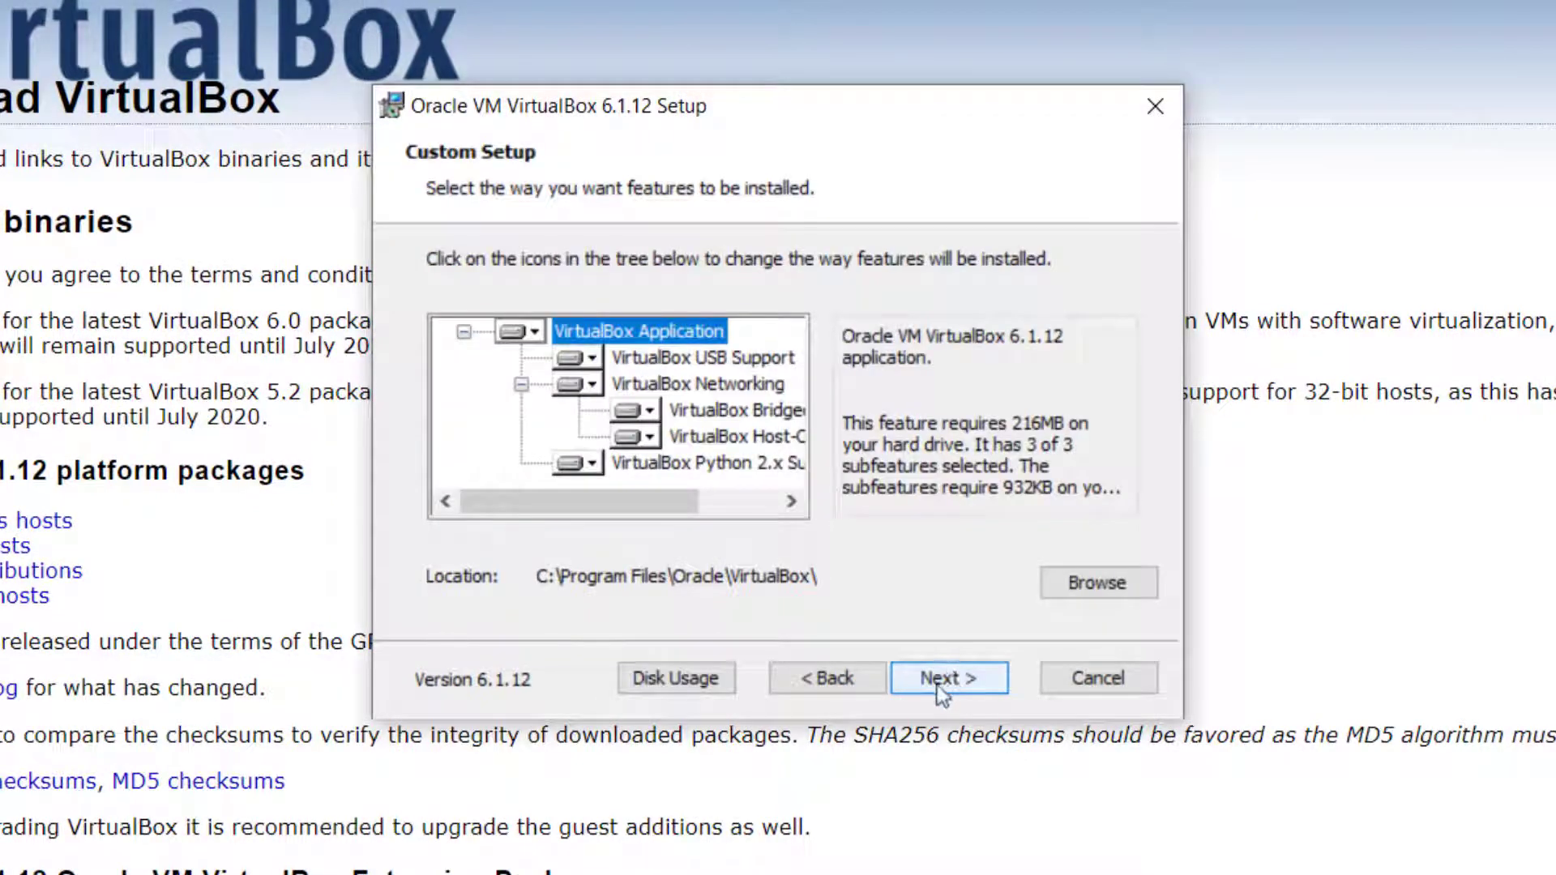
left_click(938, 685)
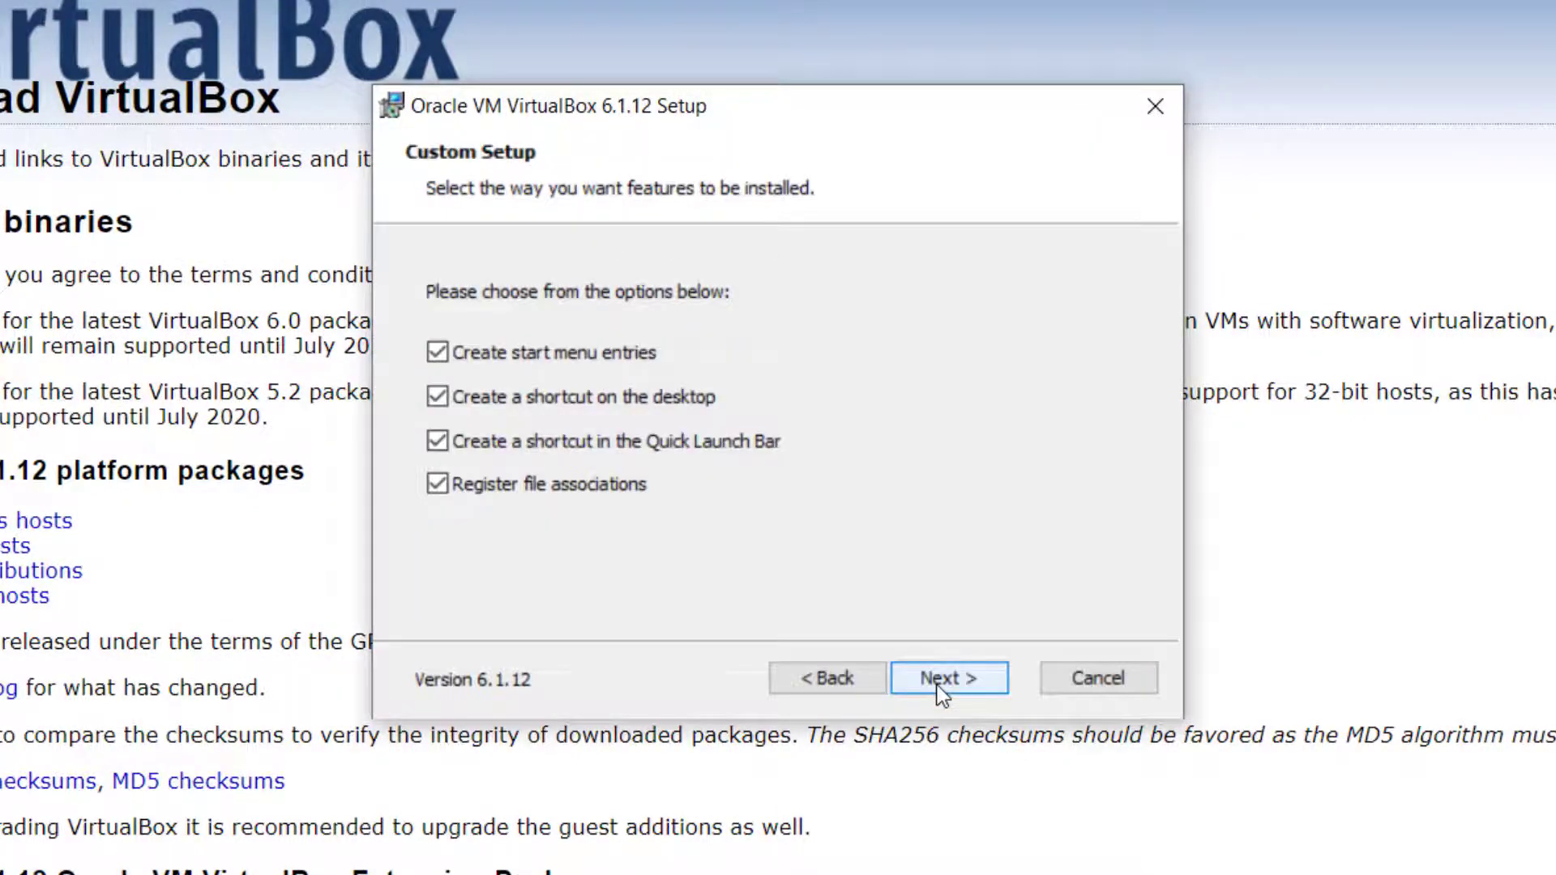
left_click(939, 687)
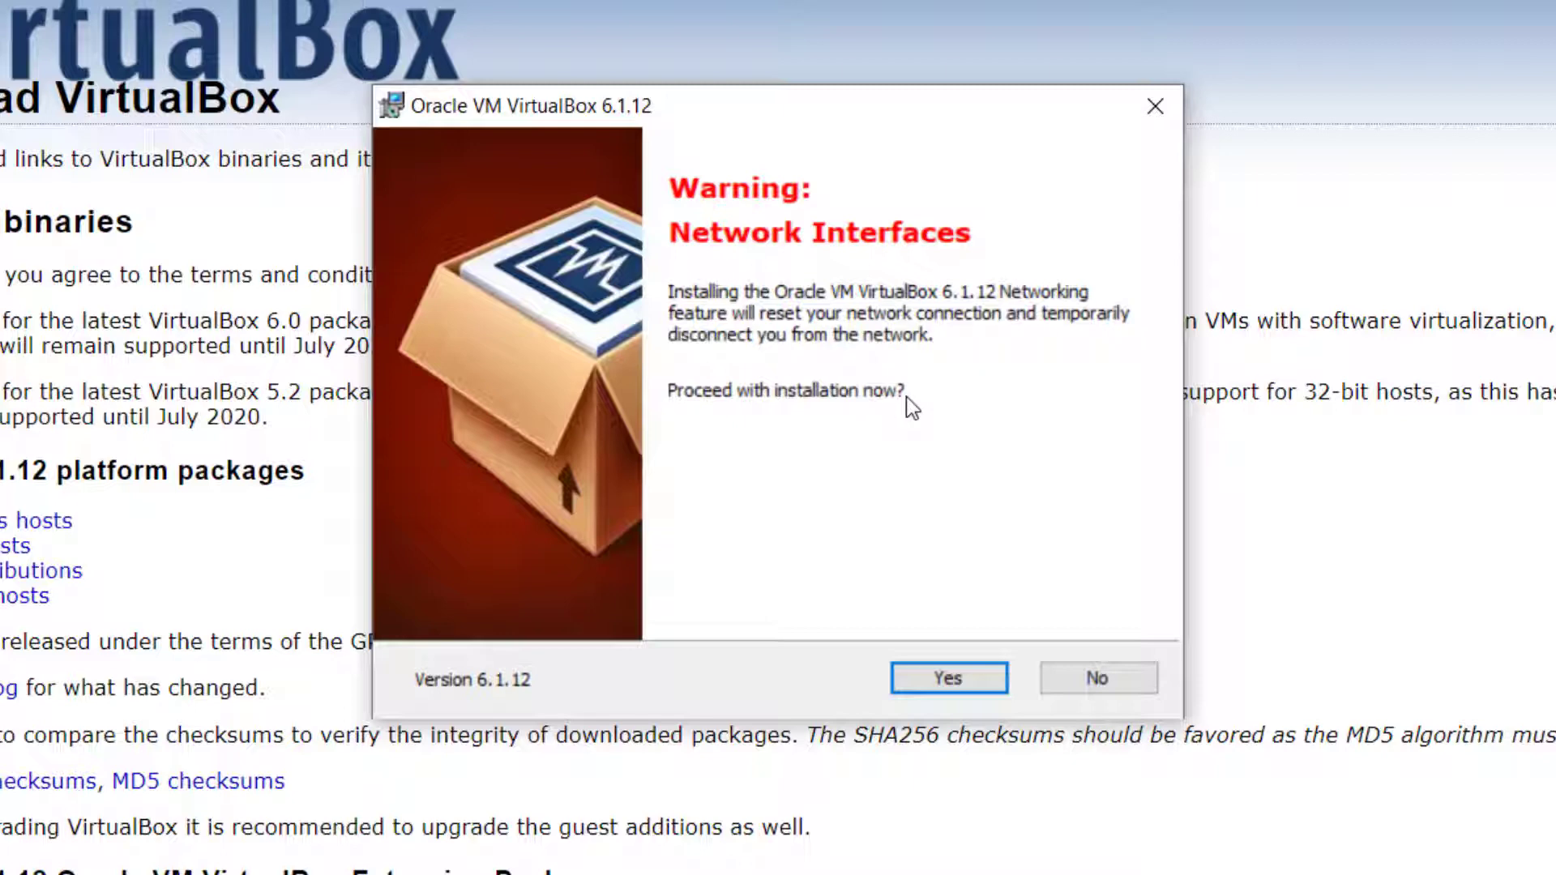
left_click(948, 677)
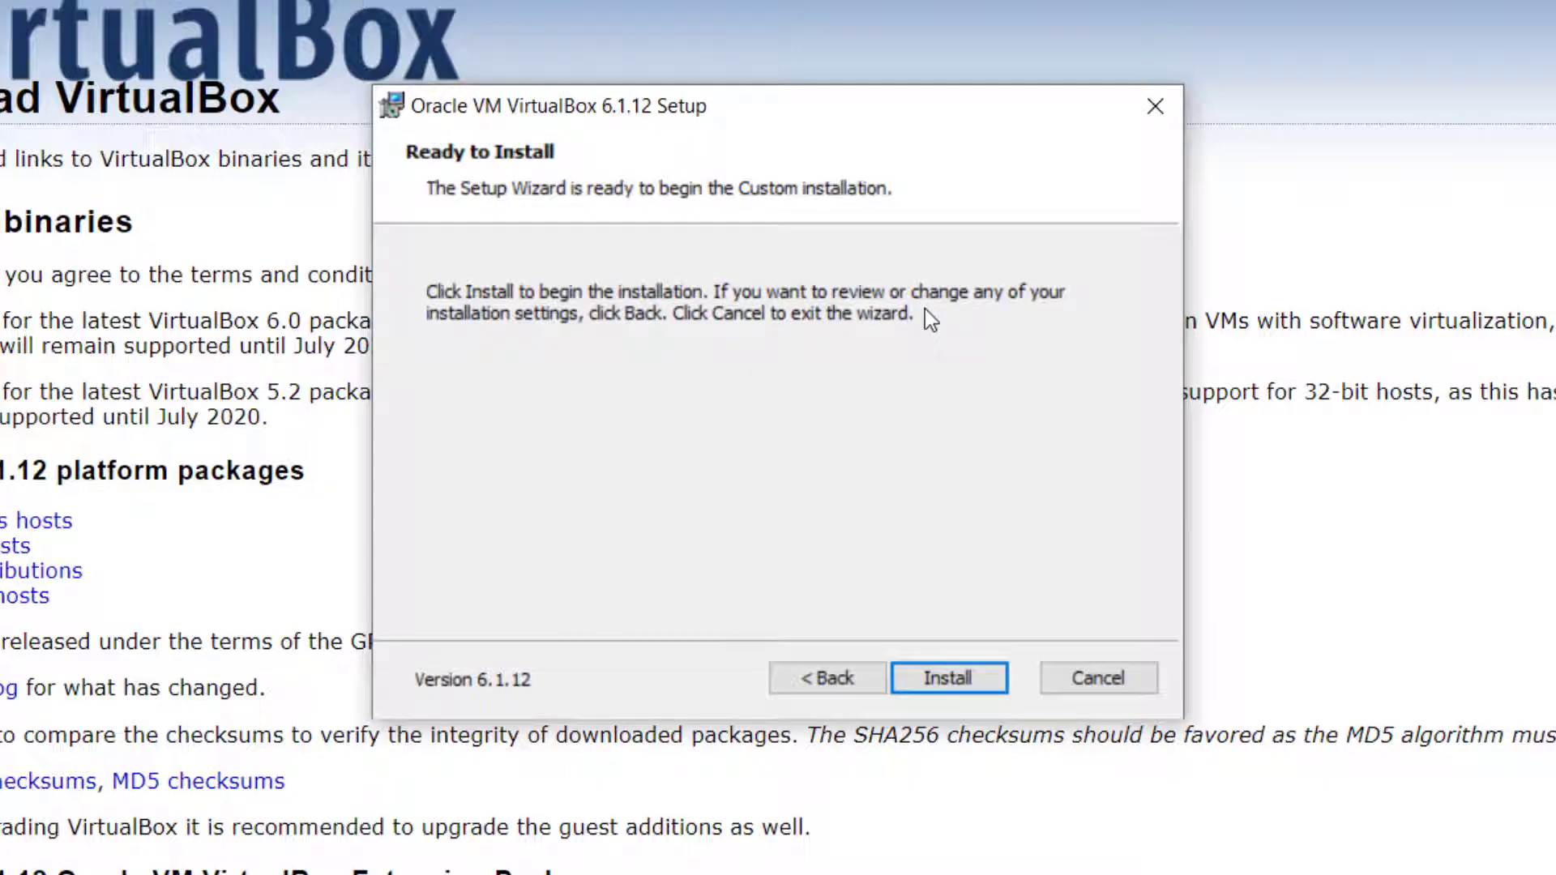
left_click(951, 677)
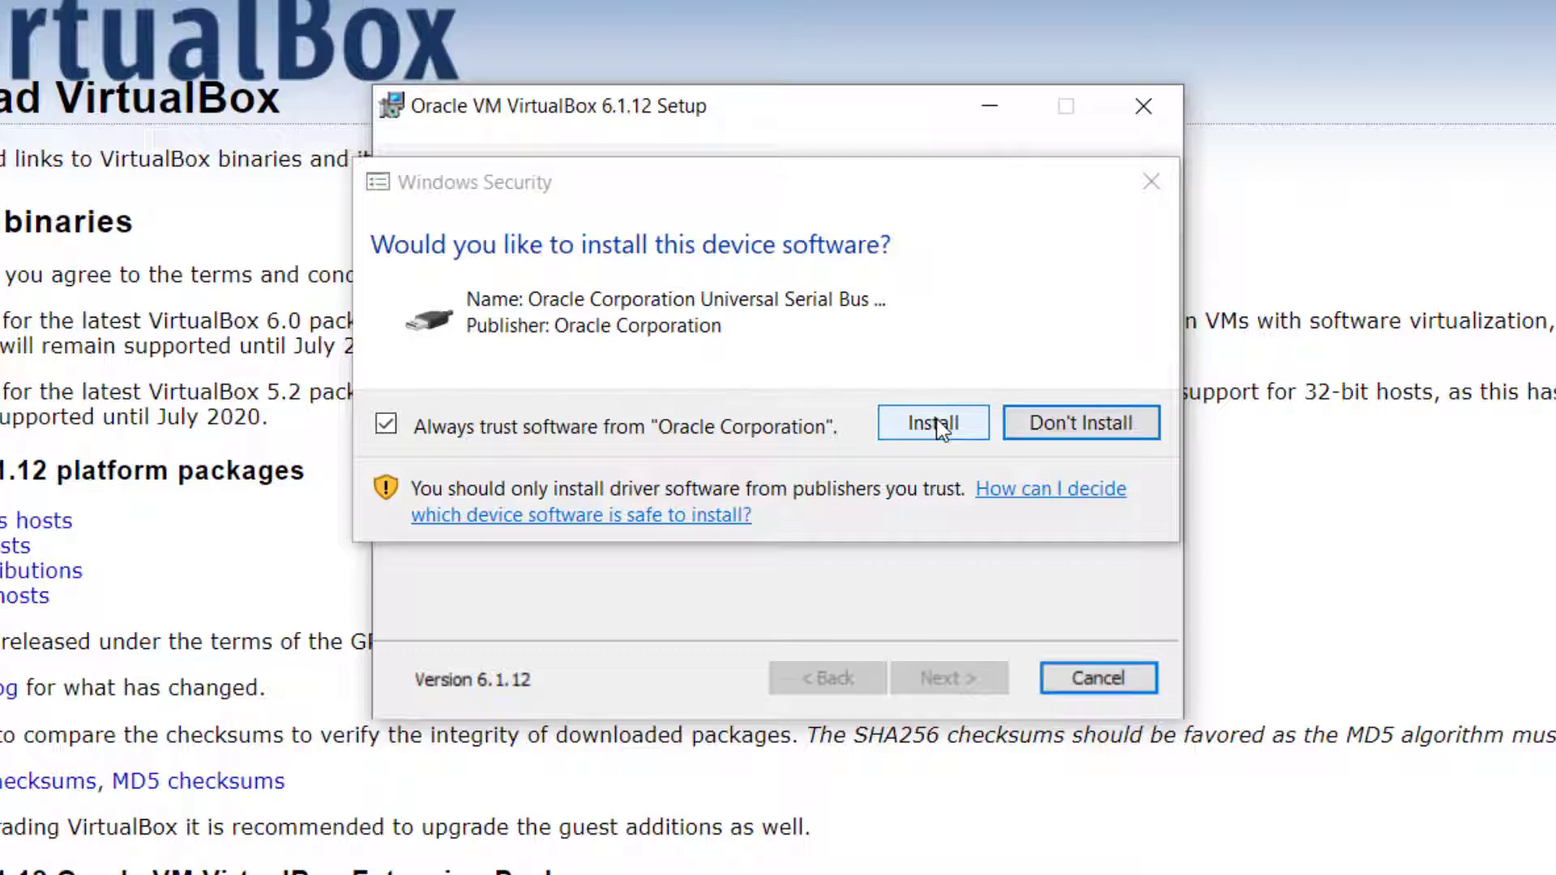
left_click(933, 425)
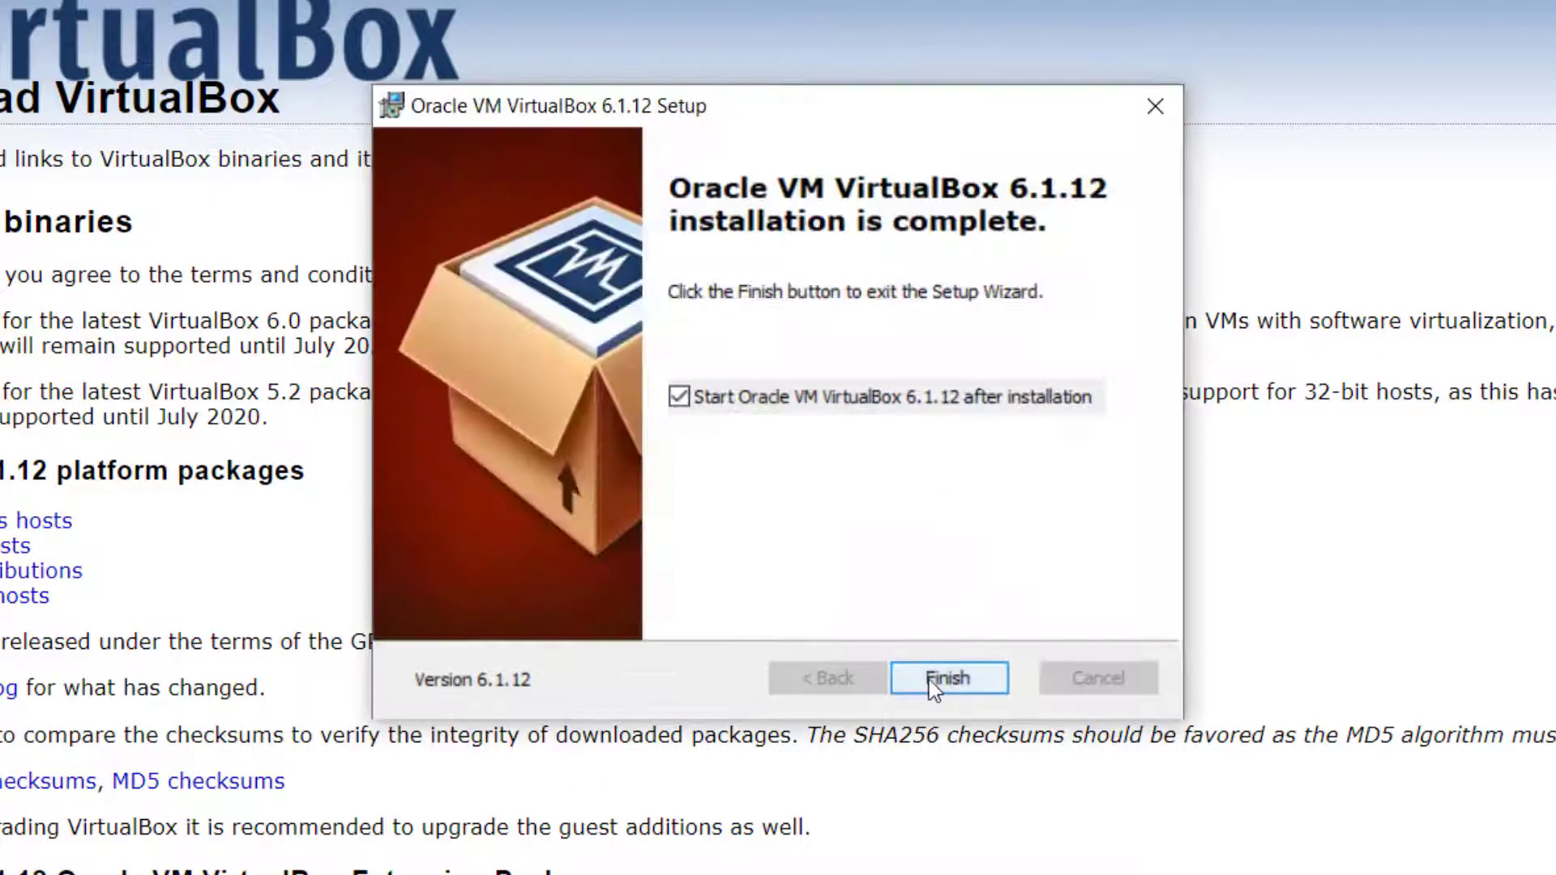
left_click(932, 685)
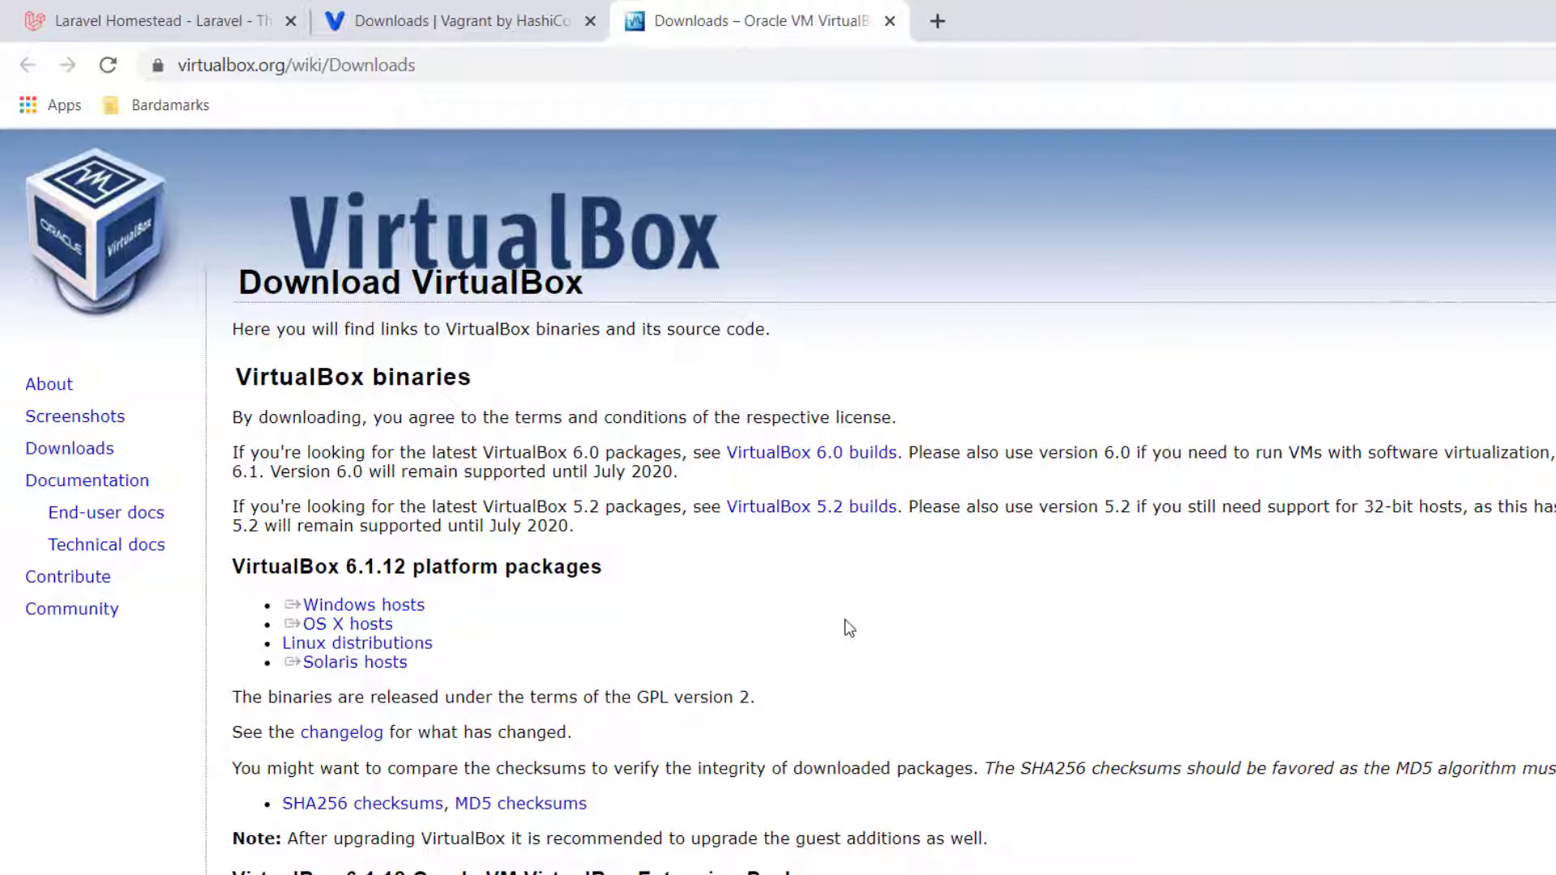
Copy the 'vagrant box add laravel/homestead' command from the Homestead docs' Adding The Vagrant Box section
left_click(193, 25)
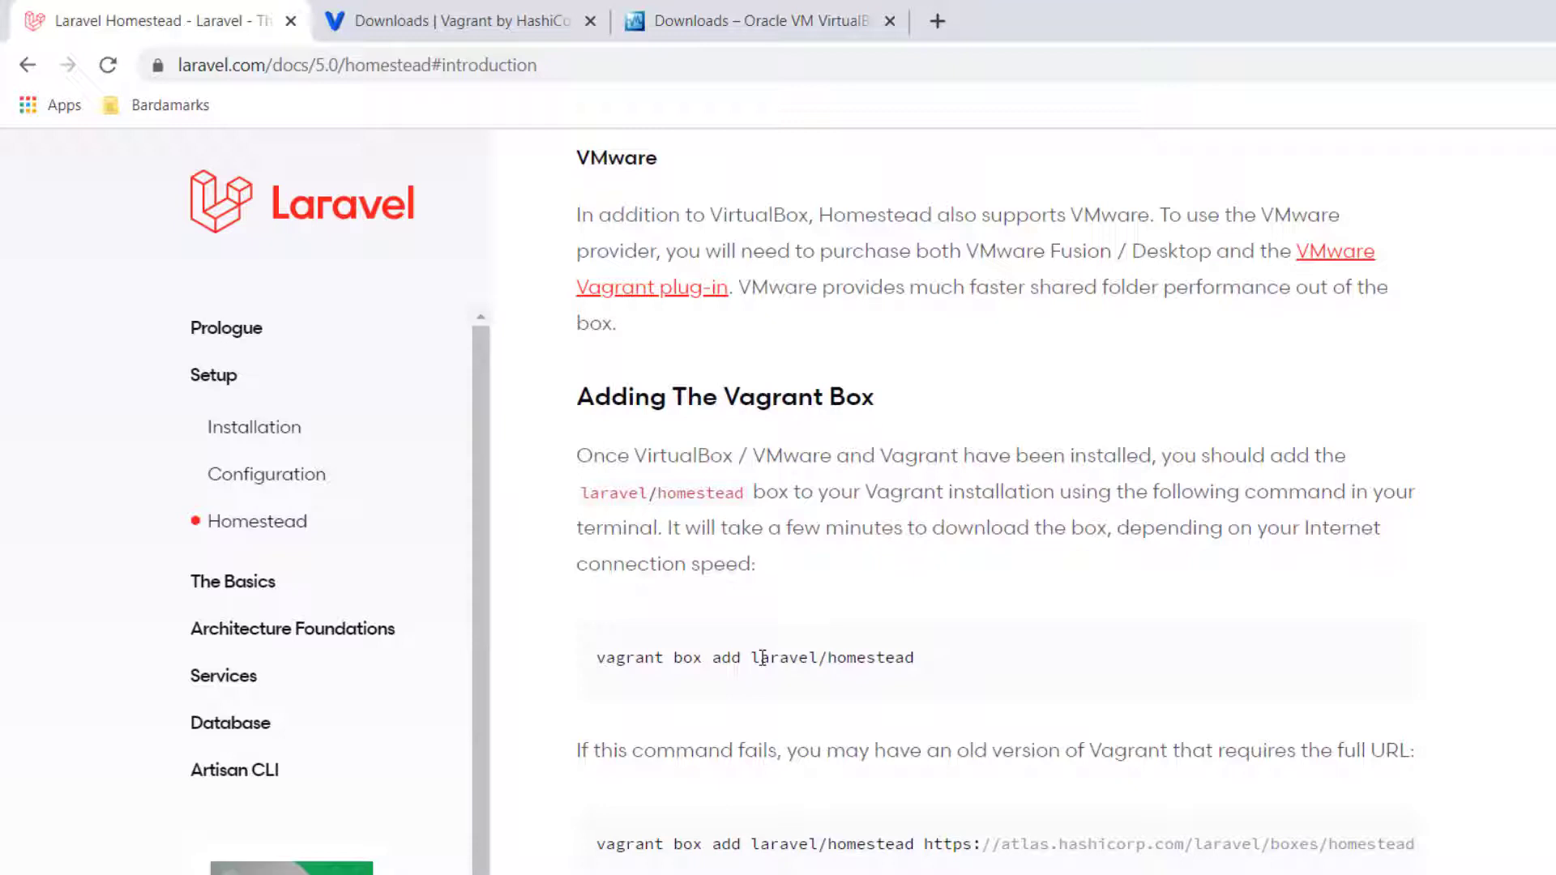
triple_click(763, 657)
right_click(762, 659)
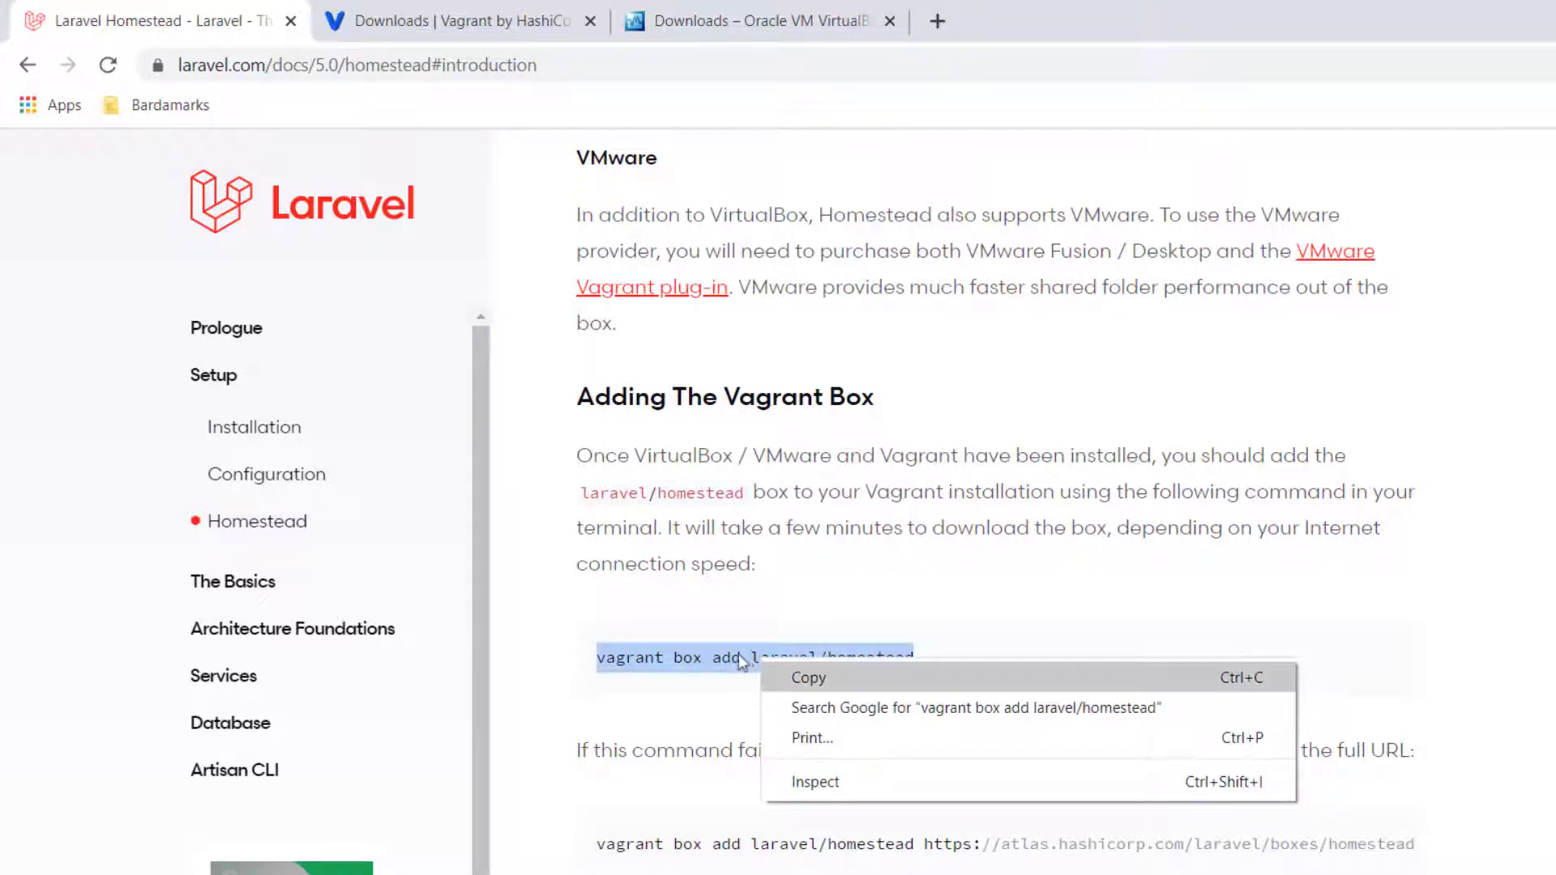
left_click(782, 676)
triple_click(746, 843)
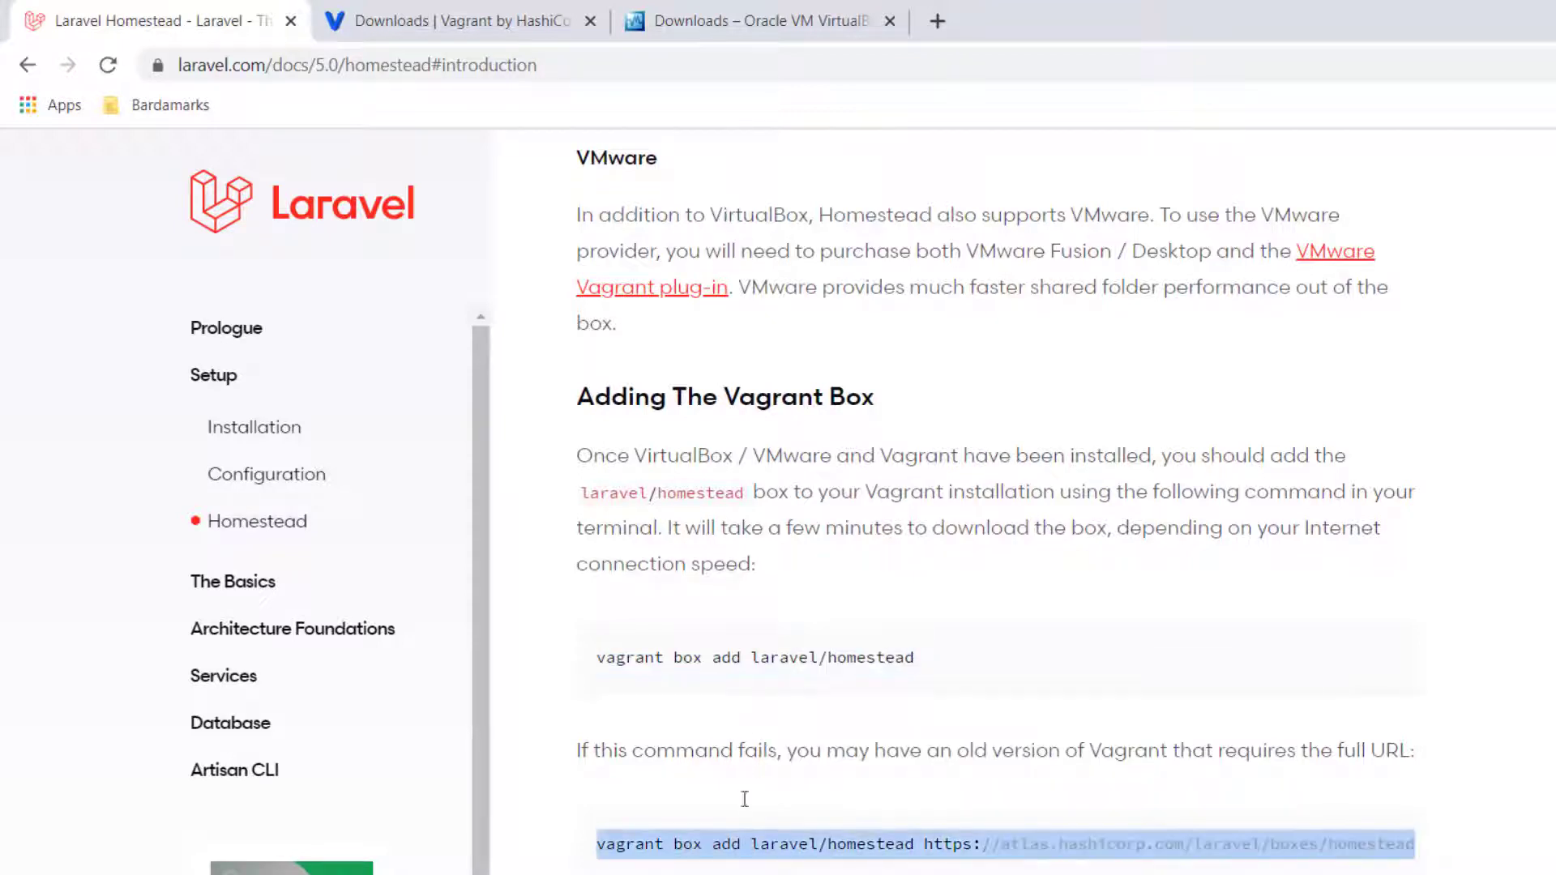
left_click(975, 662)
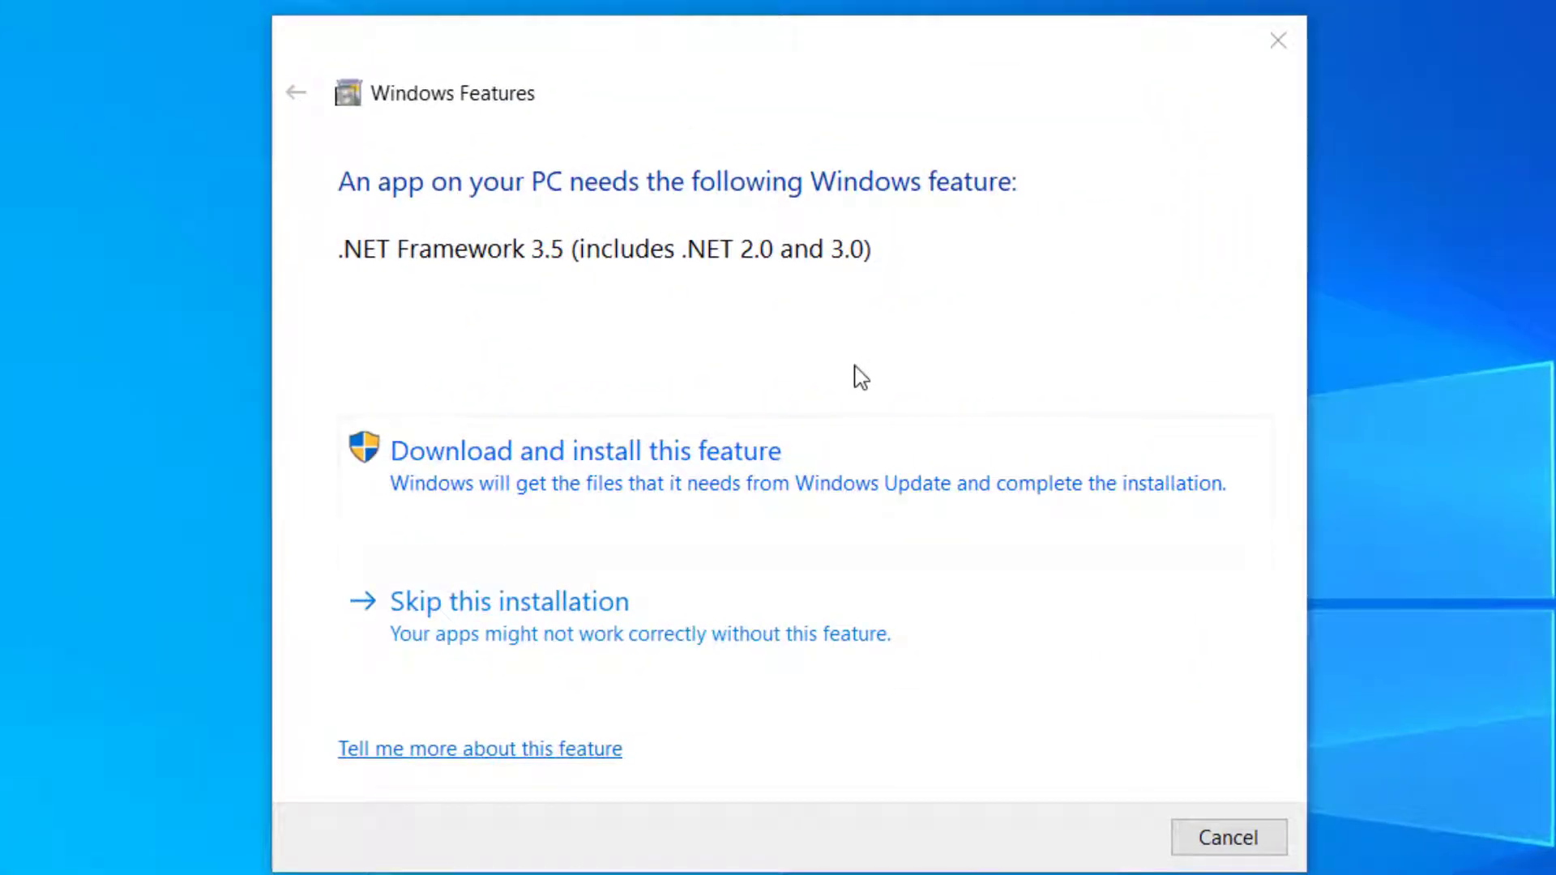
Download and install the .NET Framework 3.5 feature through Windows Features
left_click(496, 464)
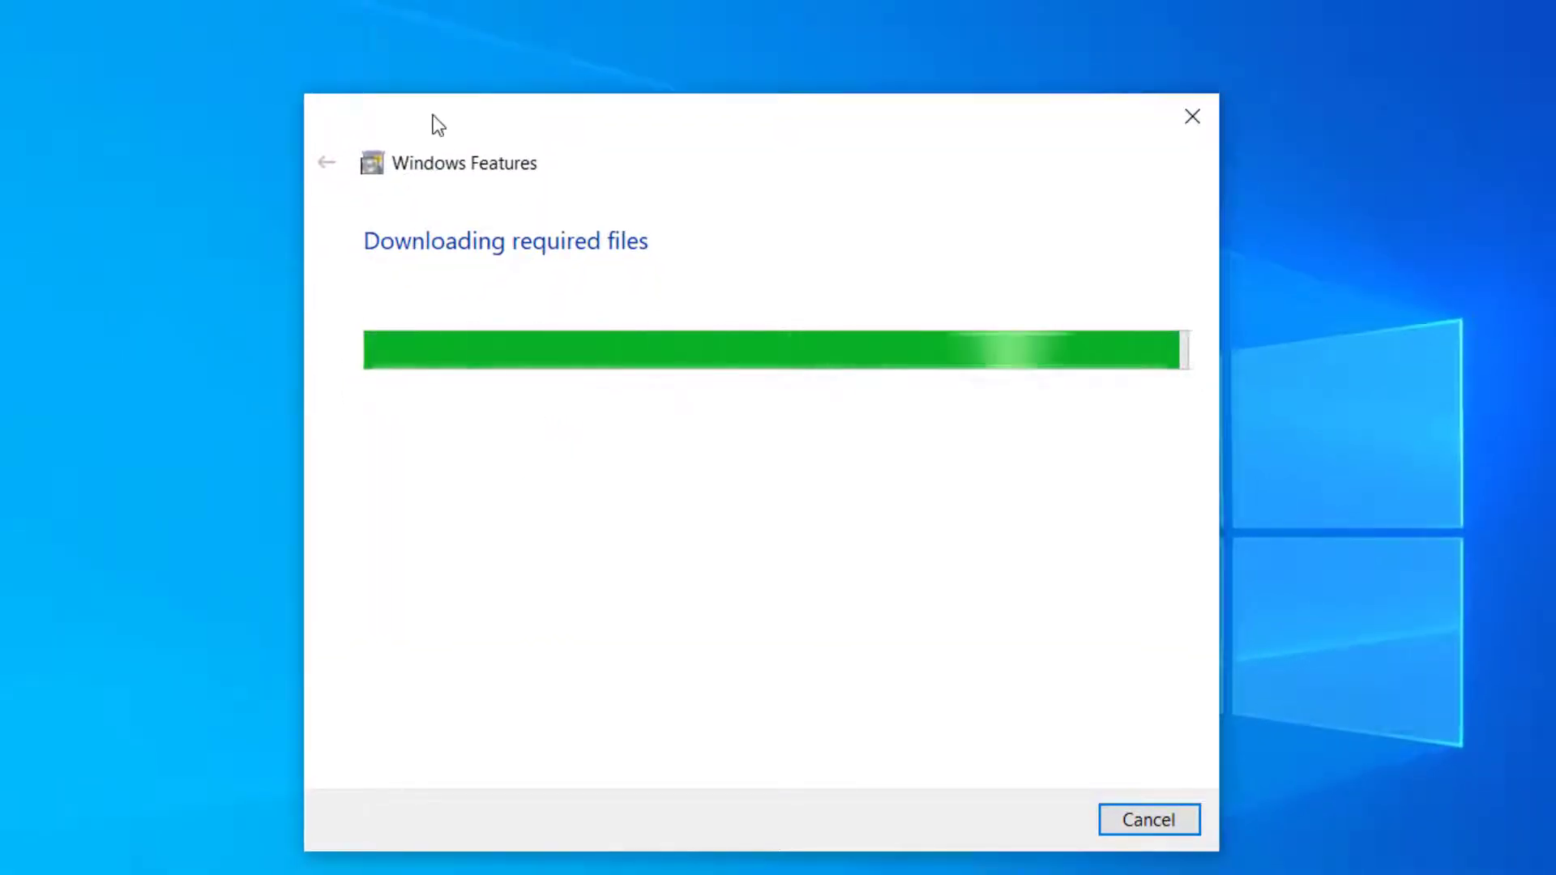
left_click_drag(432, 116, 435, 74)
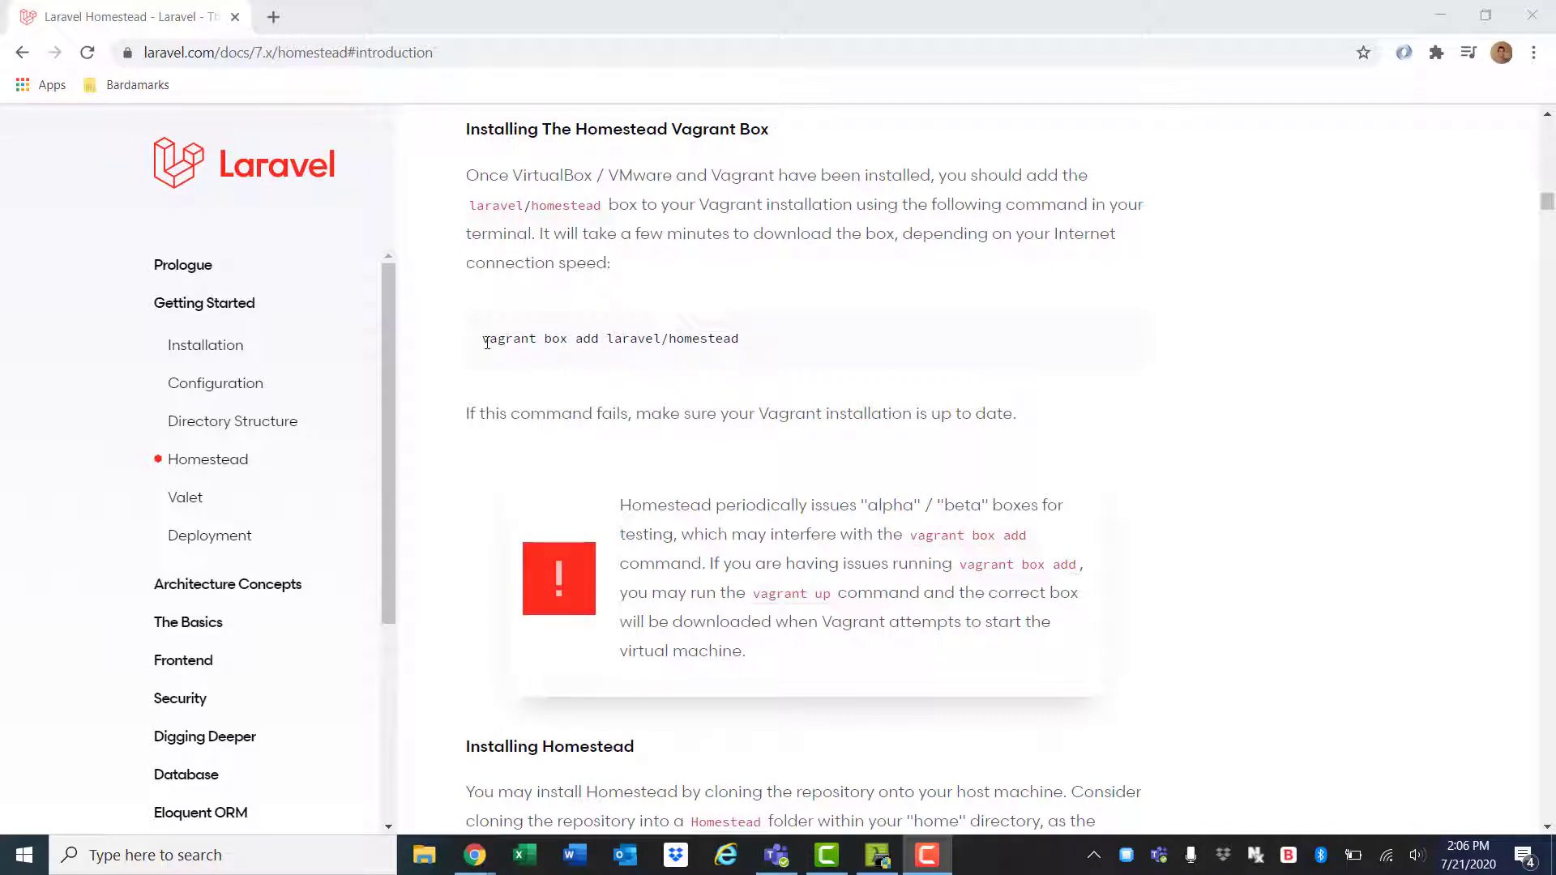
Copy the box-add command from the docs and run vagrant in Cmder to list its commands
left_click_drag(486, 342, 738, 340)
right_click(489, 344)
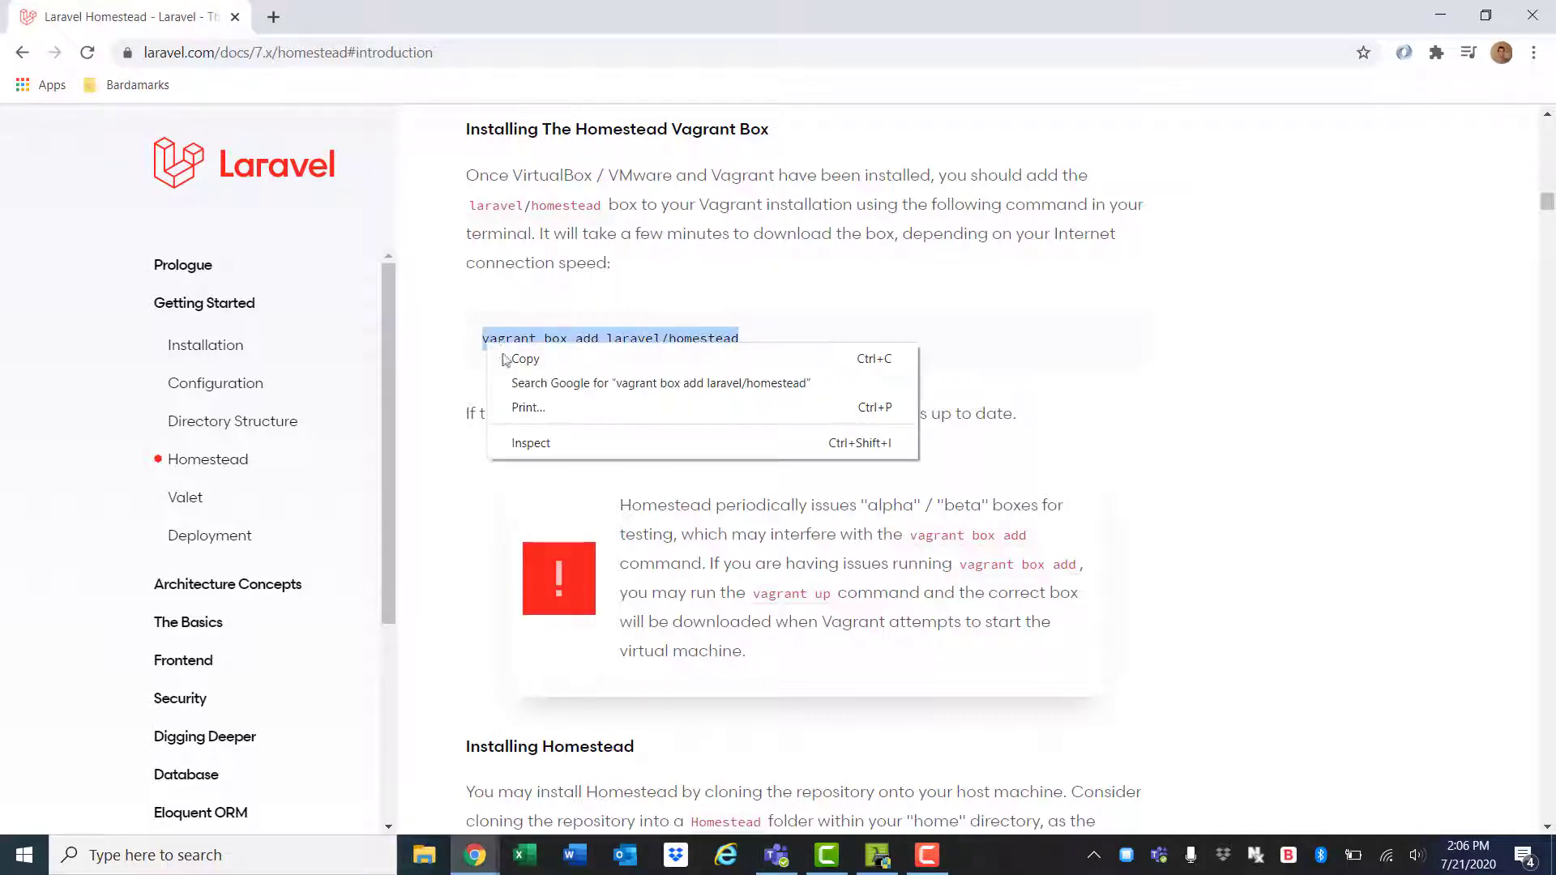
left_click(512, 357)
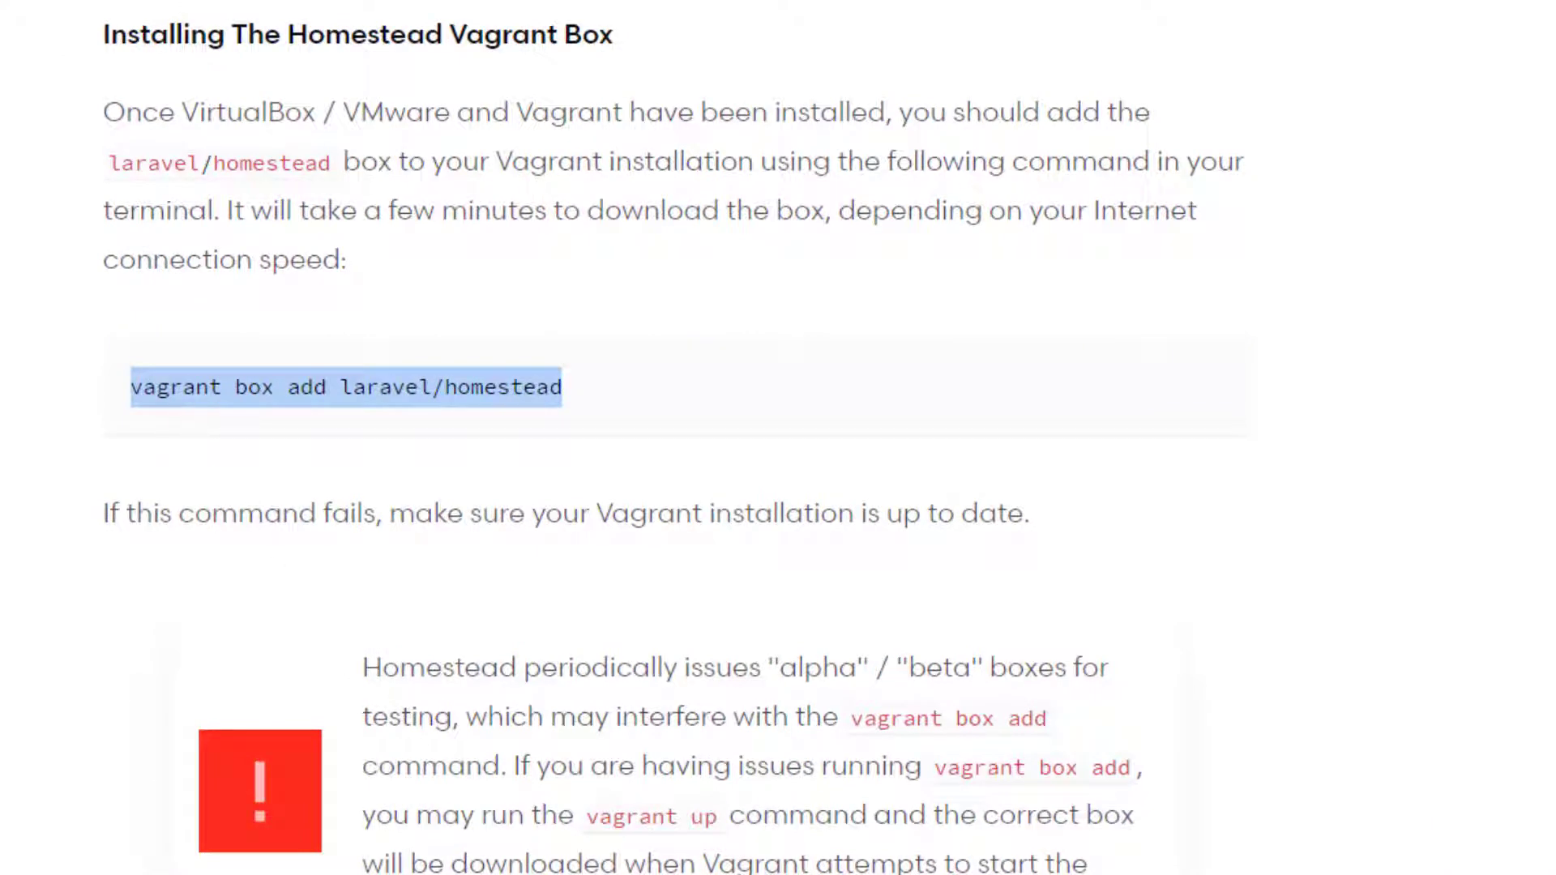
key("alt+Tab")
type("vag")
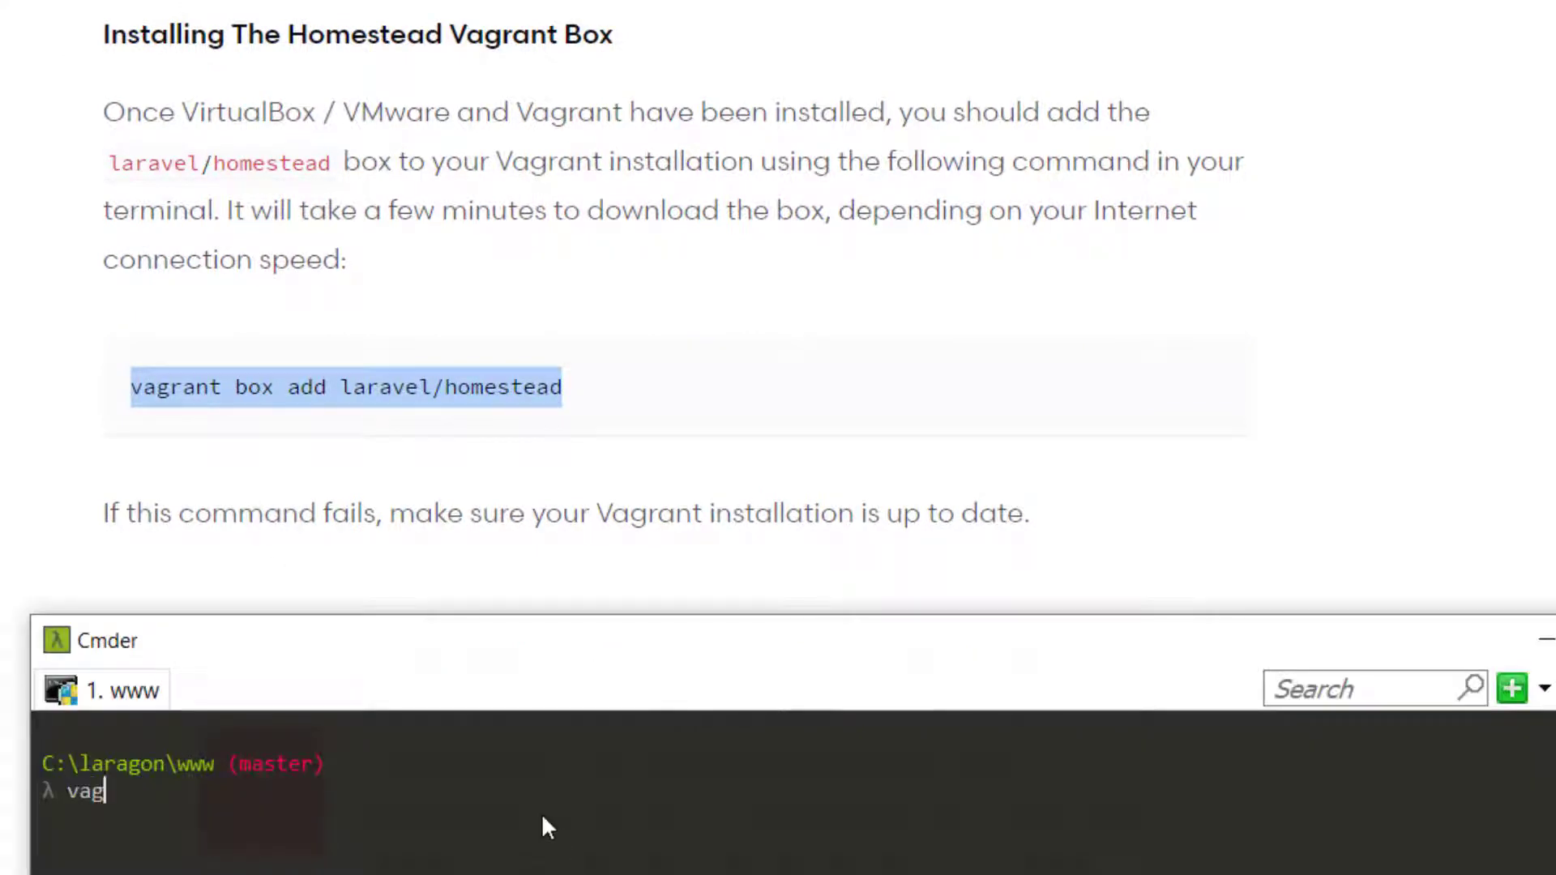
type("rant")
key("Return")
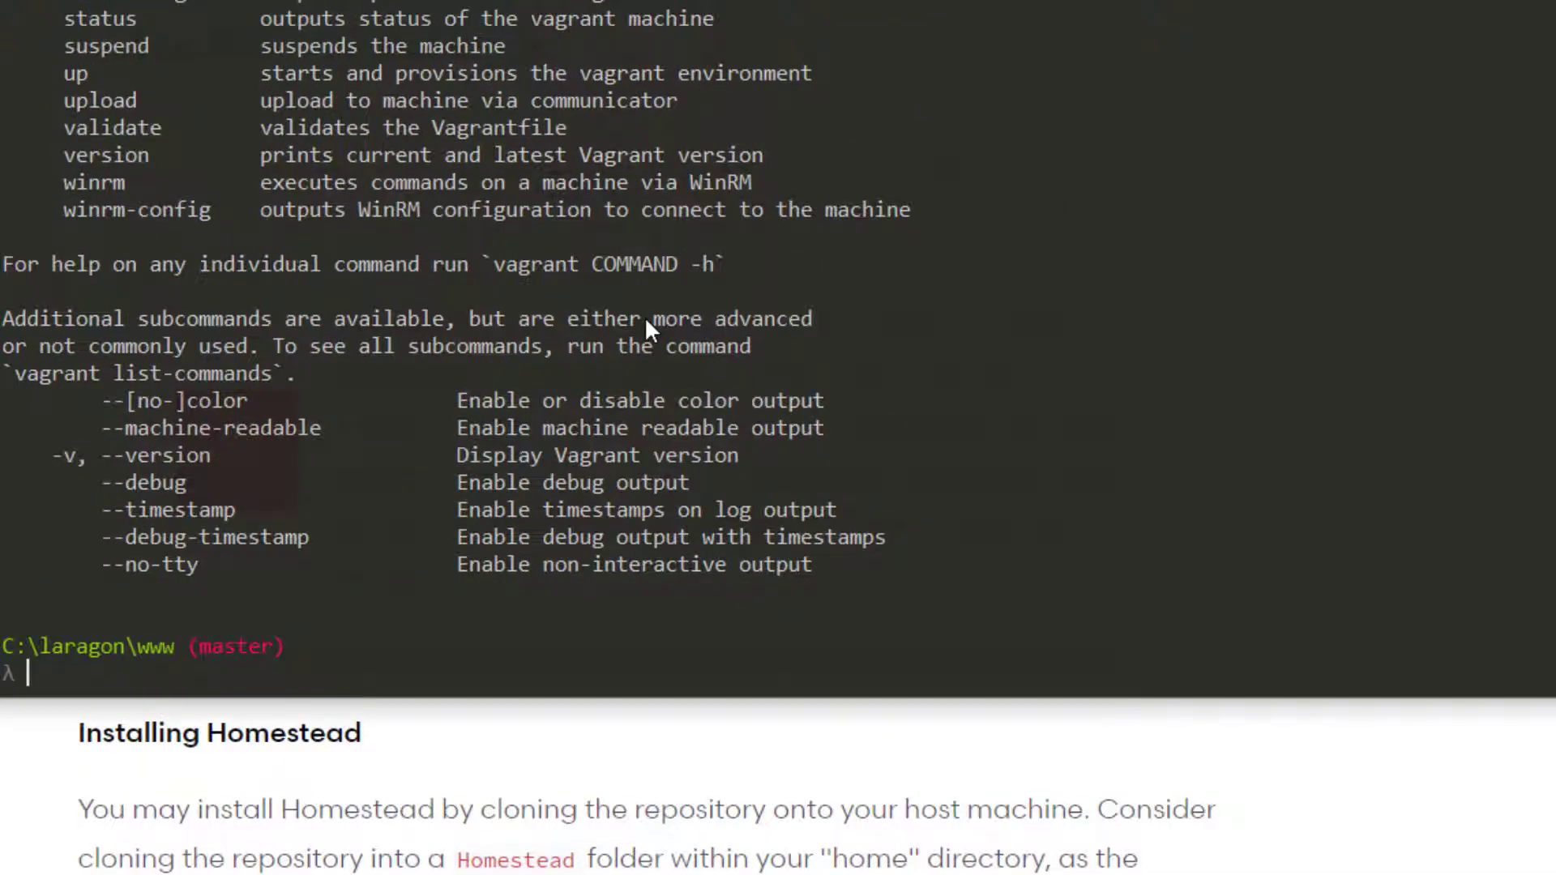
Run 'vagrant box add laravel/homestead' and choose provider 3, virtualbox
key("ctrl+v")
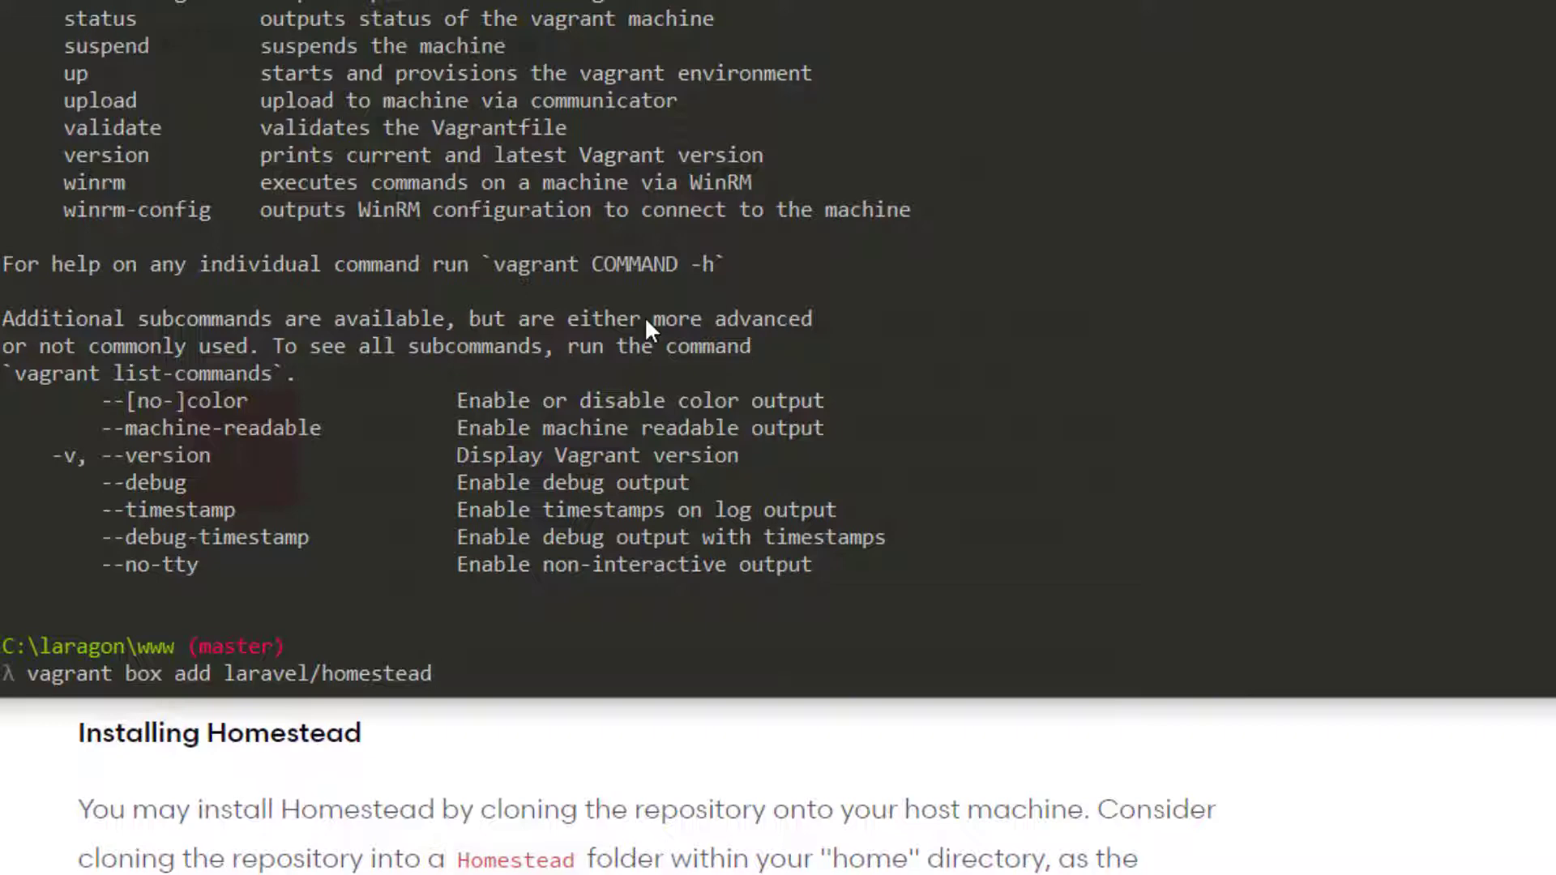
key("Return")
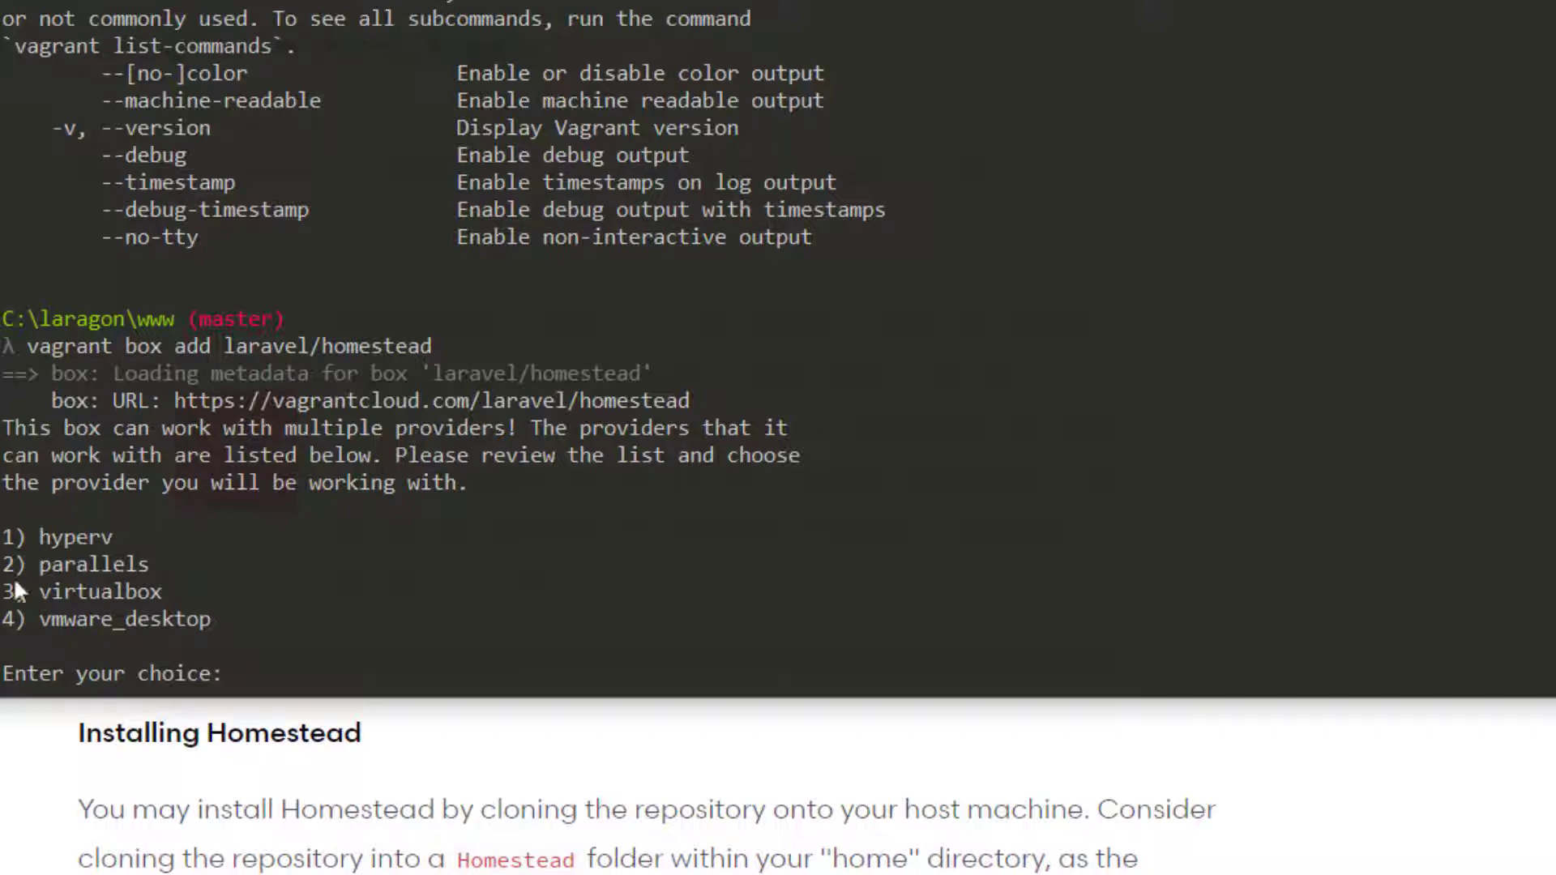
left_click_drag(3, 592, 131, 591)
type("3")
key("Return")
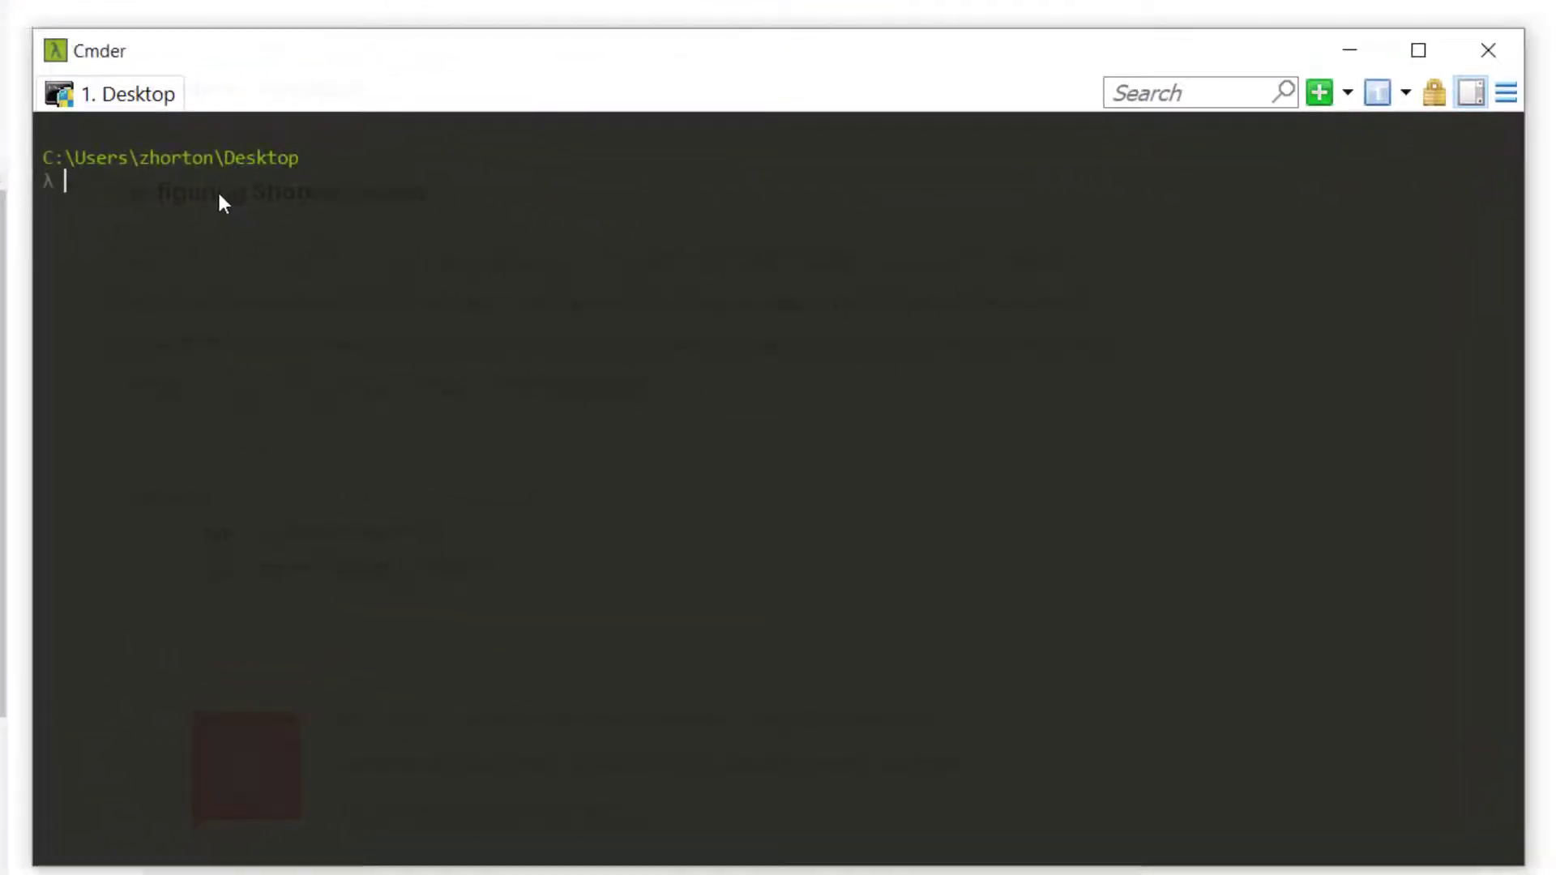
Create a new Laravel project named example and change into its folder
type("laravel ne")
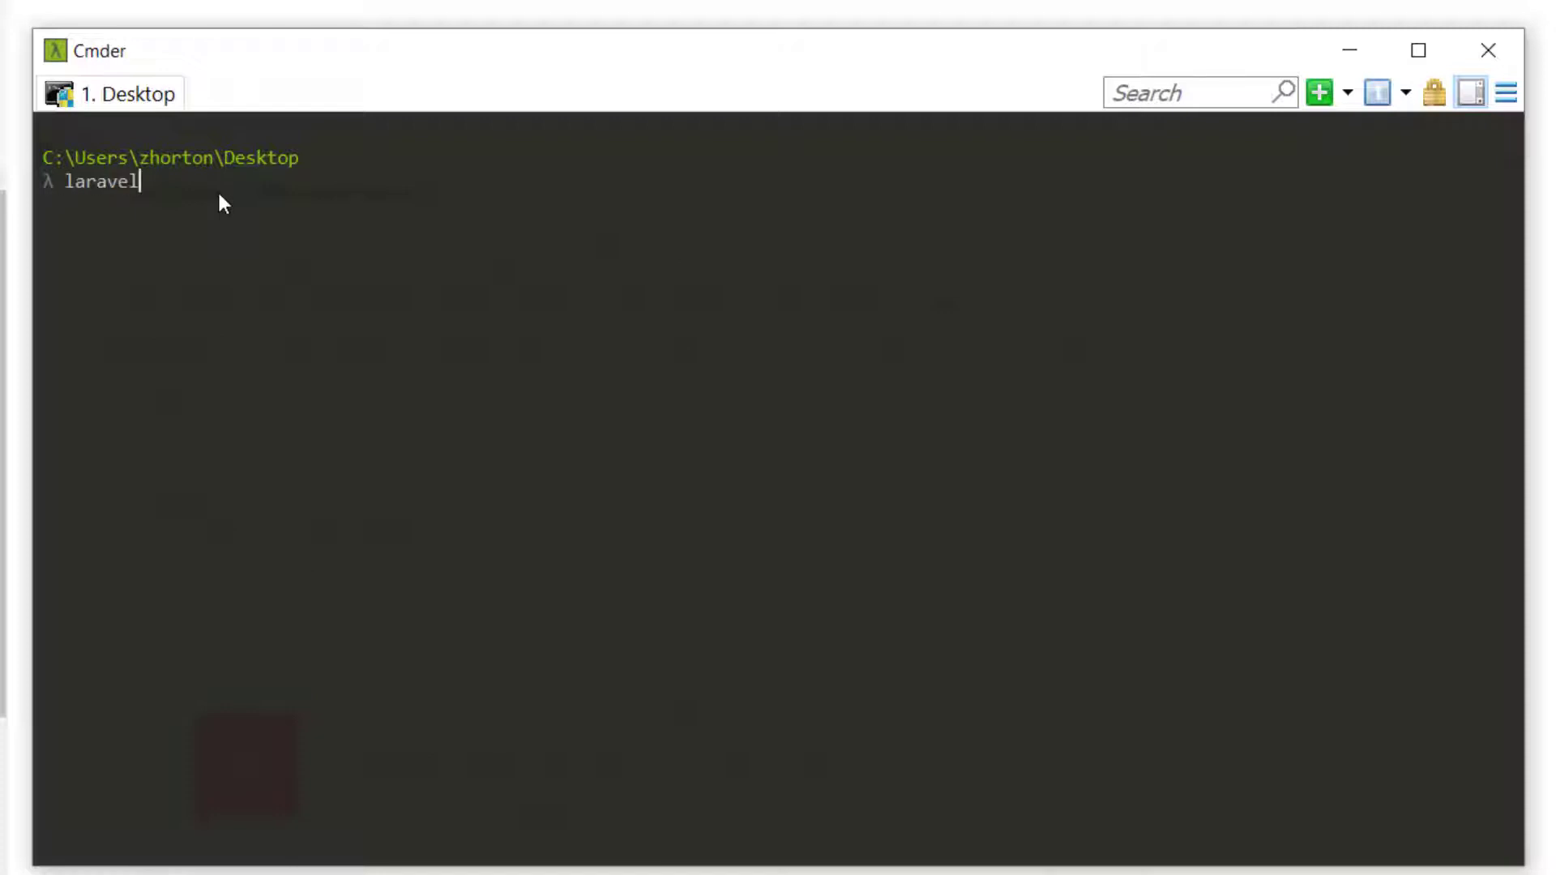
type("w example")
key("Return")
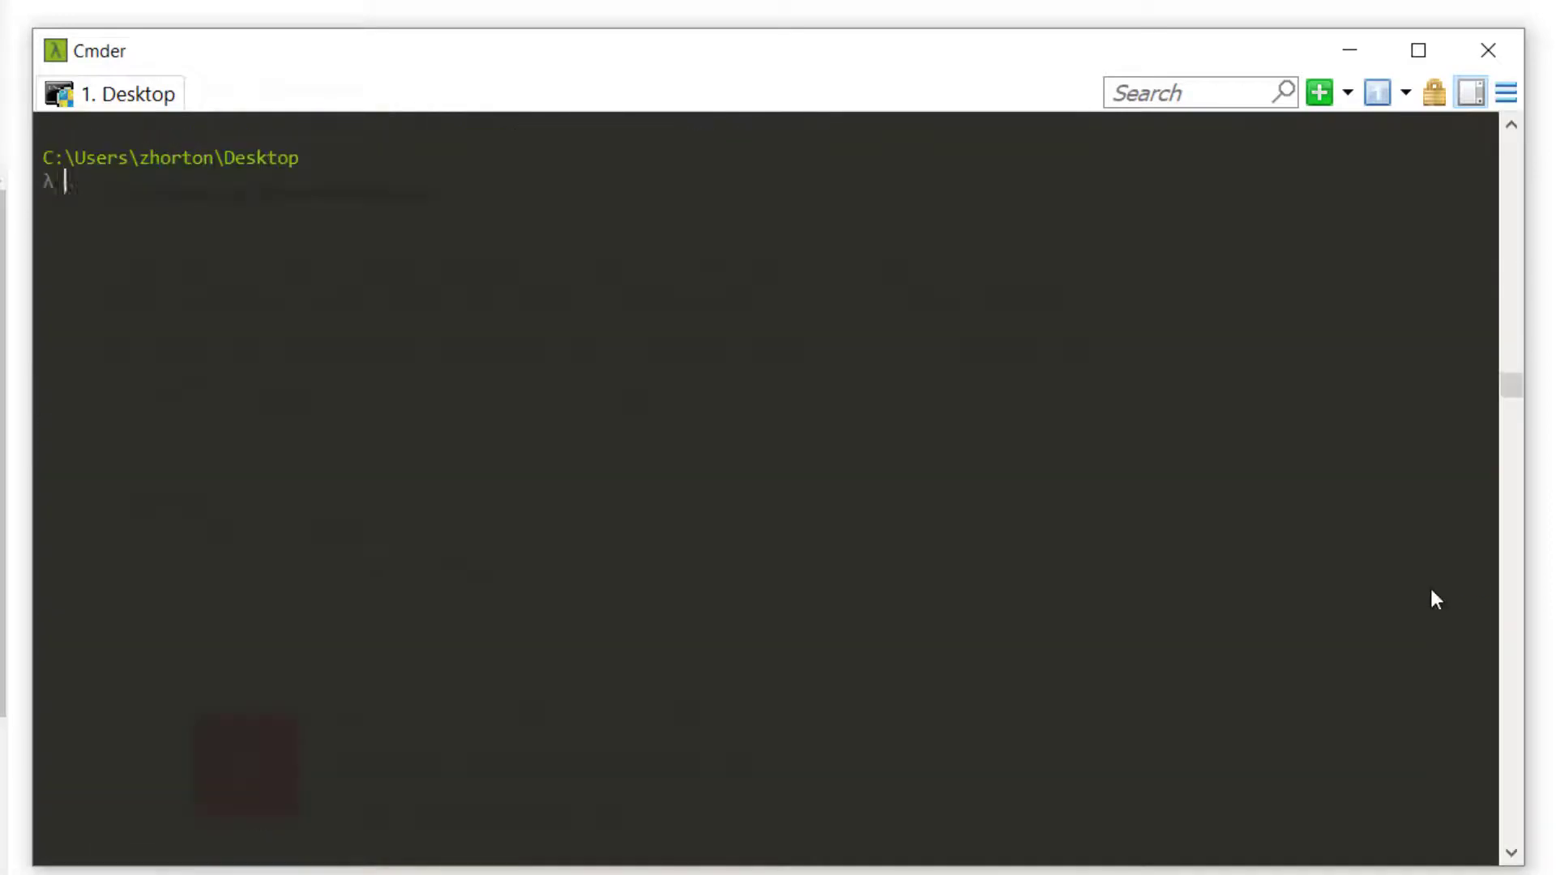
type("cd example")
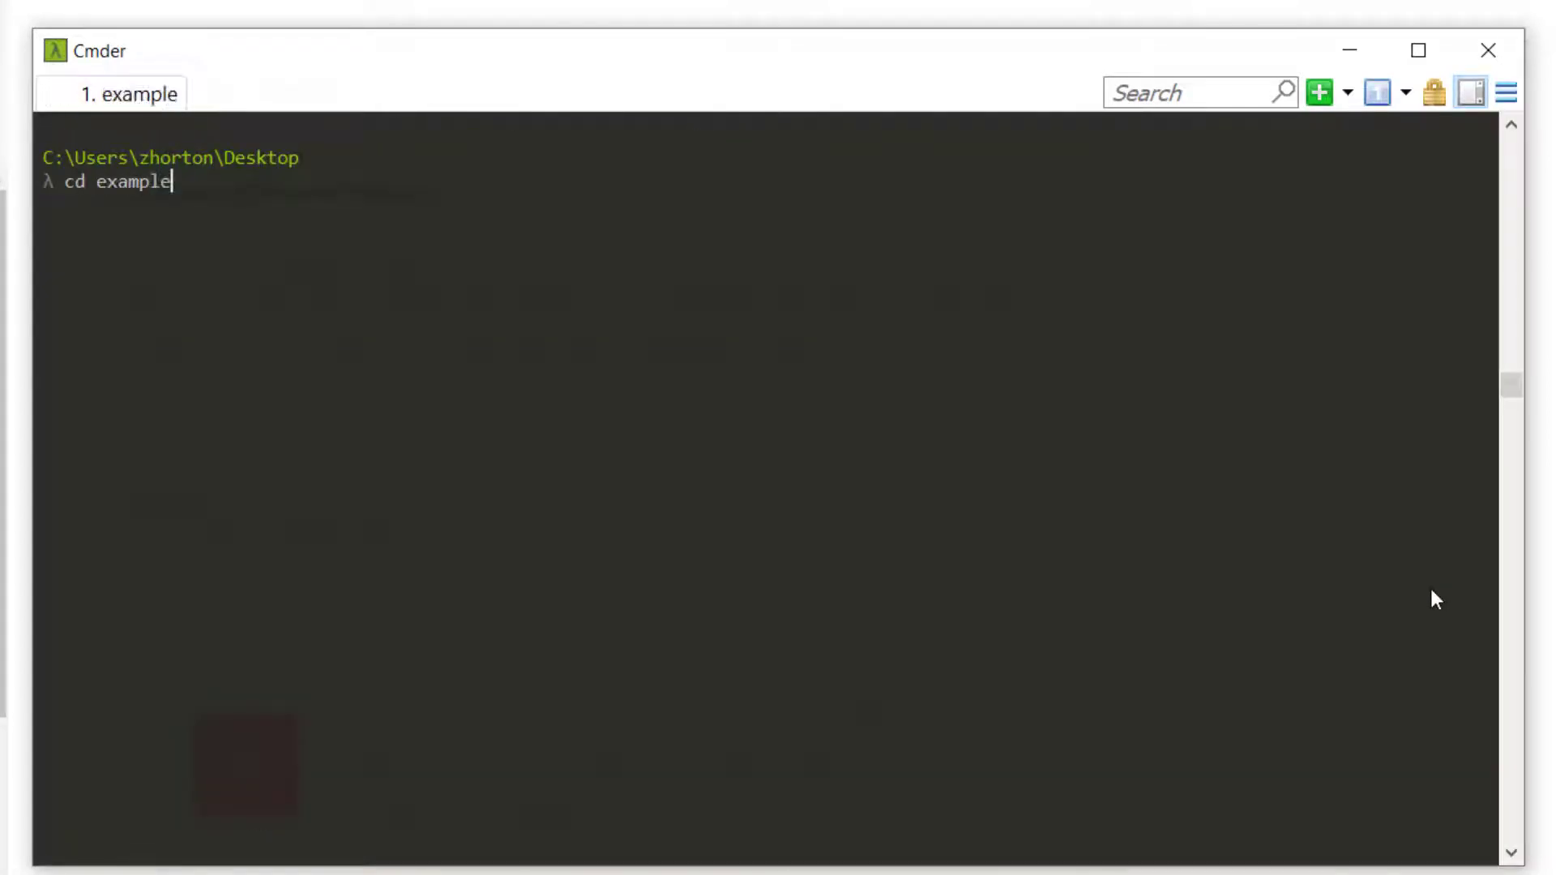
key("Return")
Add laravel/homestead as a dev dependency with composer, then clear the terminal
type("composer ")
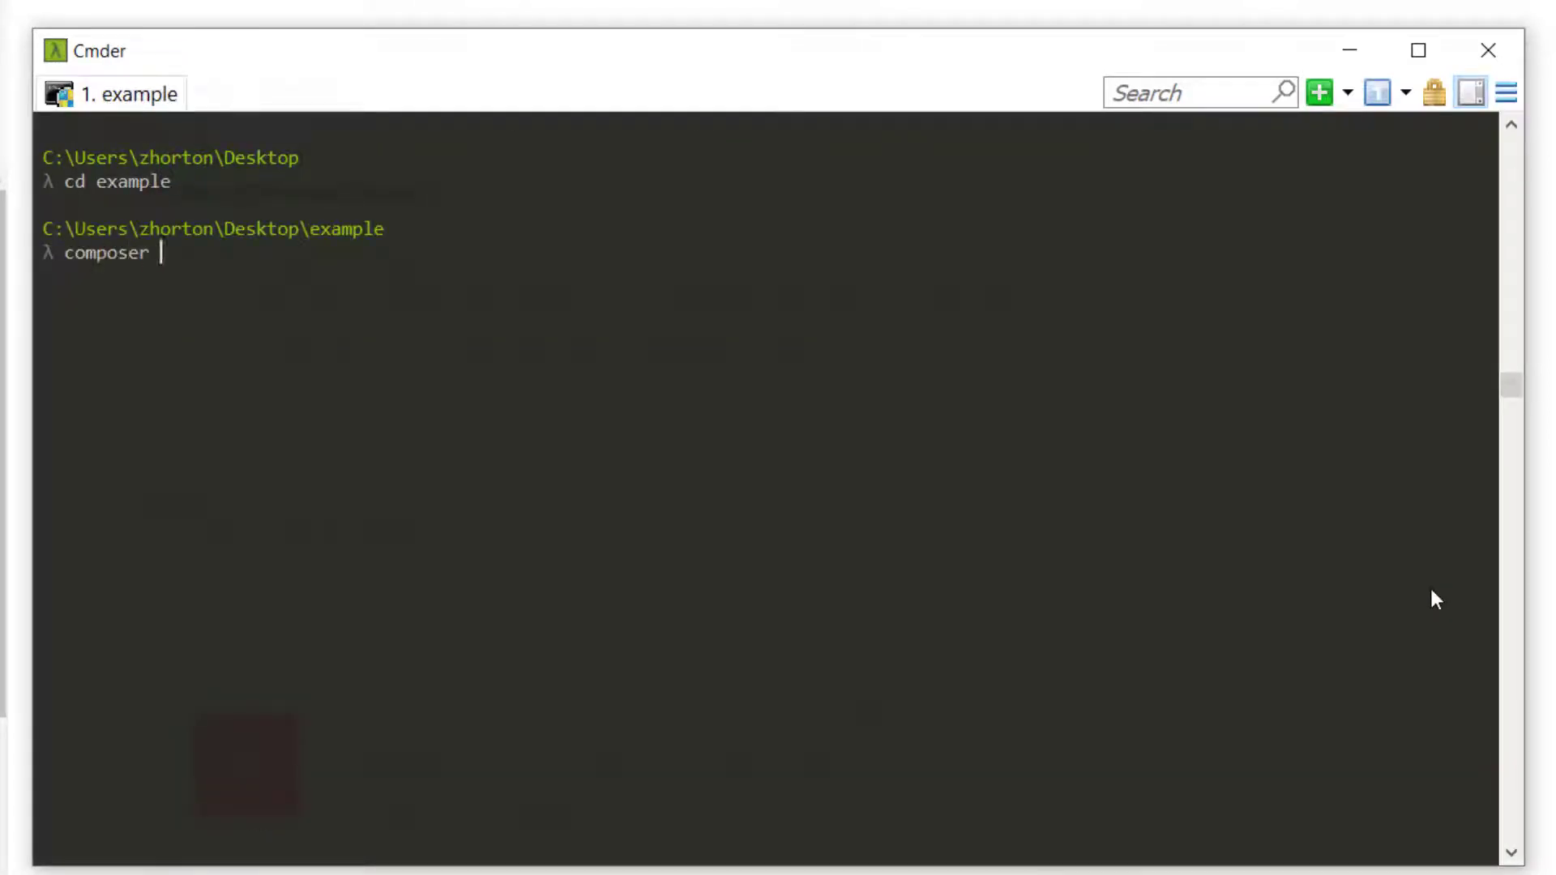
type("require larave")
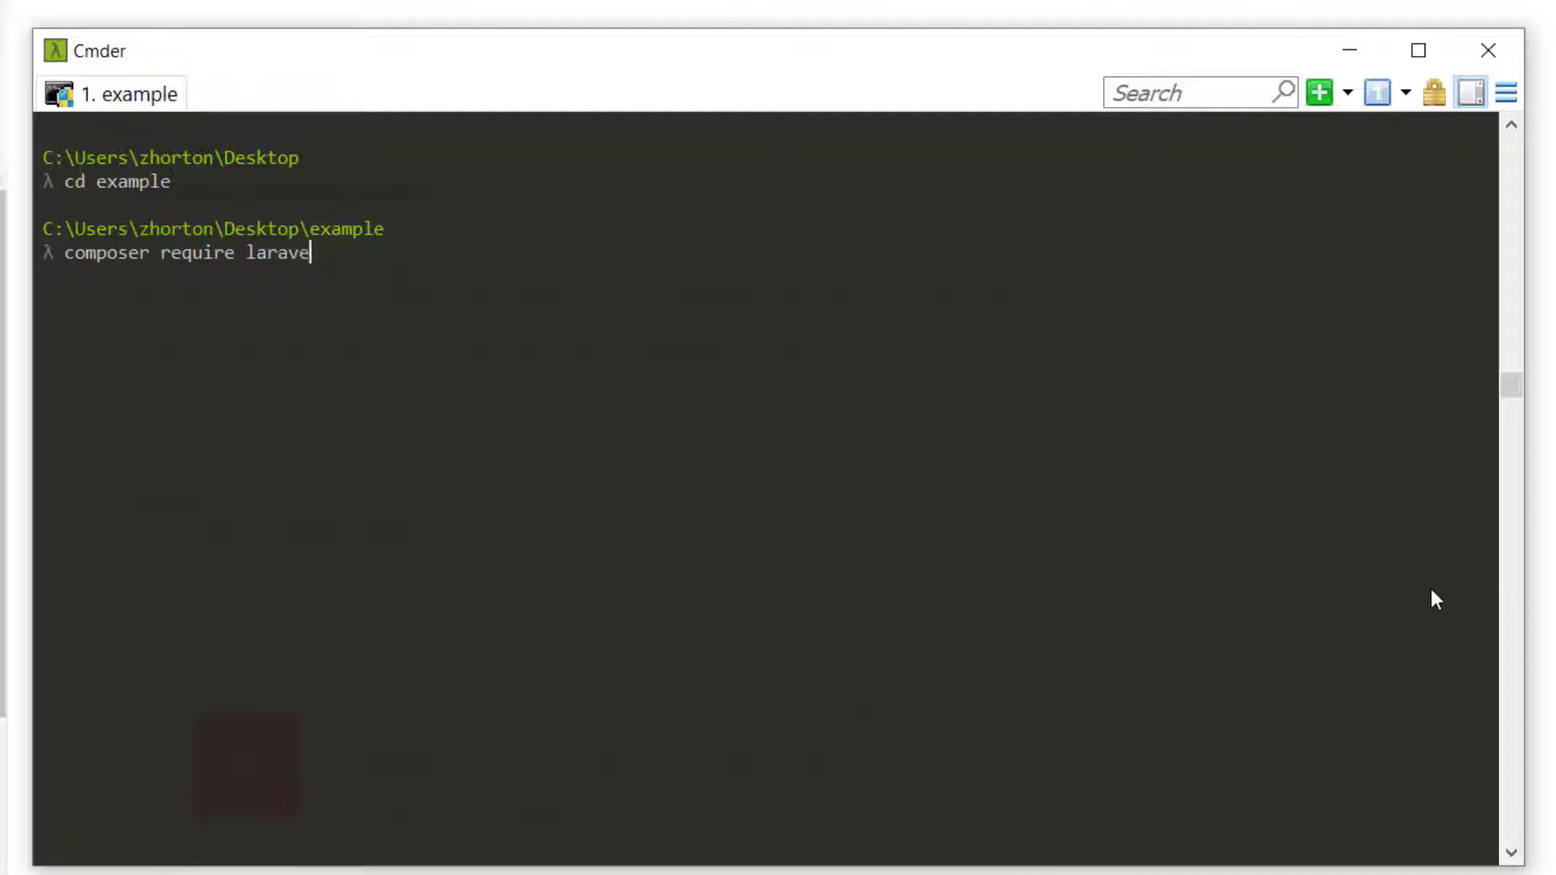
type("l/homeastead --dev")
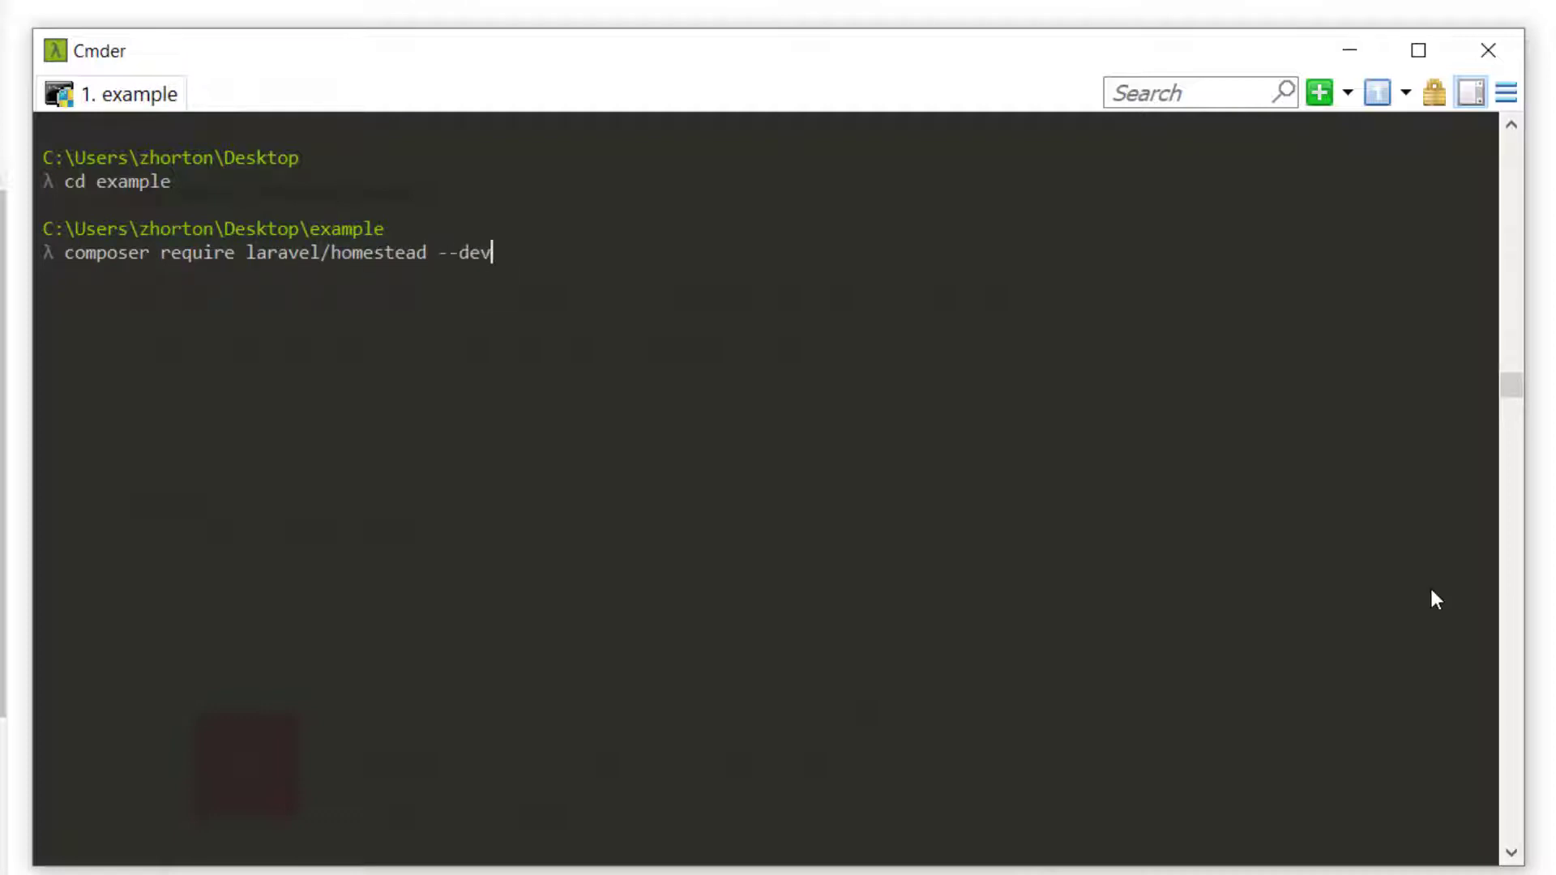
key("Return")
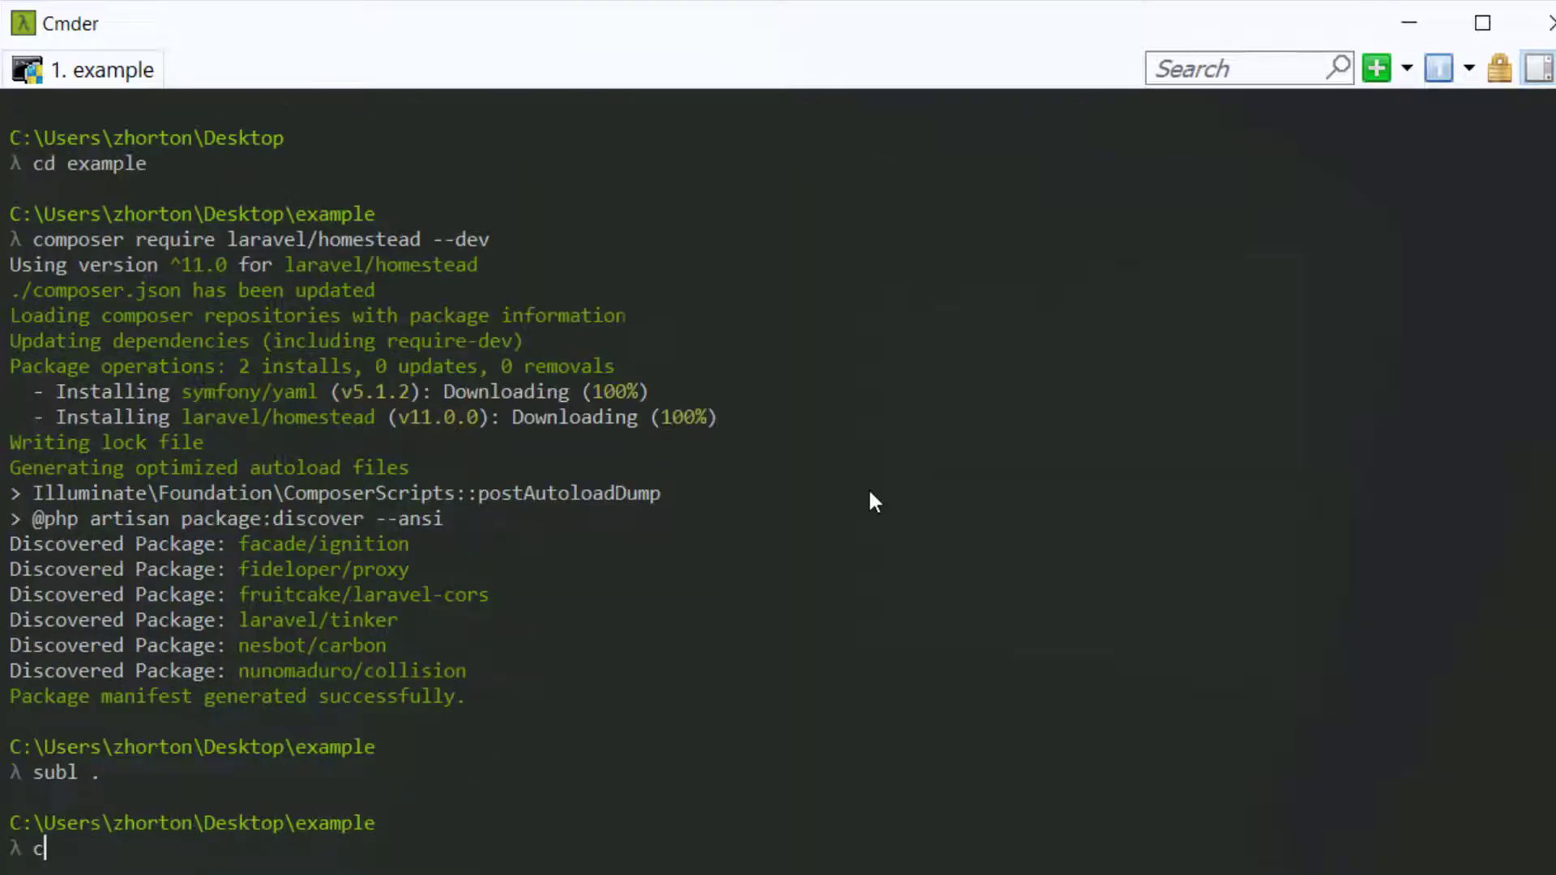
type("clear")
key("Return")
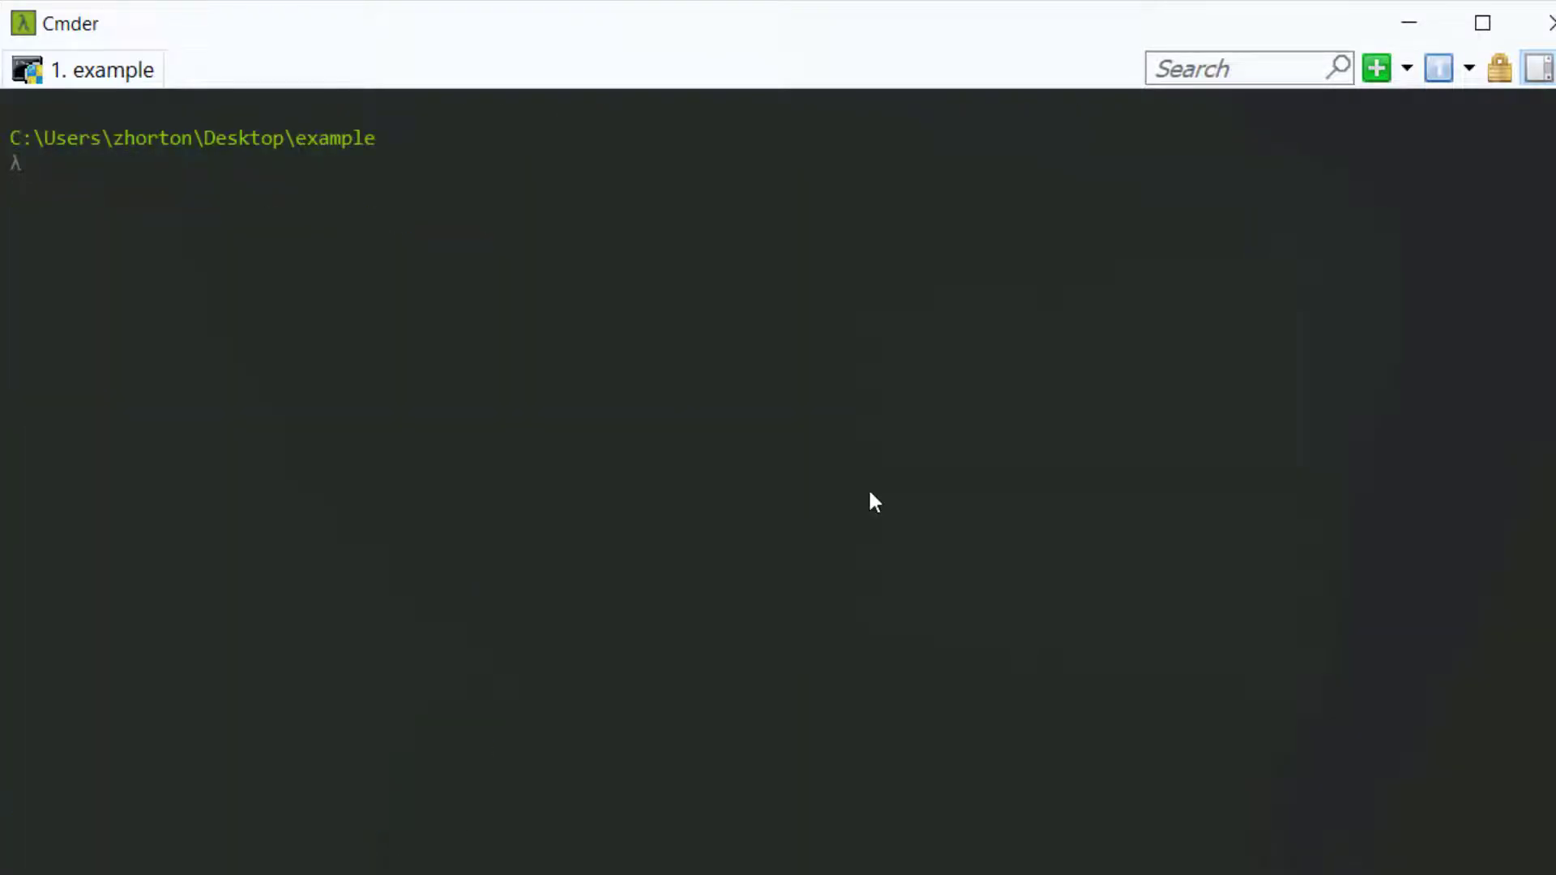
Run 'vendor\bin\homestead make' to generate the config, then open the project with 'subl .'
key("ctrl+v")
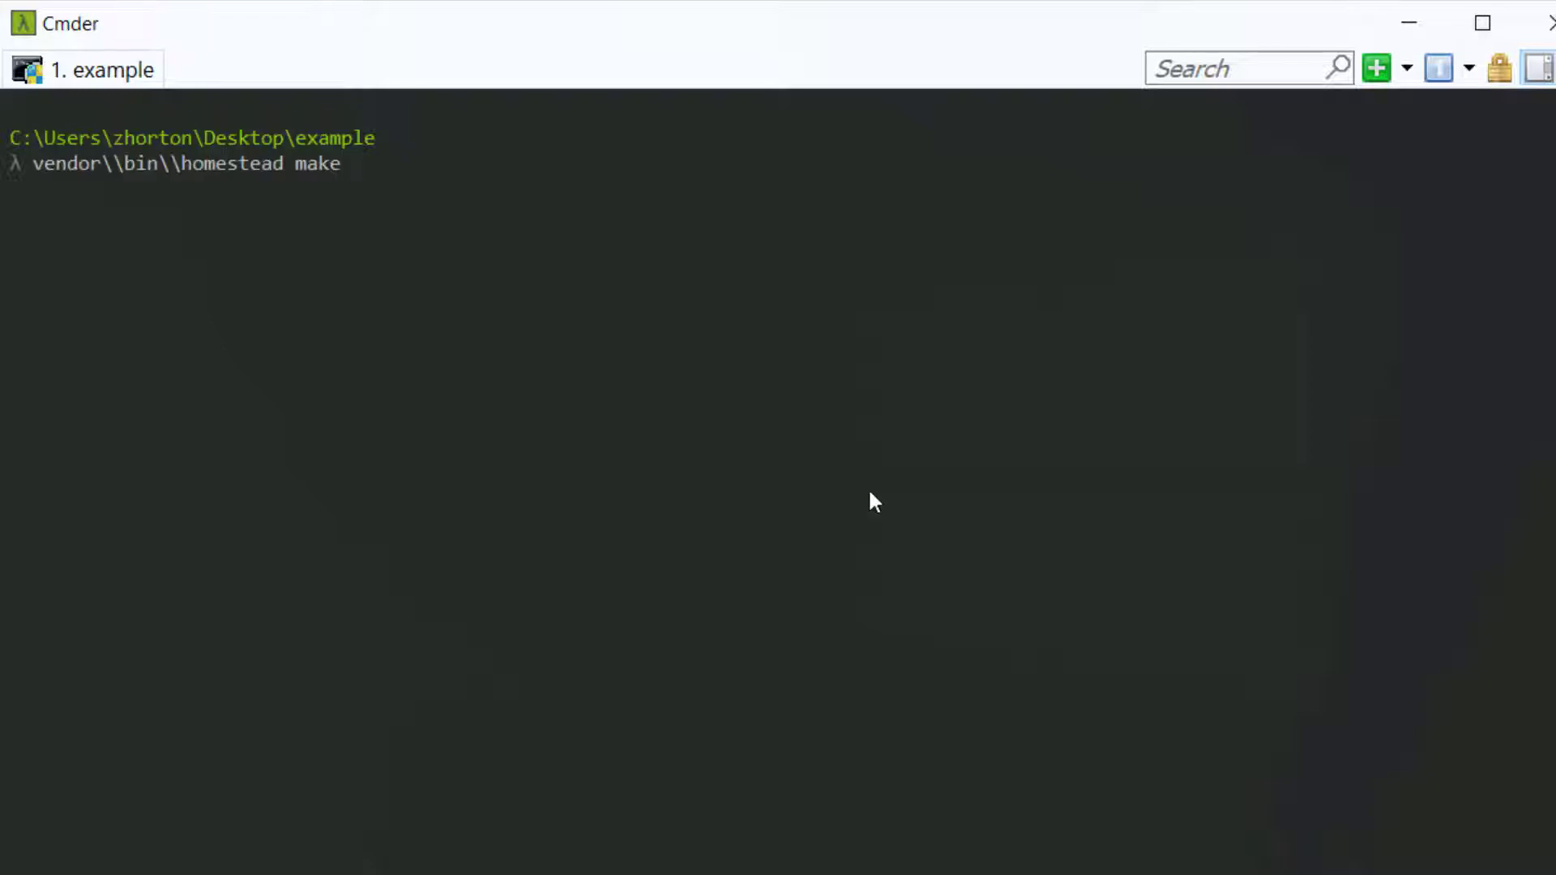
key("Home")
key("ctrl+Right")
key("ctrl+Right")
key("ctrl+Right")
key("End")
key("Home")
key("ctrl+Right")
key("Right")
key("Right")
key("Return")
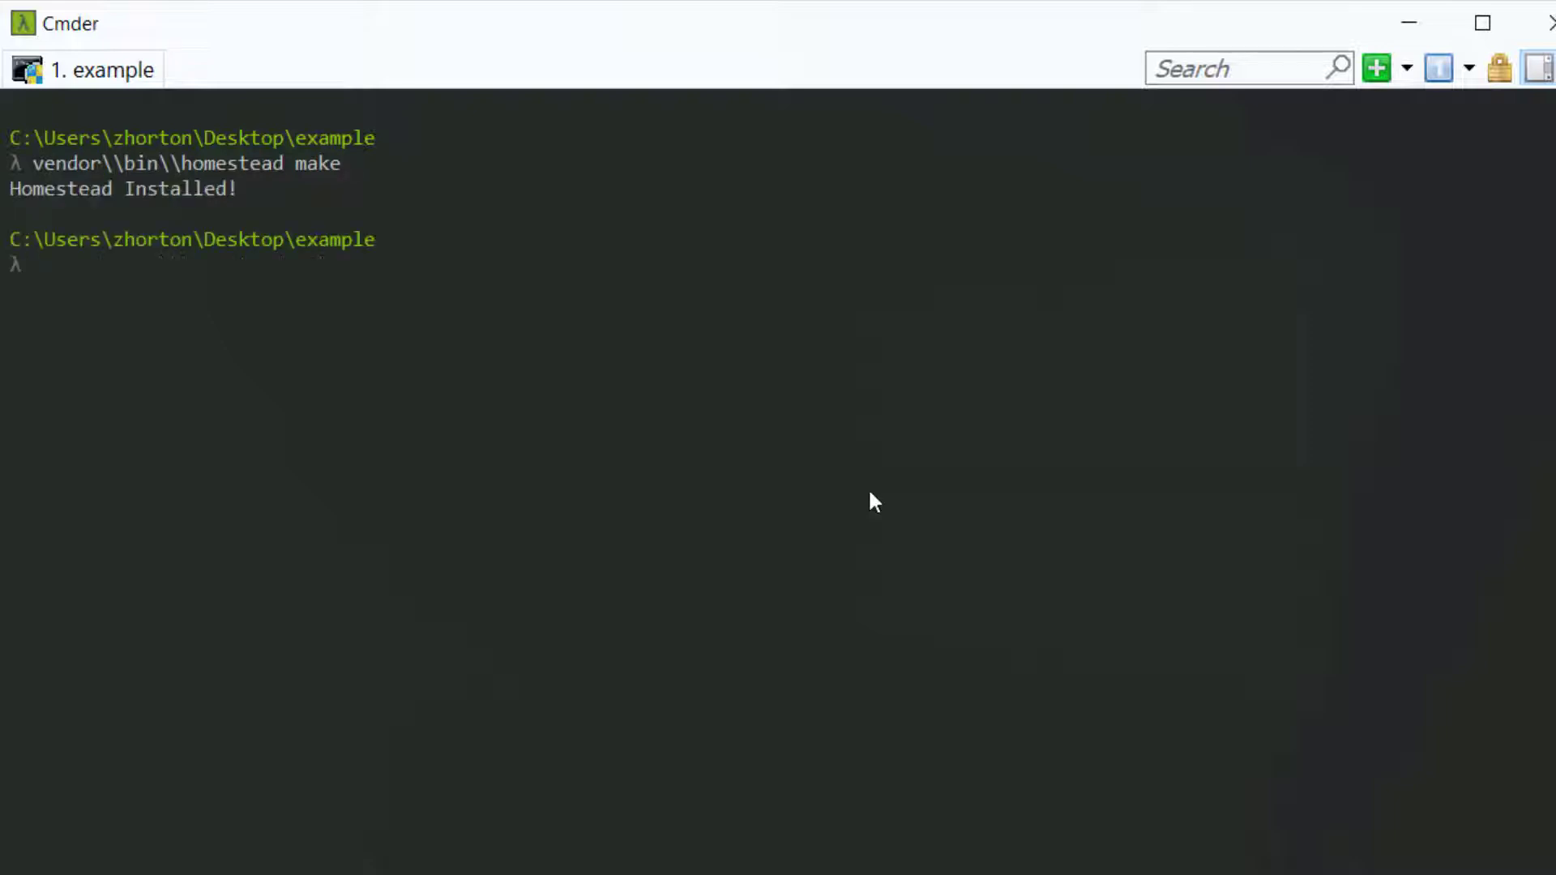
type("subl .")
key("Return")
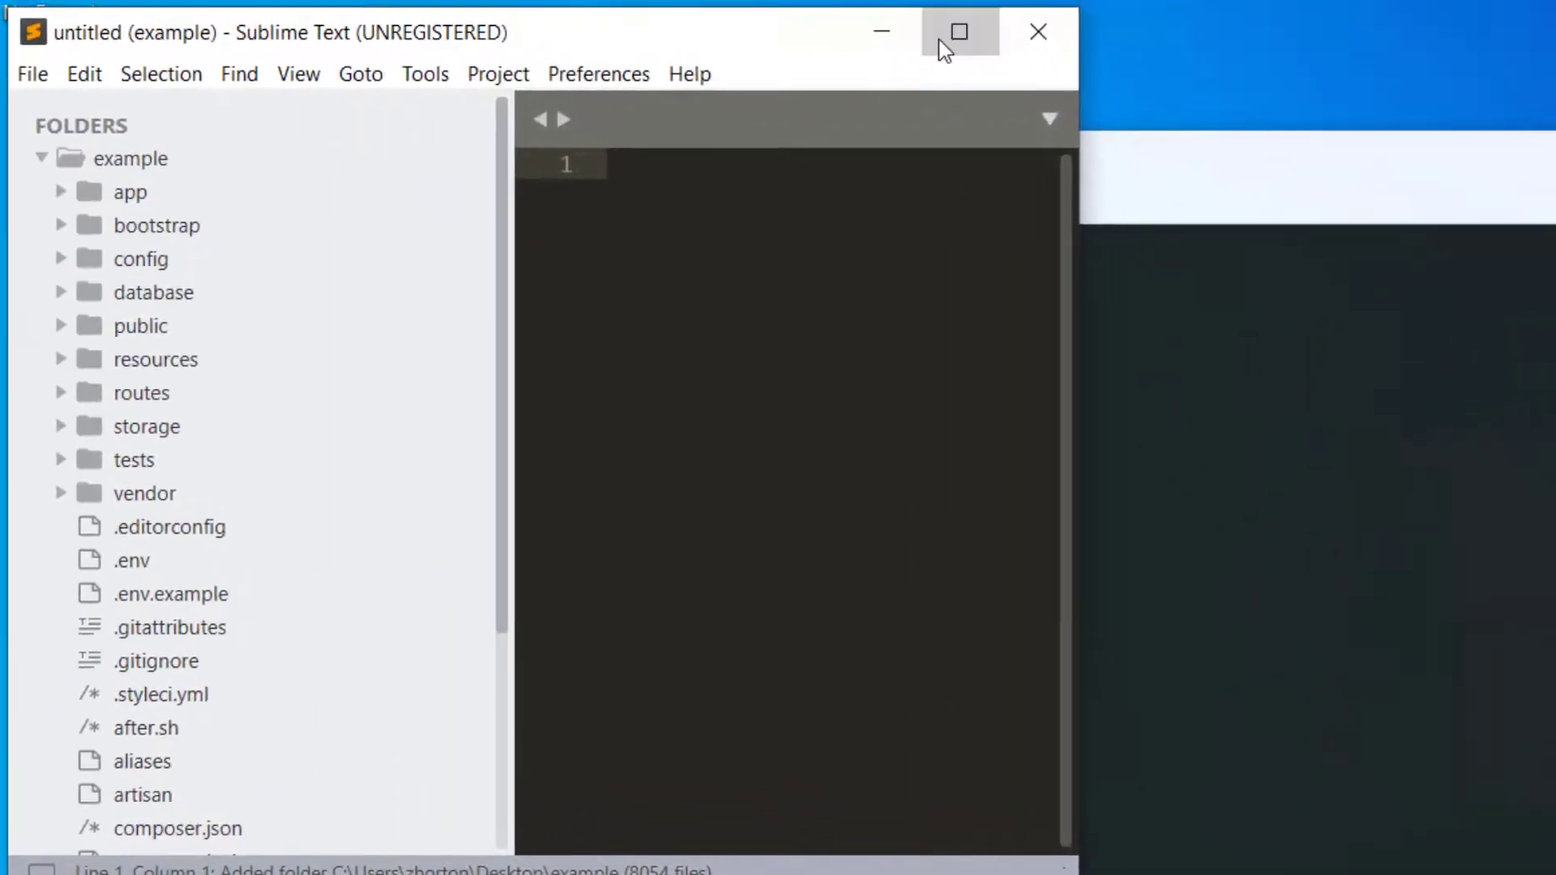
Maximize Sublime Text, open Homestead.yaml and inspect the homestead database name
left_click(944, 35)
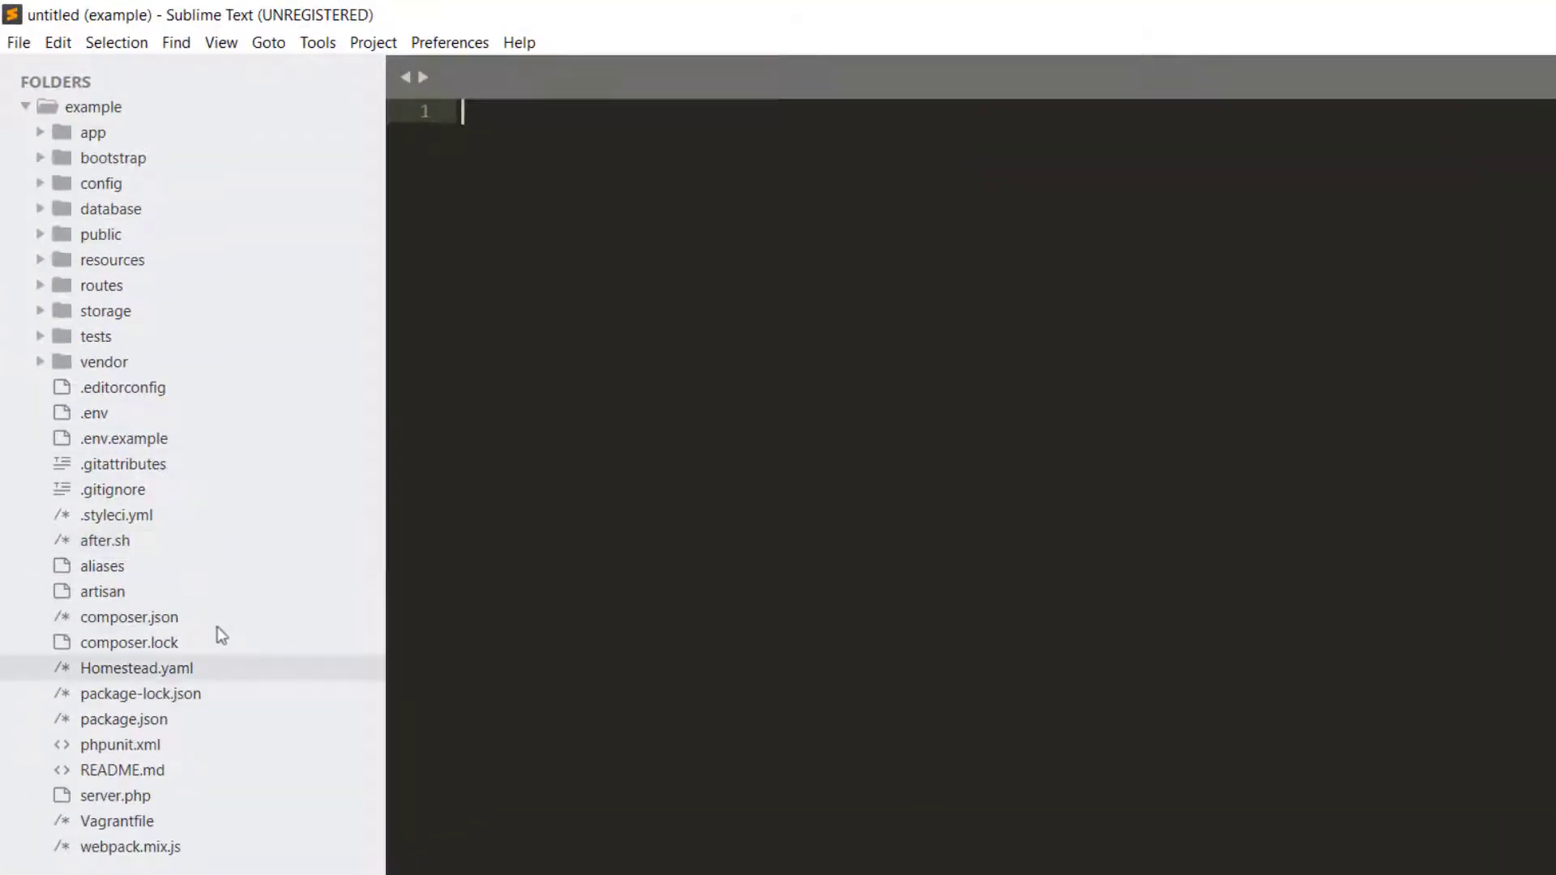
left_click(210, 669)
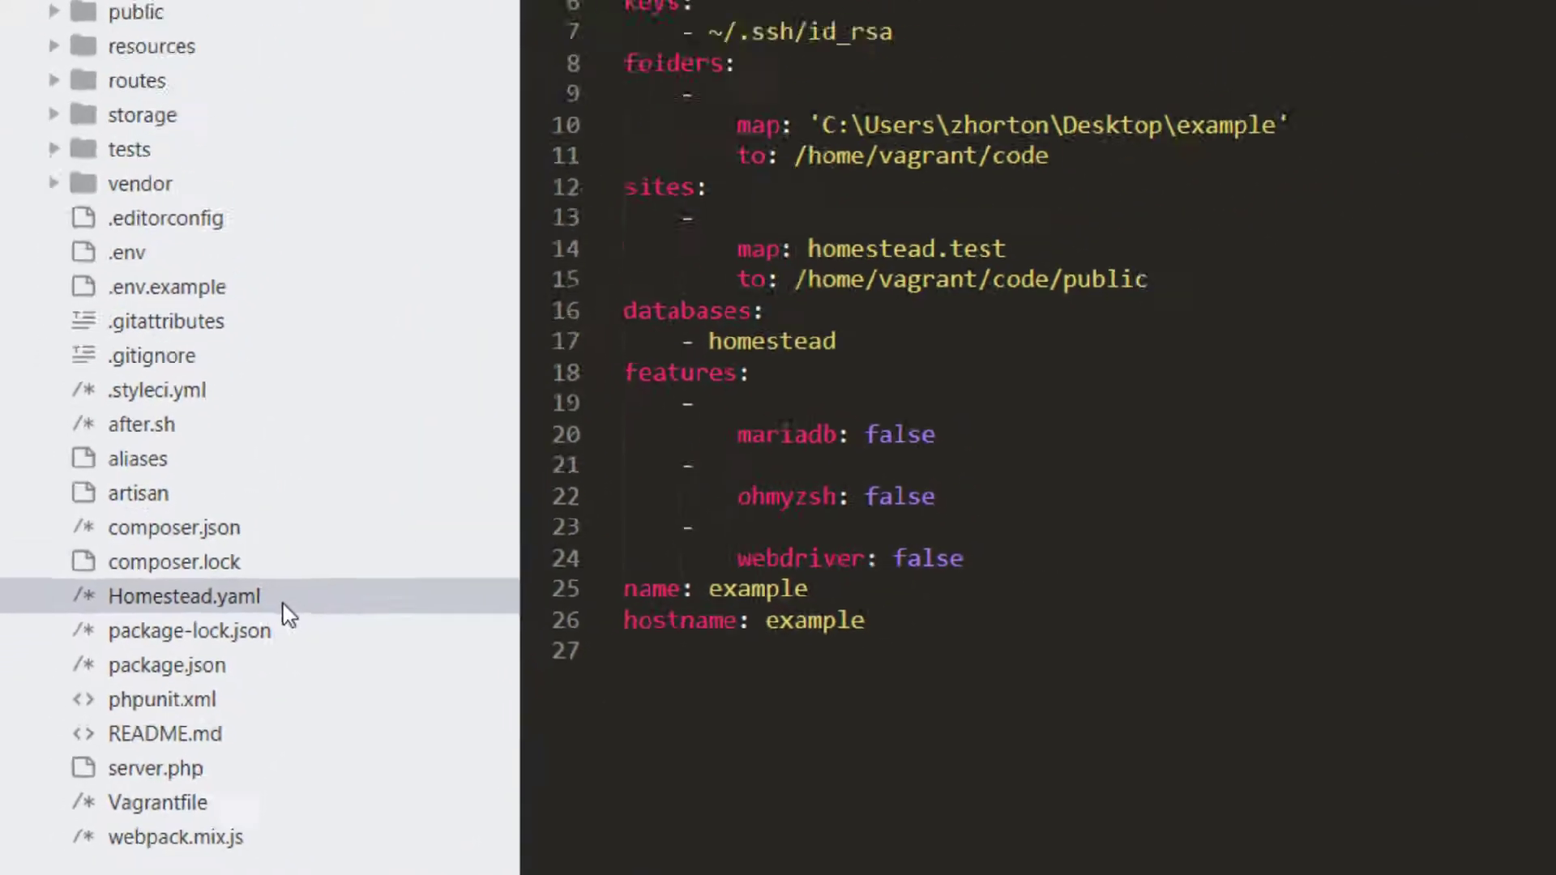
left_click(618, 478)
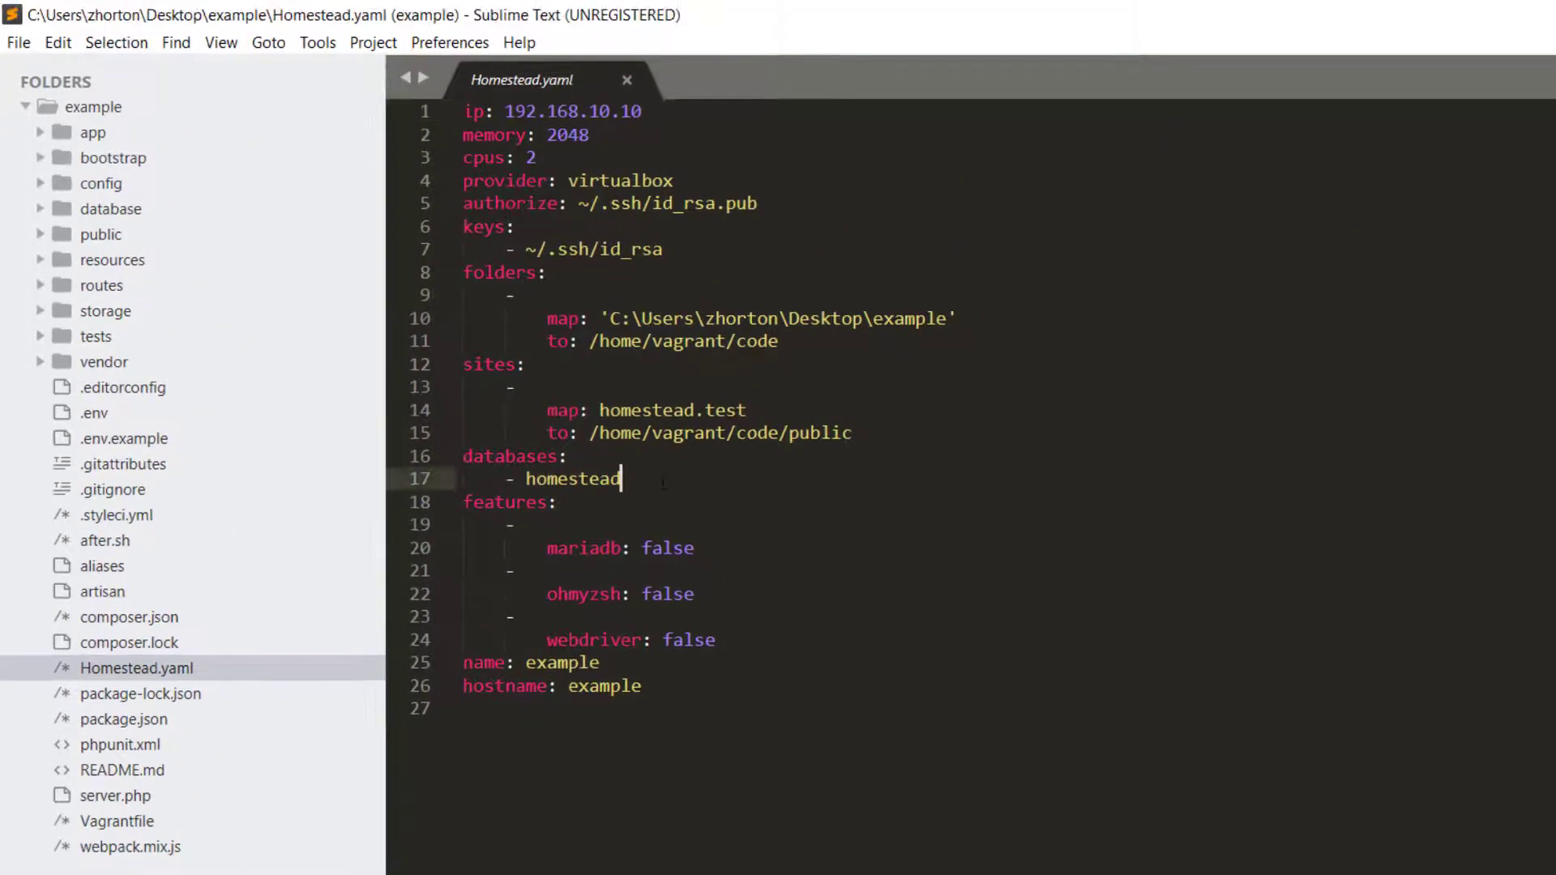
double_click(547, 478)
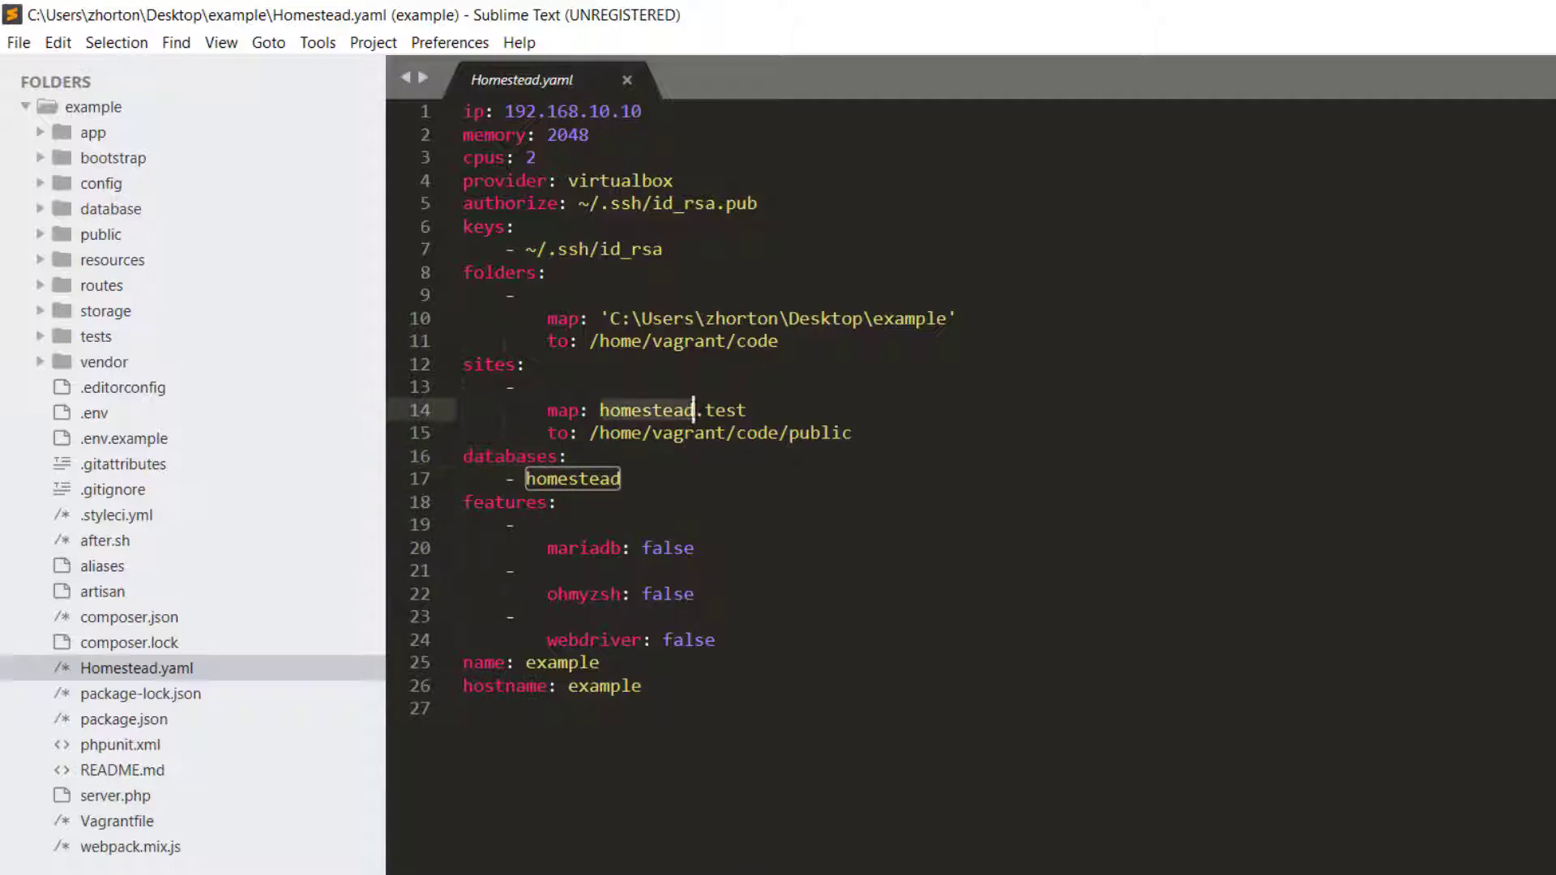
Inspect the homestead.test site mapping to /home/vagrant/code/public and the local project folder path
double_click(705, 410)
double_click(639, 410)
double_click(713, 410)
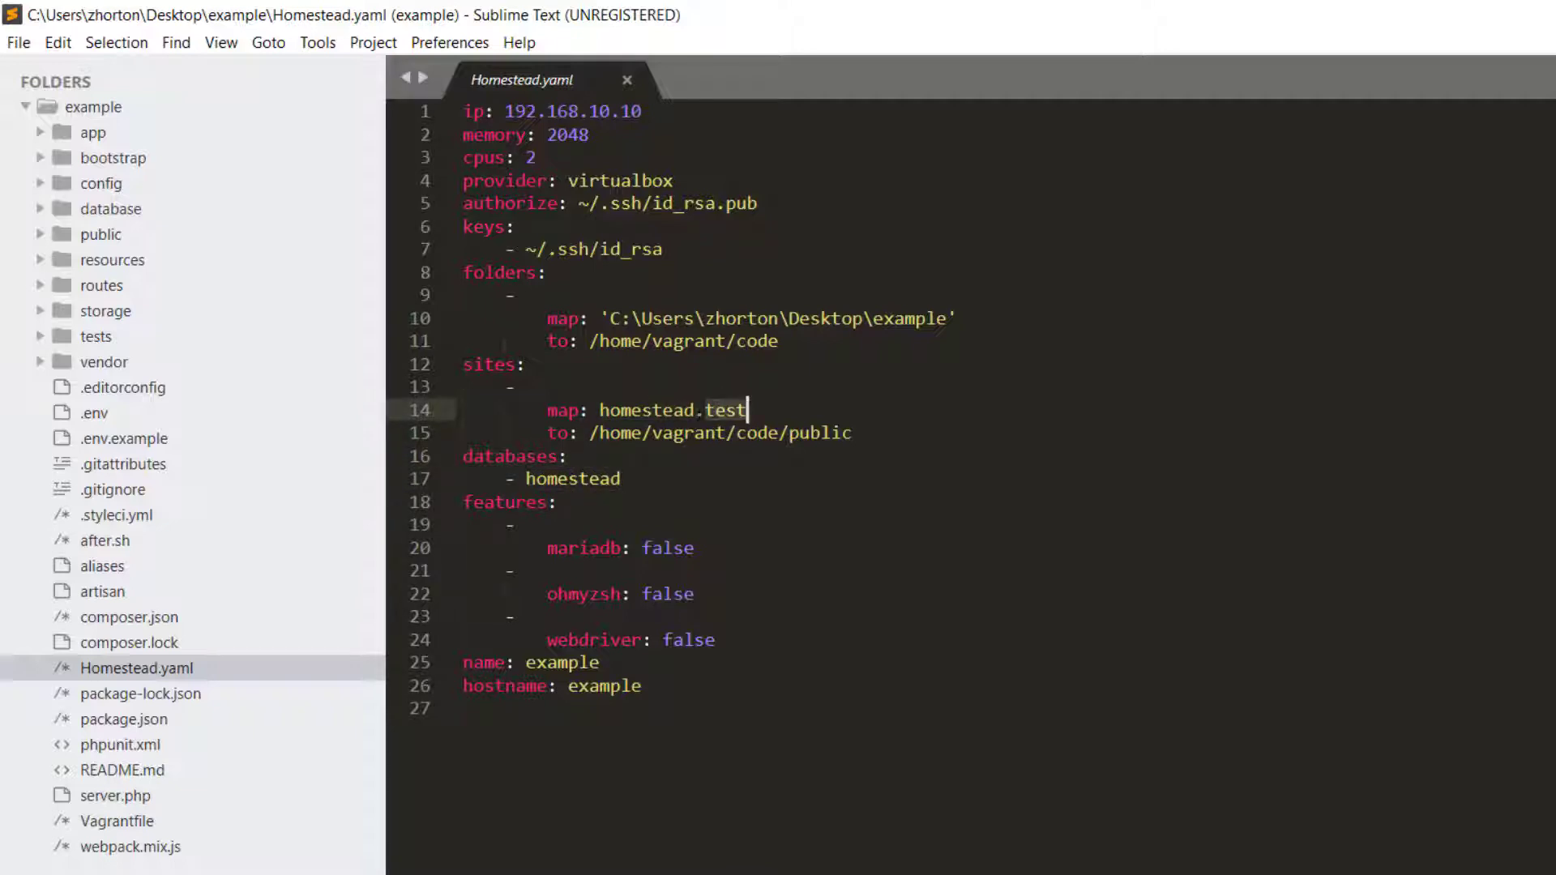
left_click_drag(590, 432, 580, 434)
left_click(873, 444)
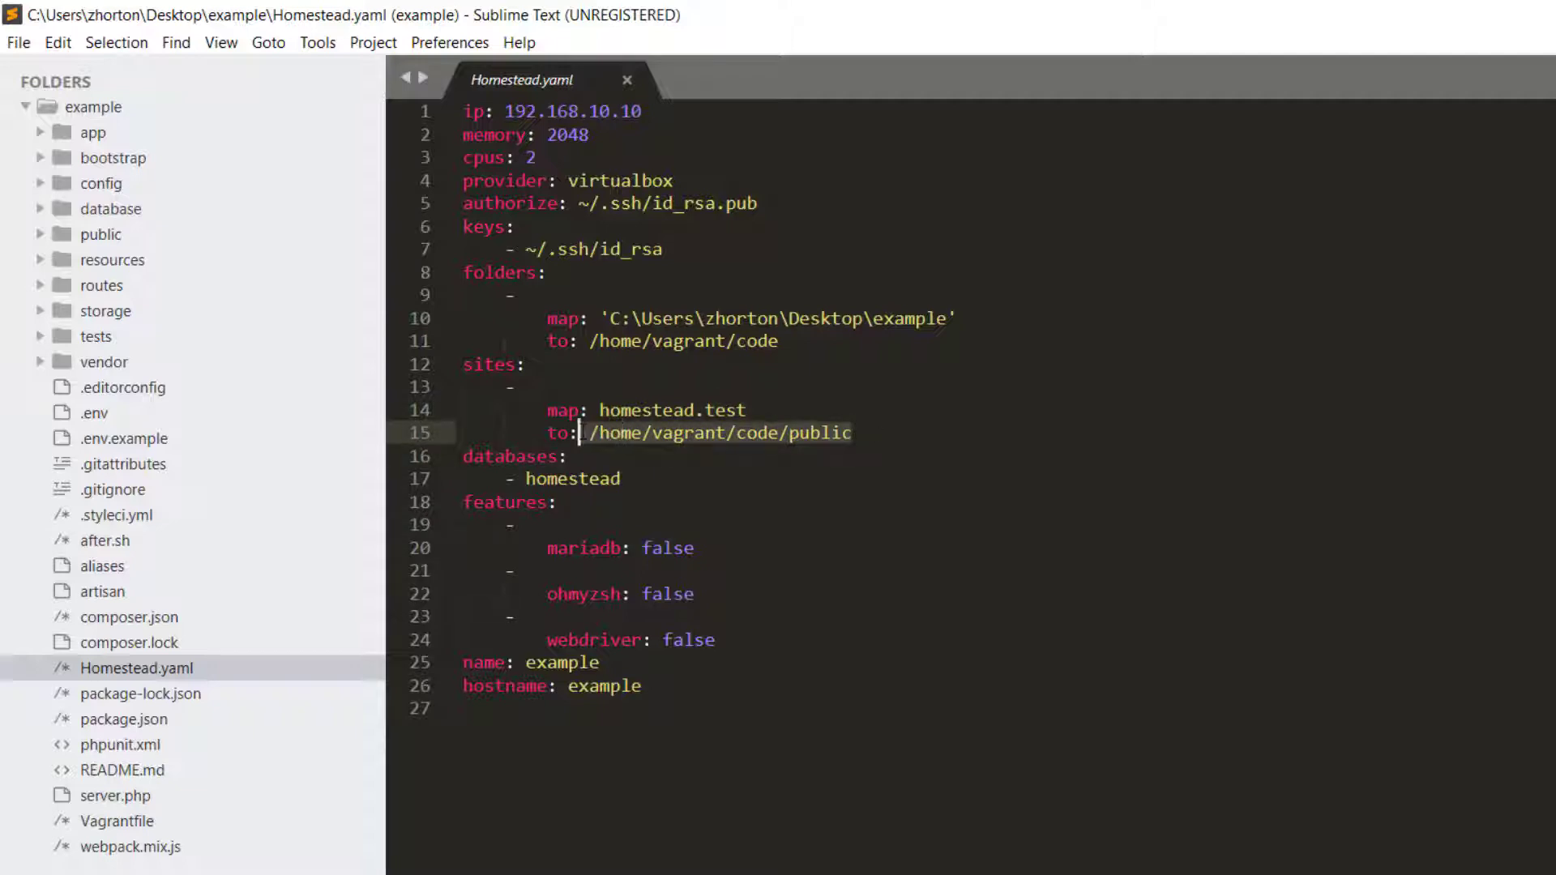
left_click_drag(600, 318, 958, 319)
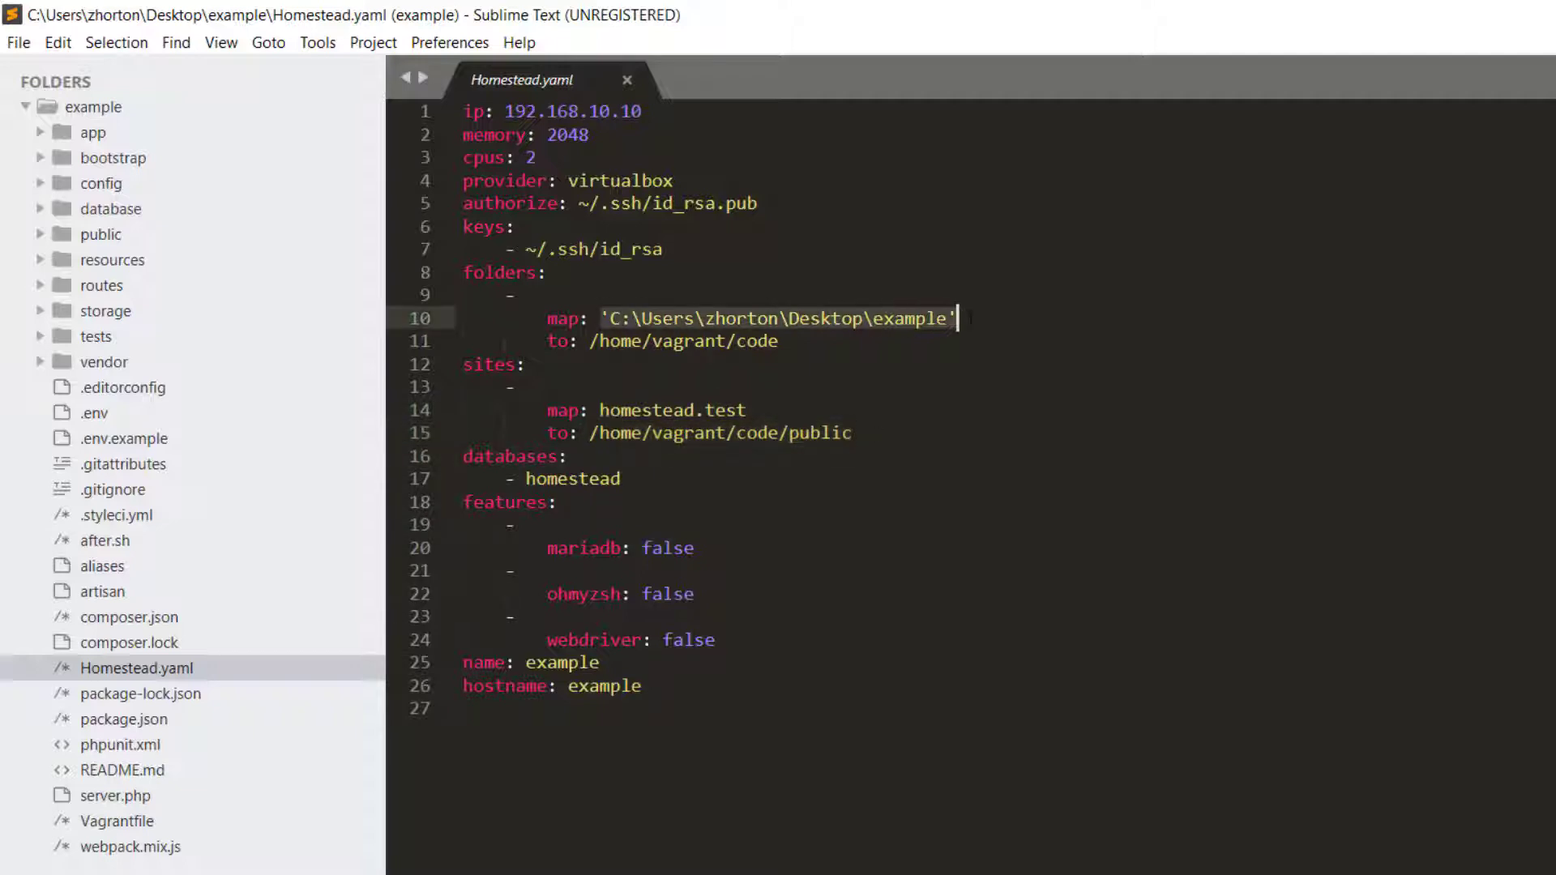
left_click(969, 321)
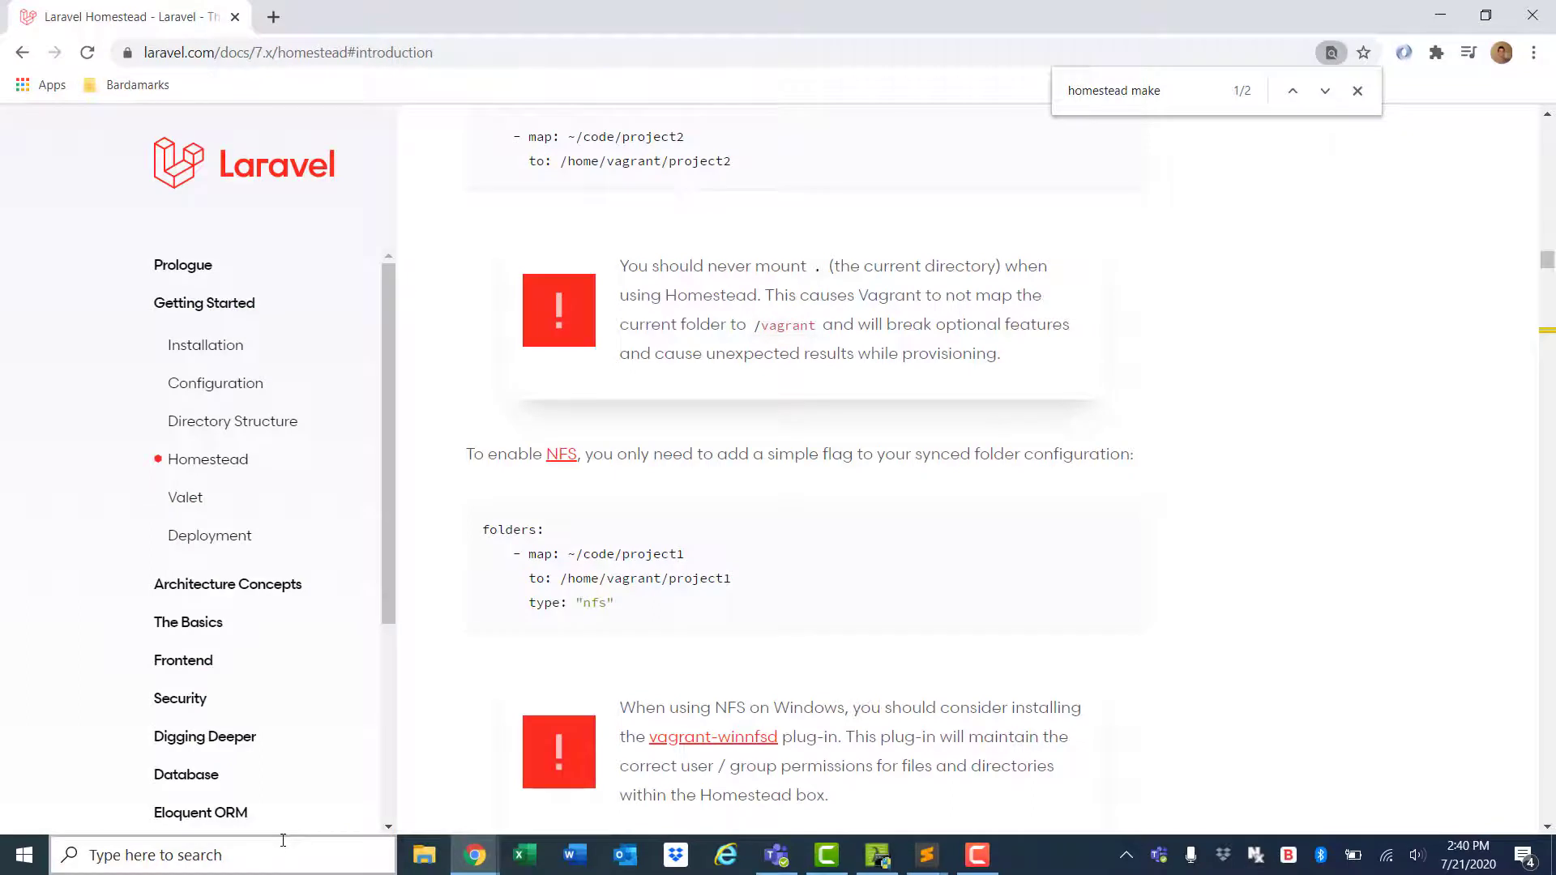
Search Windows for 'bash' and launch Git Bash
left_click(283, 843)
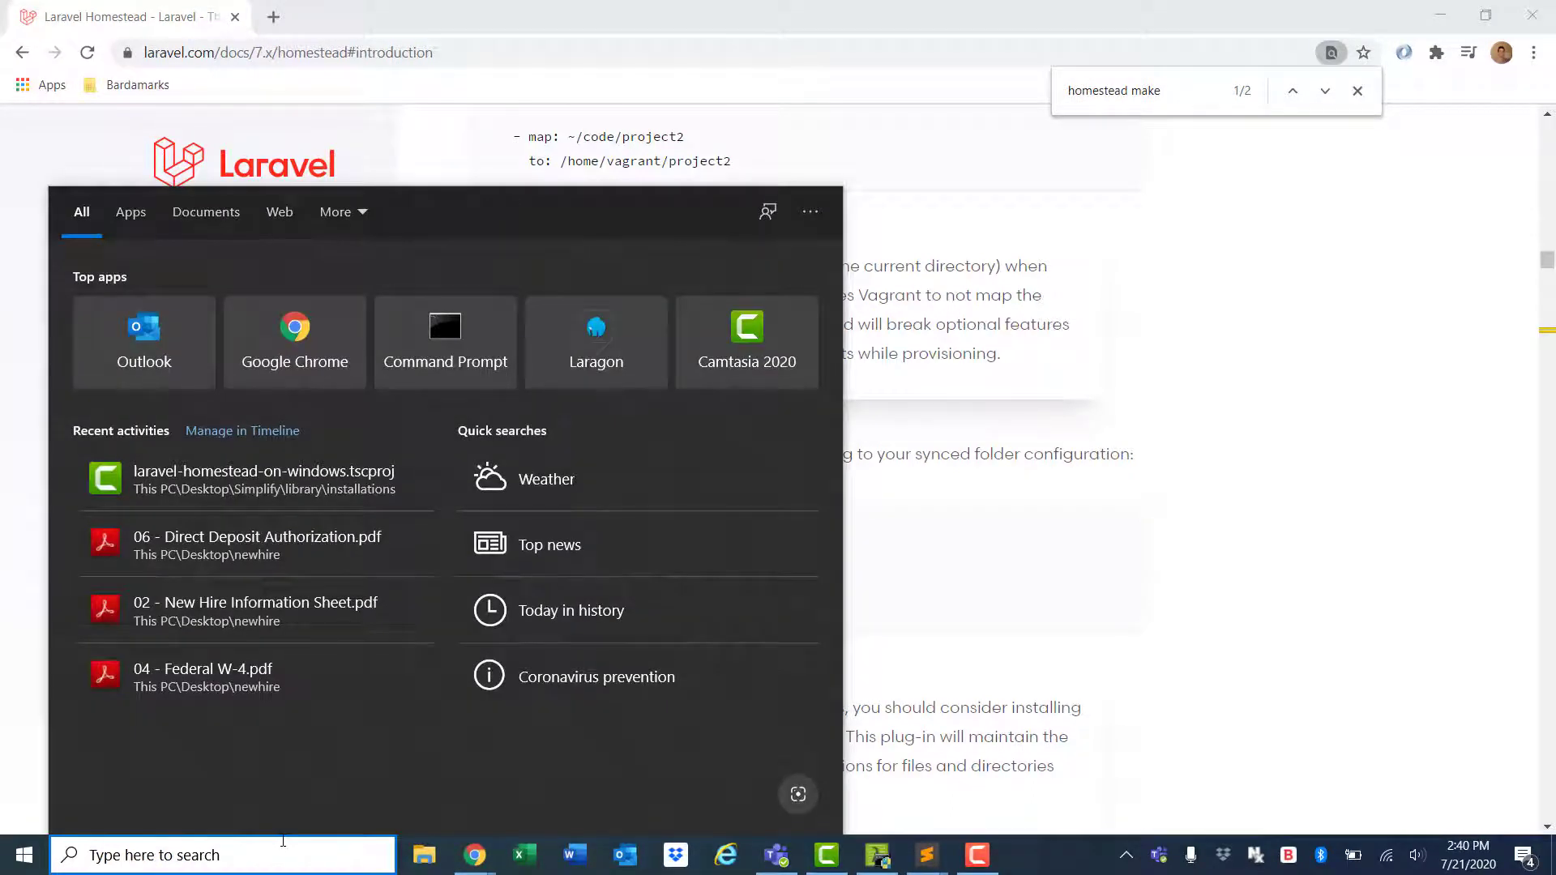
type("bash")
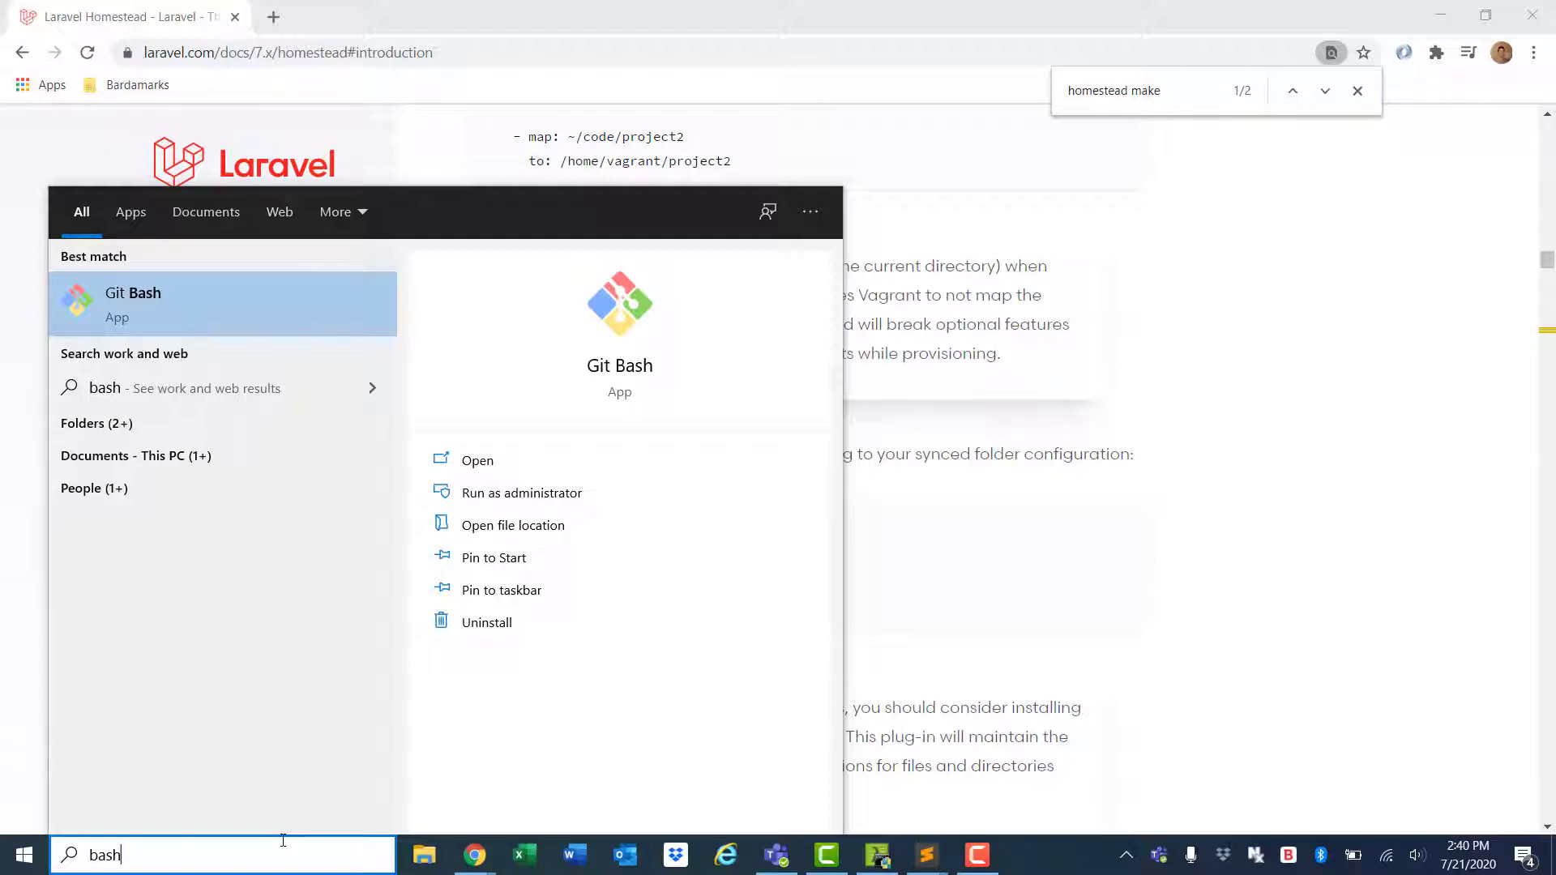
key("Return")
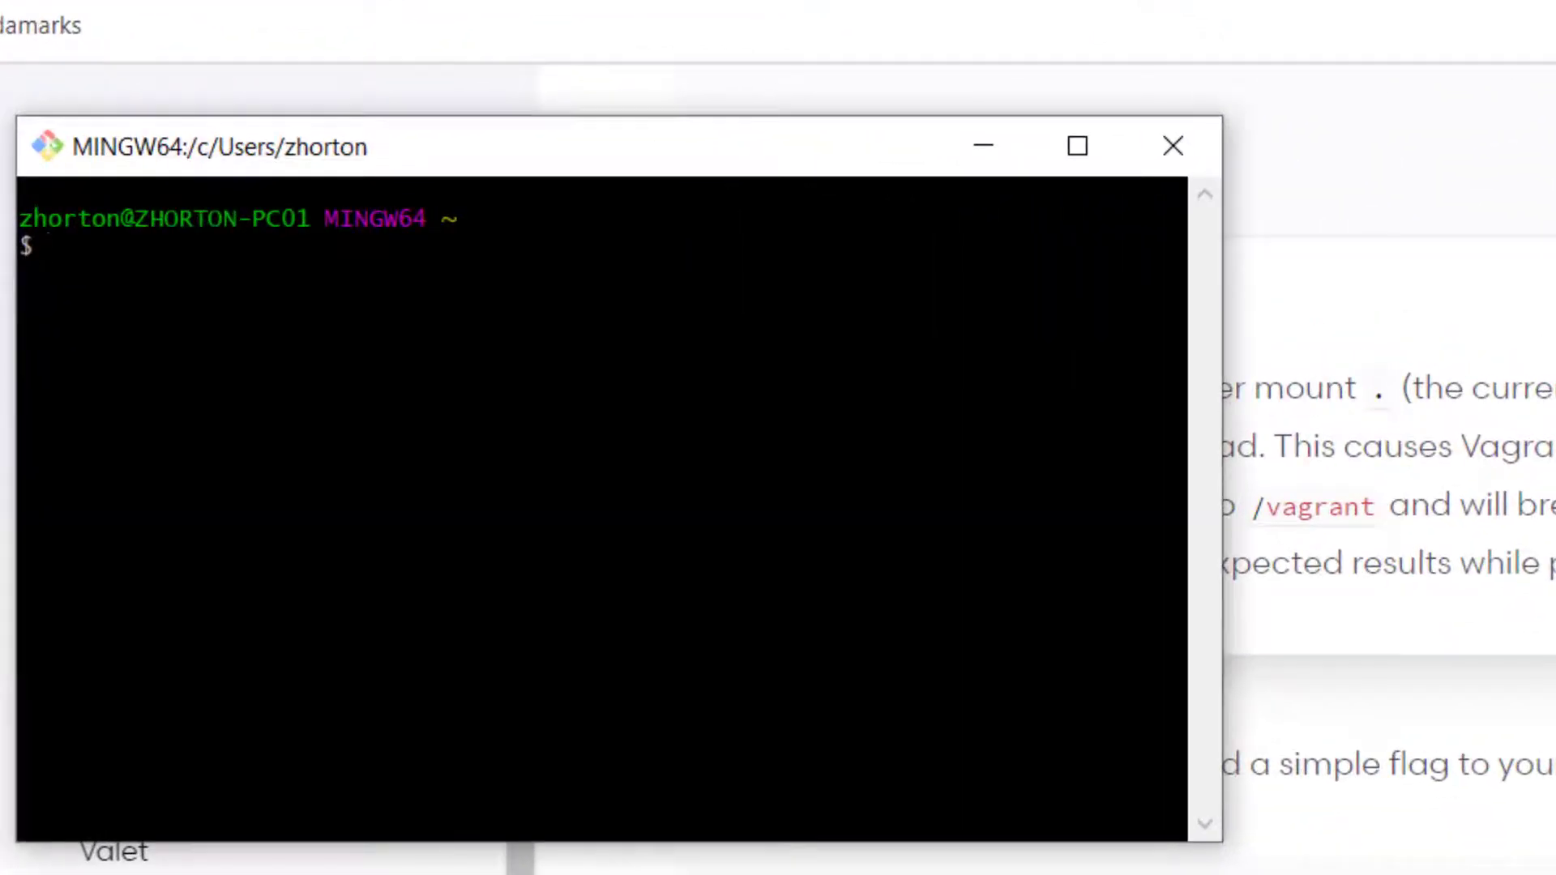
List then clear the home directory, and place Git Bash beside Homestead.yaml's SSH key lines
type("ls")
key("Return")
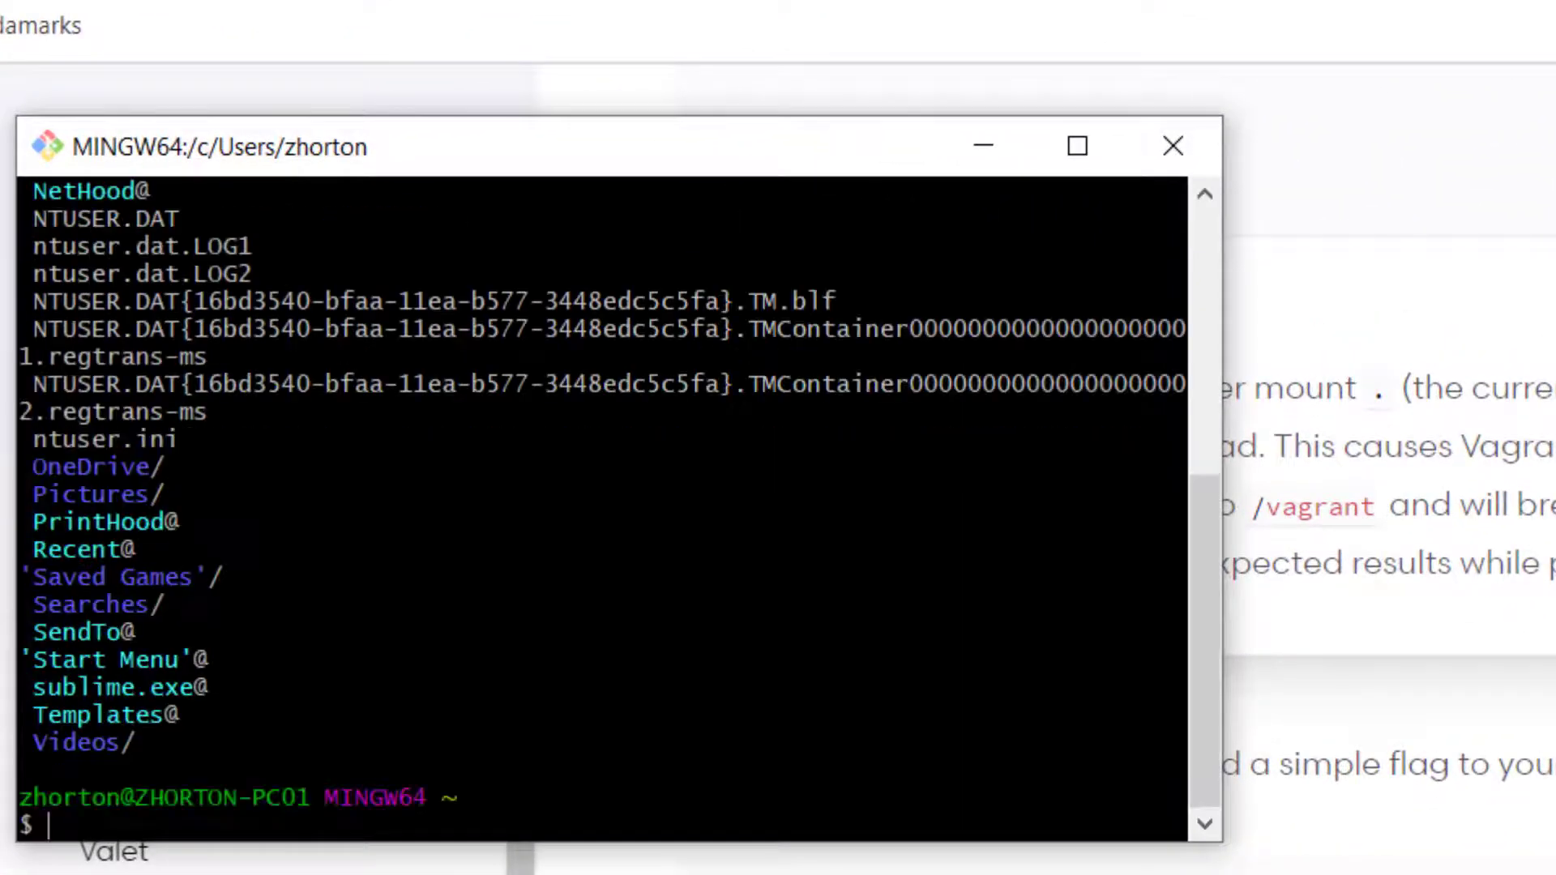
type("clear")
key("Return")
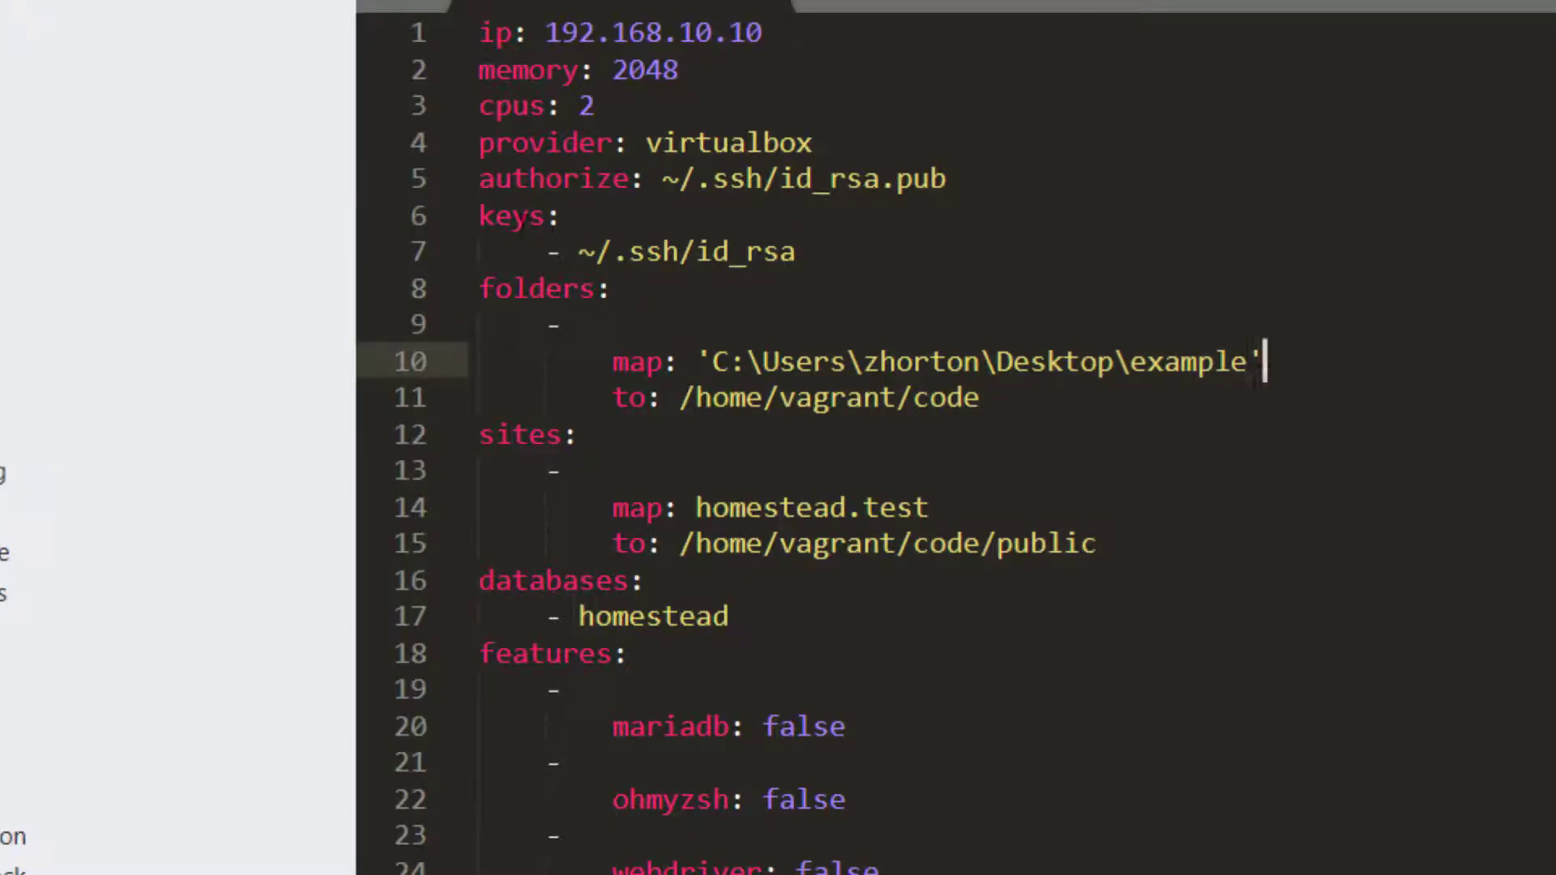
left_click_drag(478, 178, 478, 178)
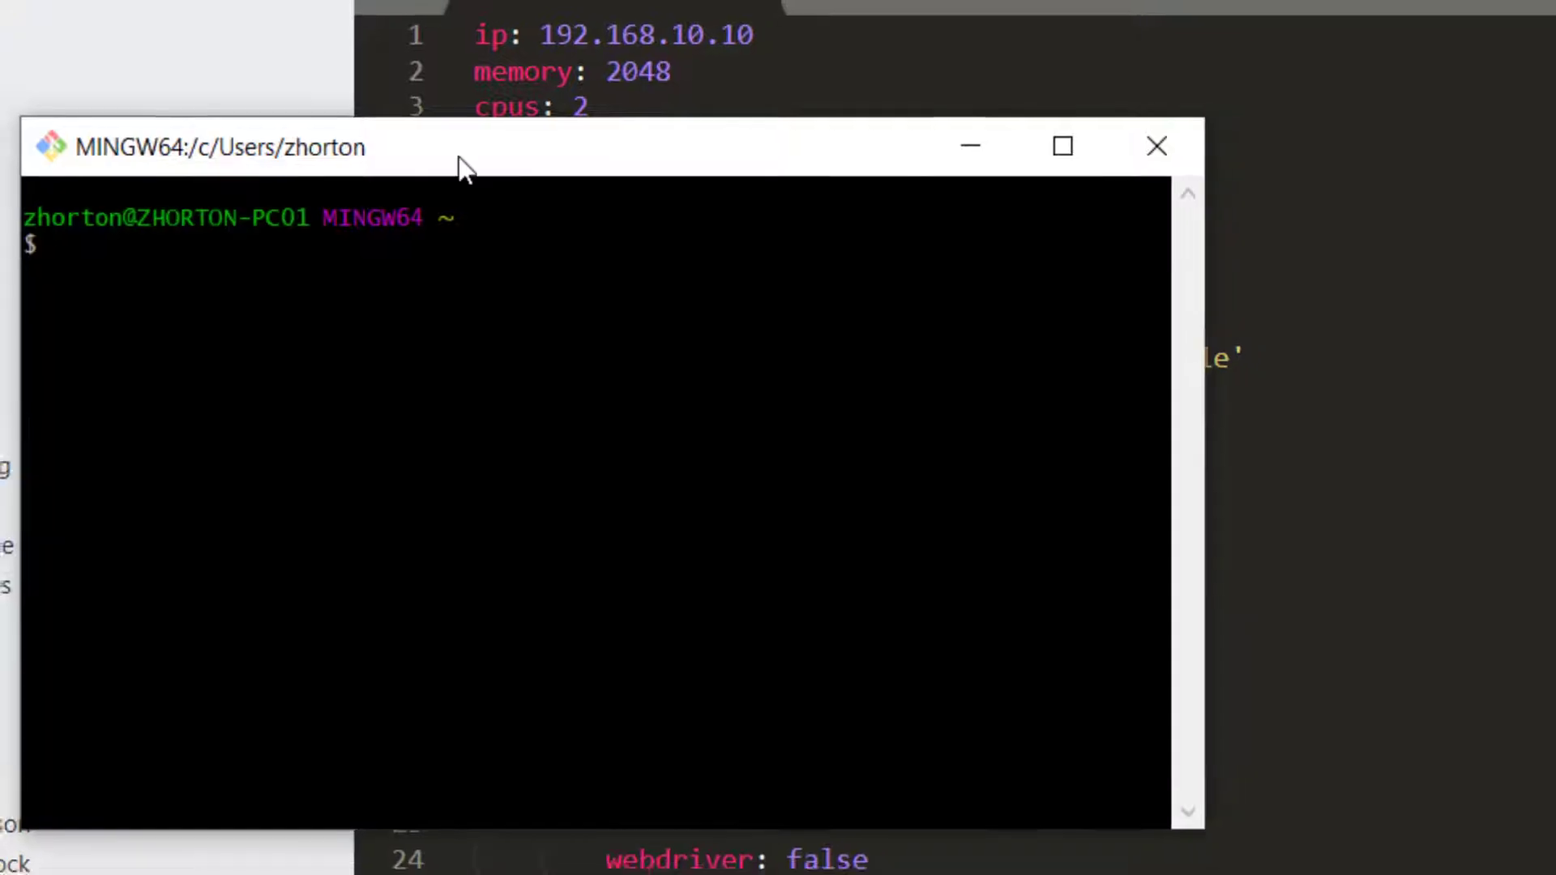
left_click_drag(458, 159, 1025, 114)
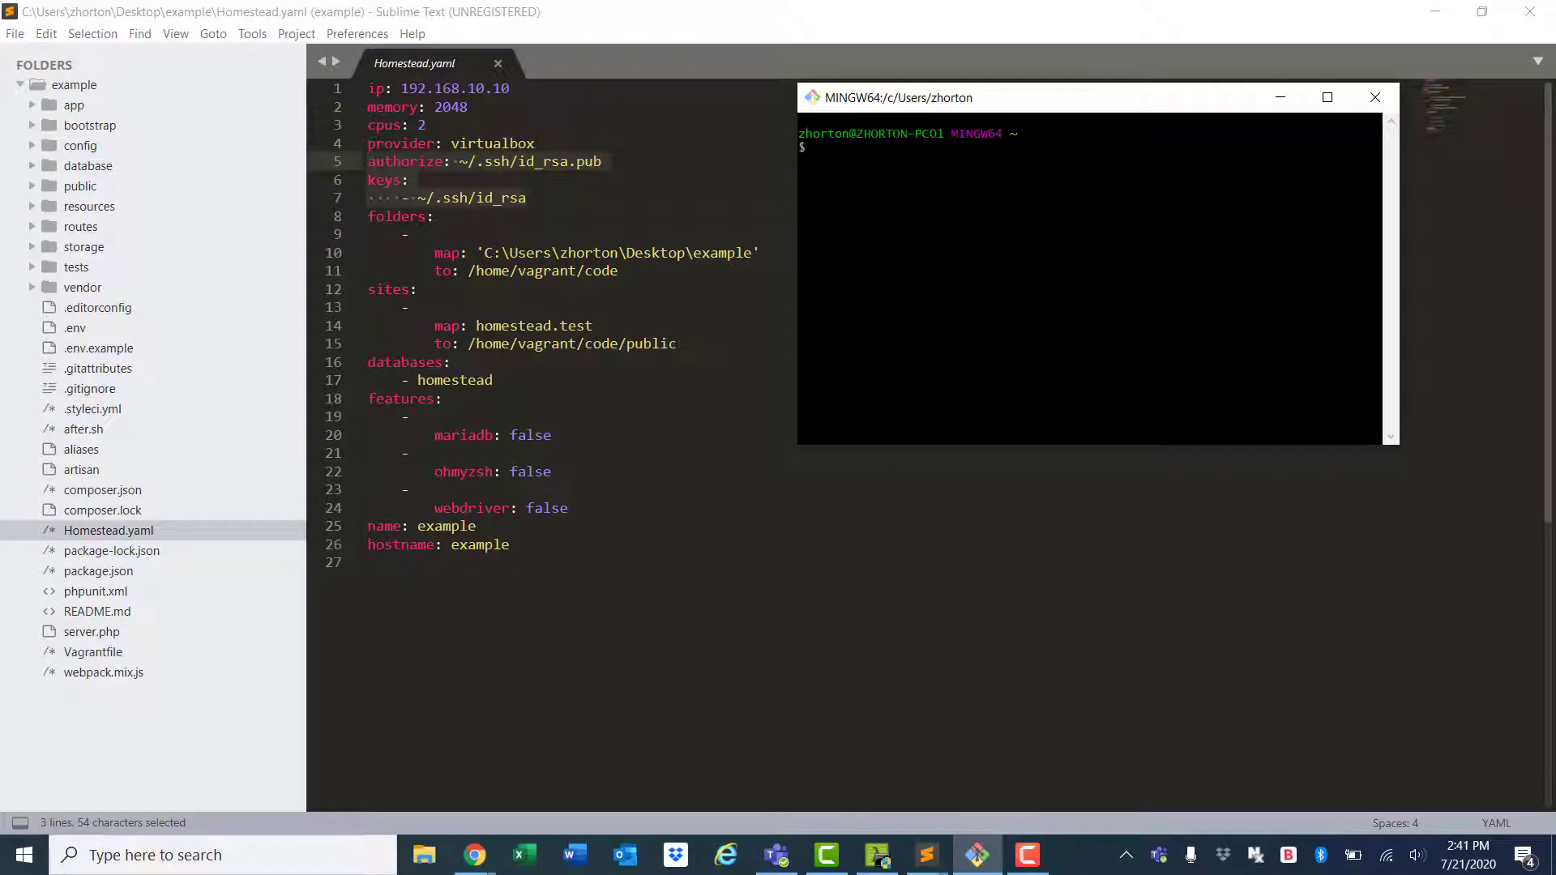
From the home directory, generate an RSA key pair with your e-mail as comment and no passphrase
type("cd ~")
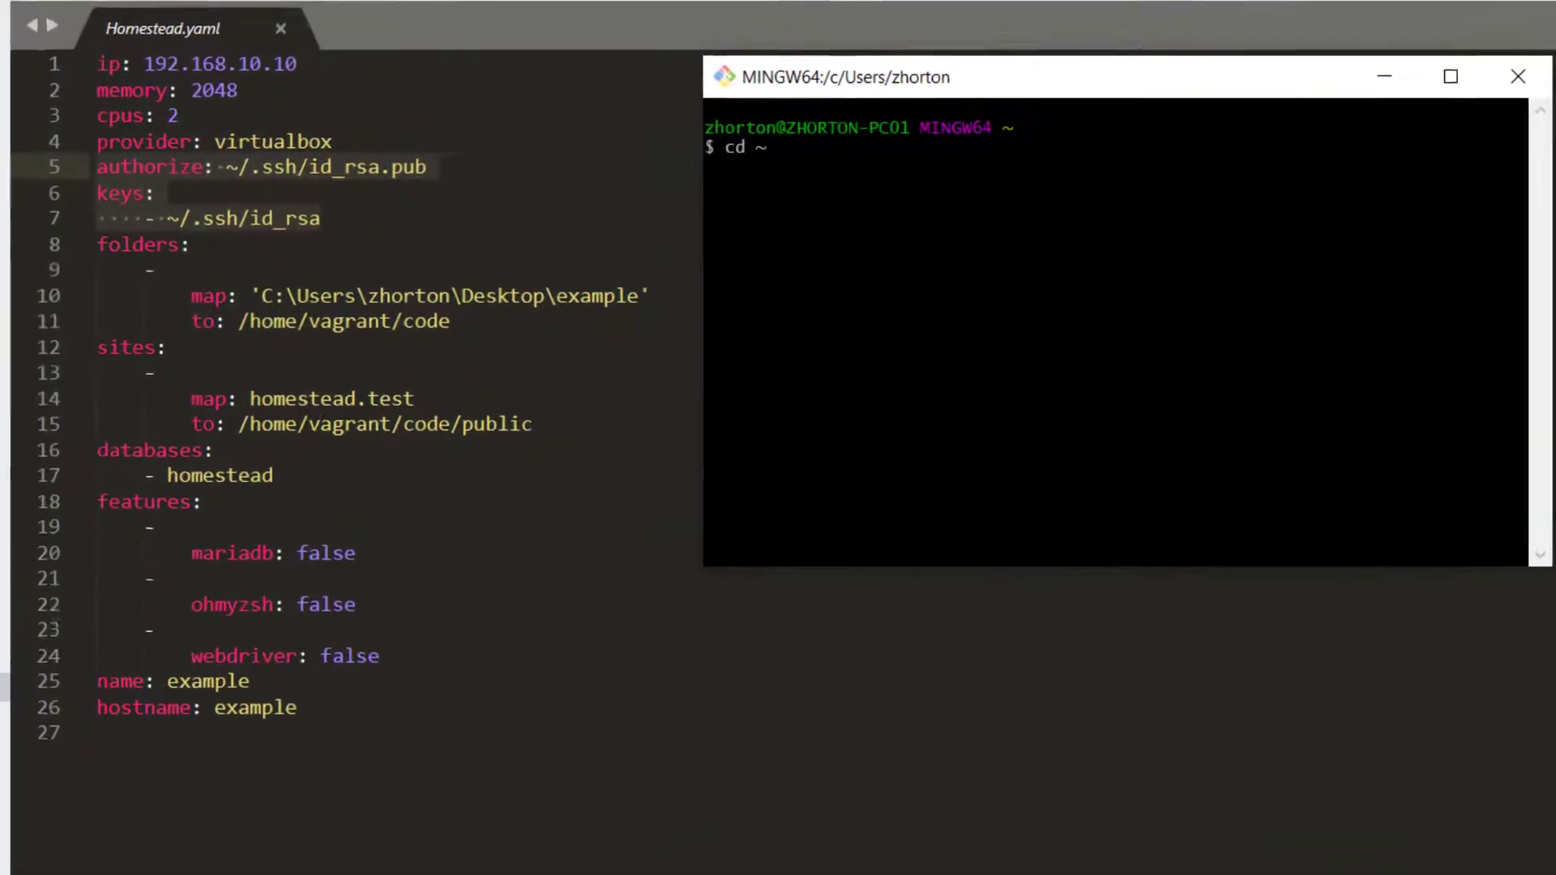
key("Return")
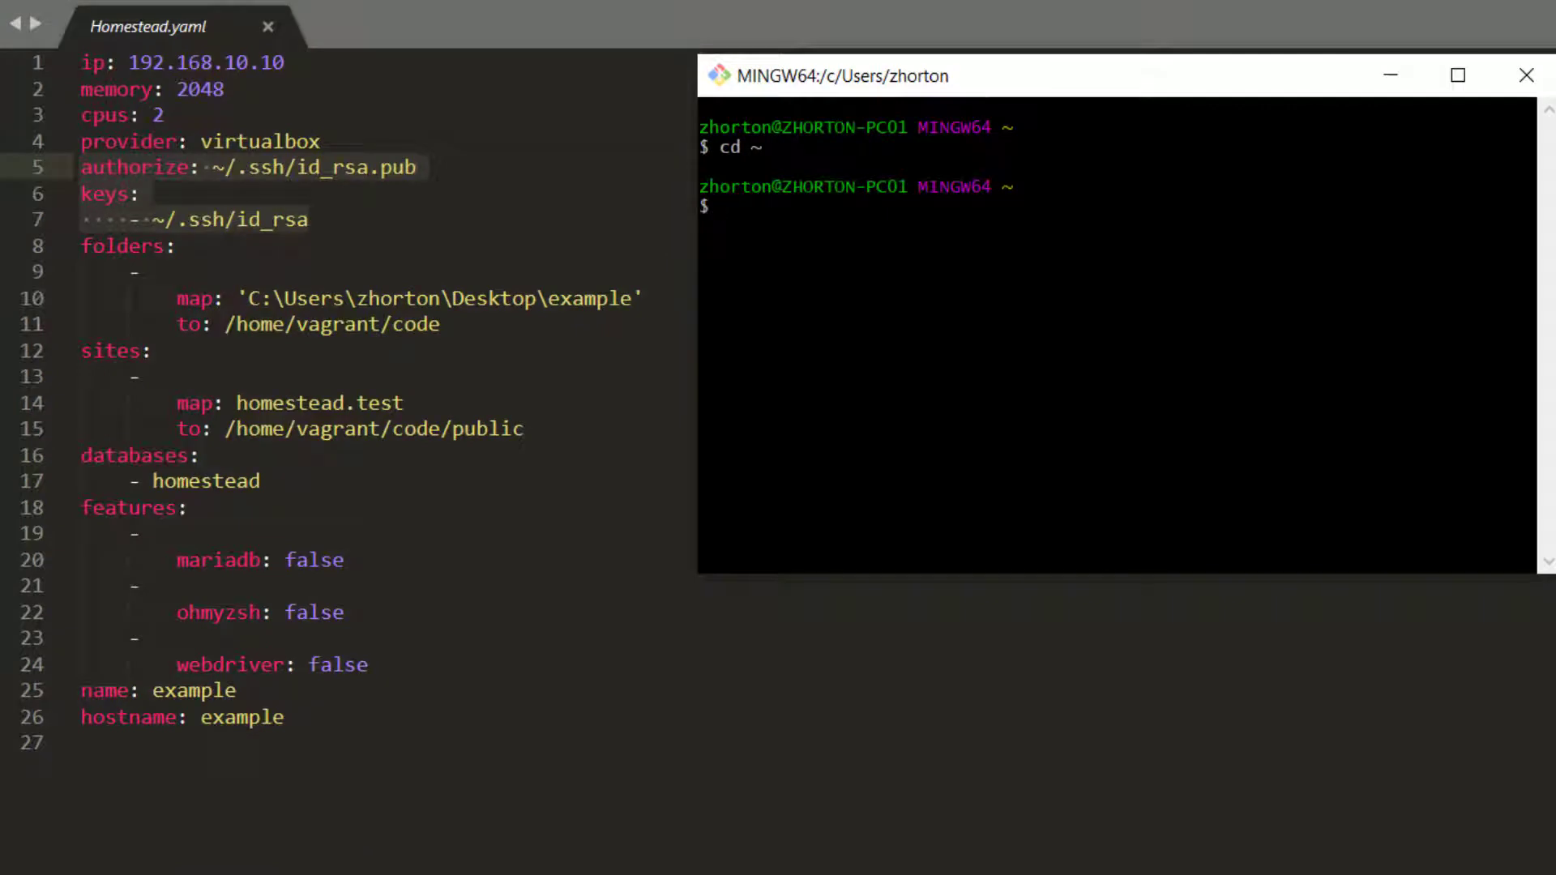
type("ssh-ke")
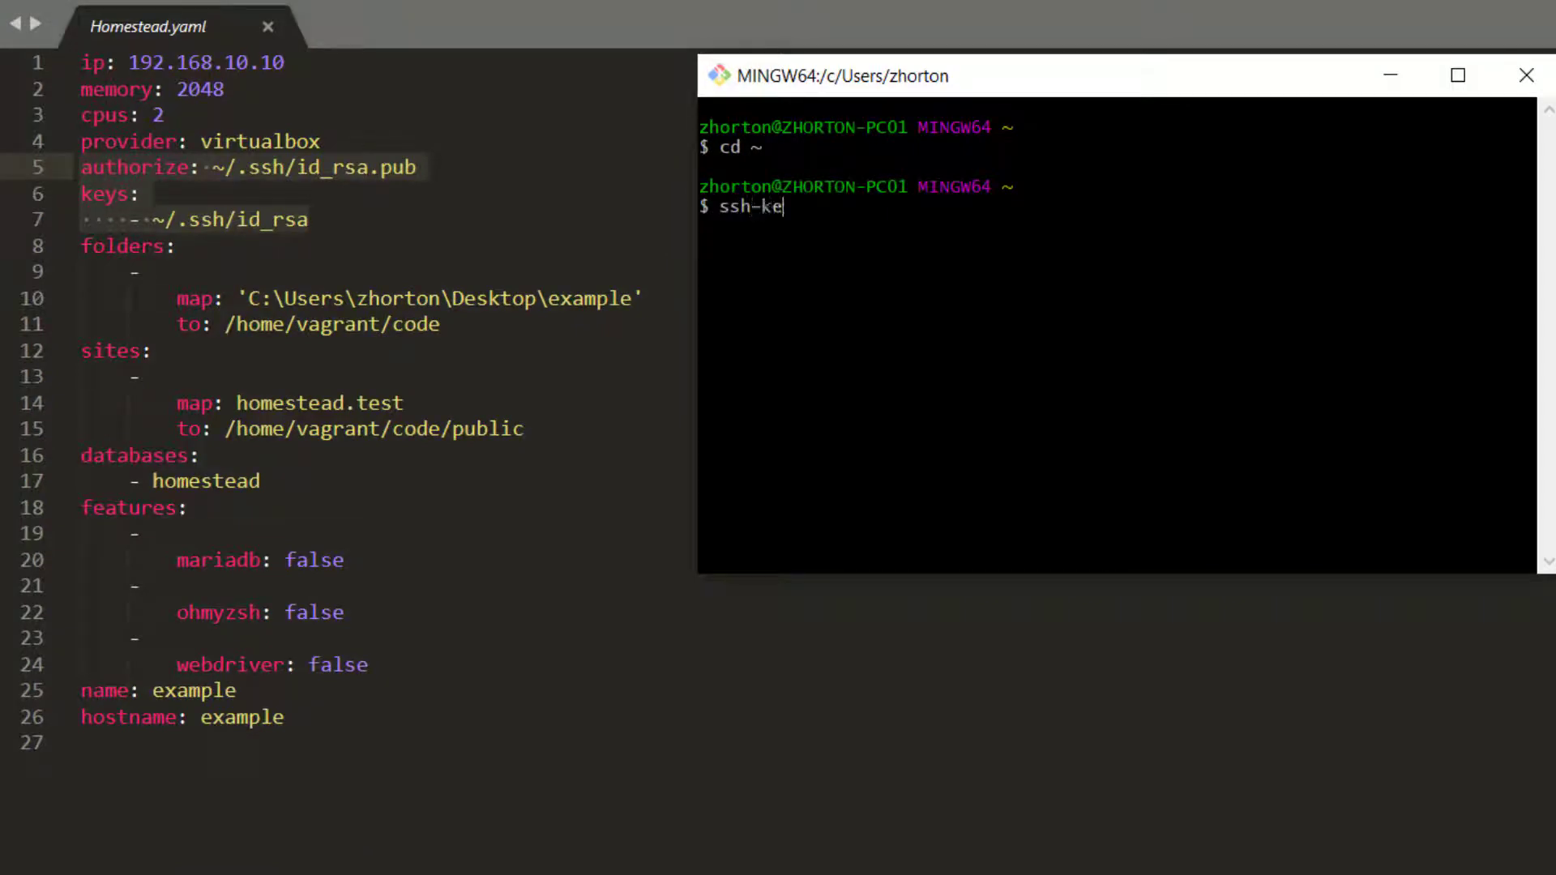
type("ygen -t rsa")
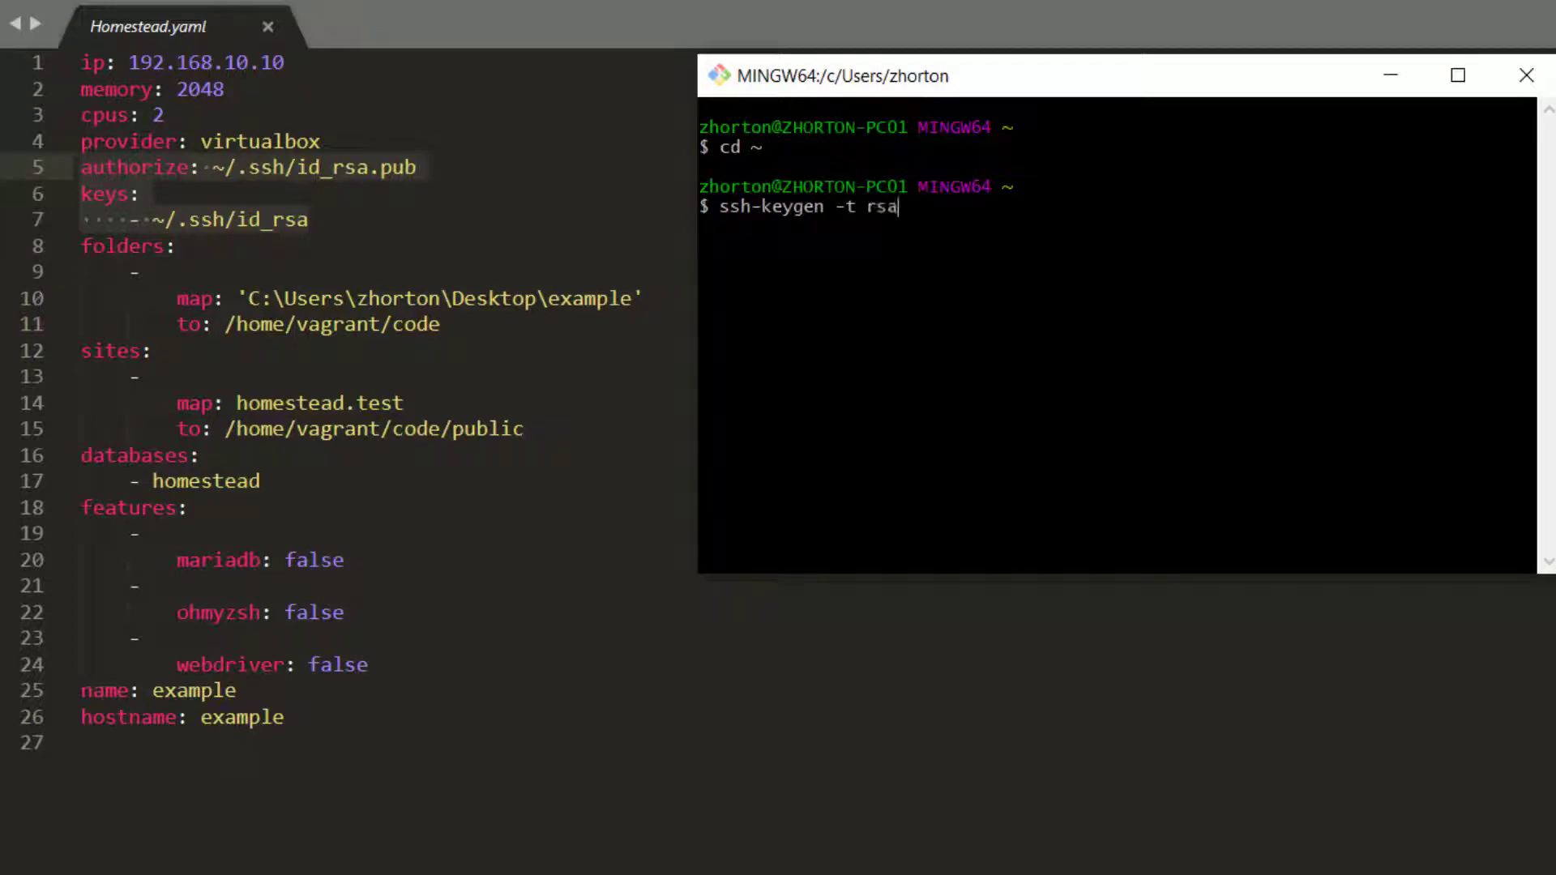
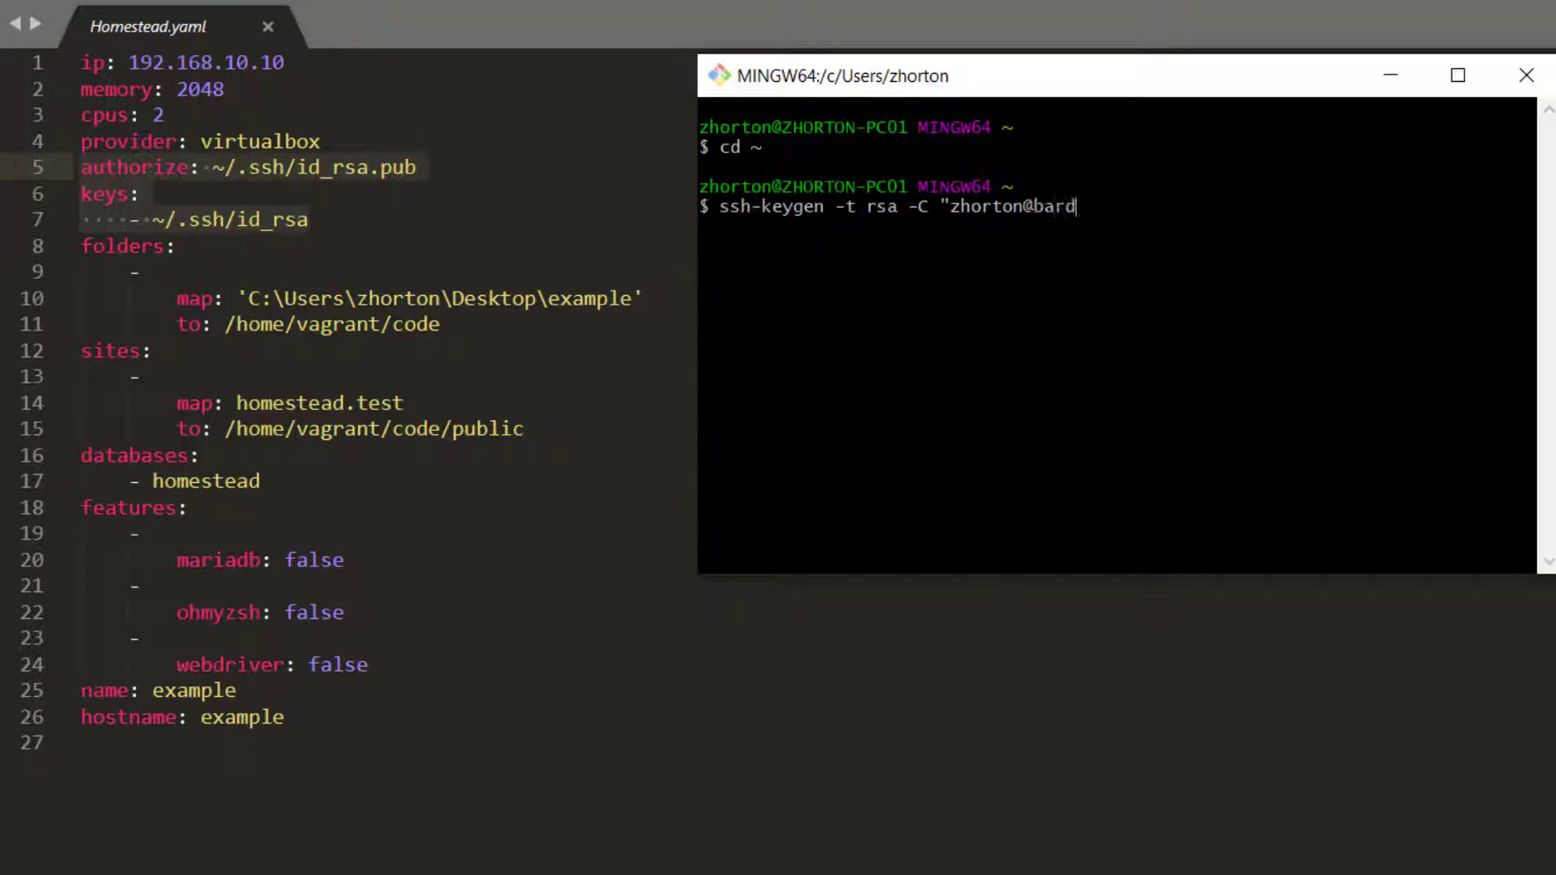
key("Return")
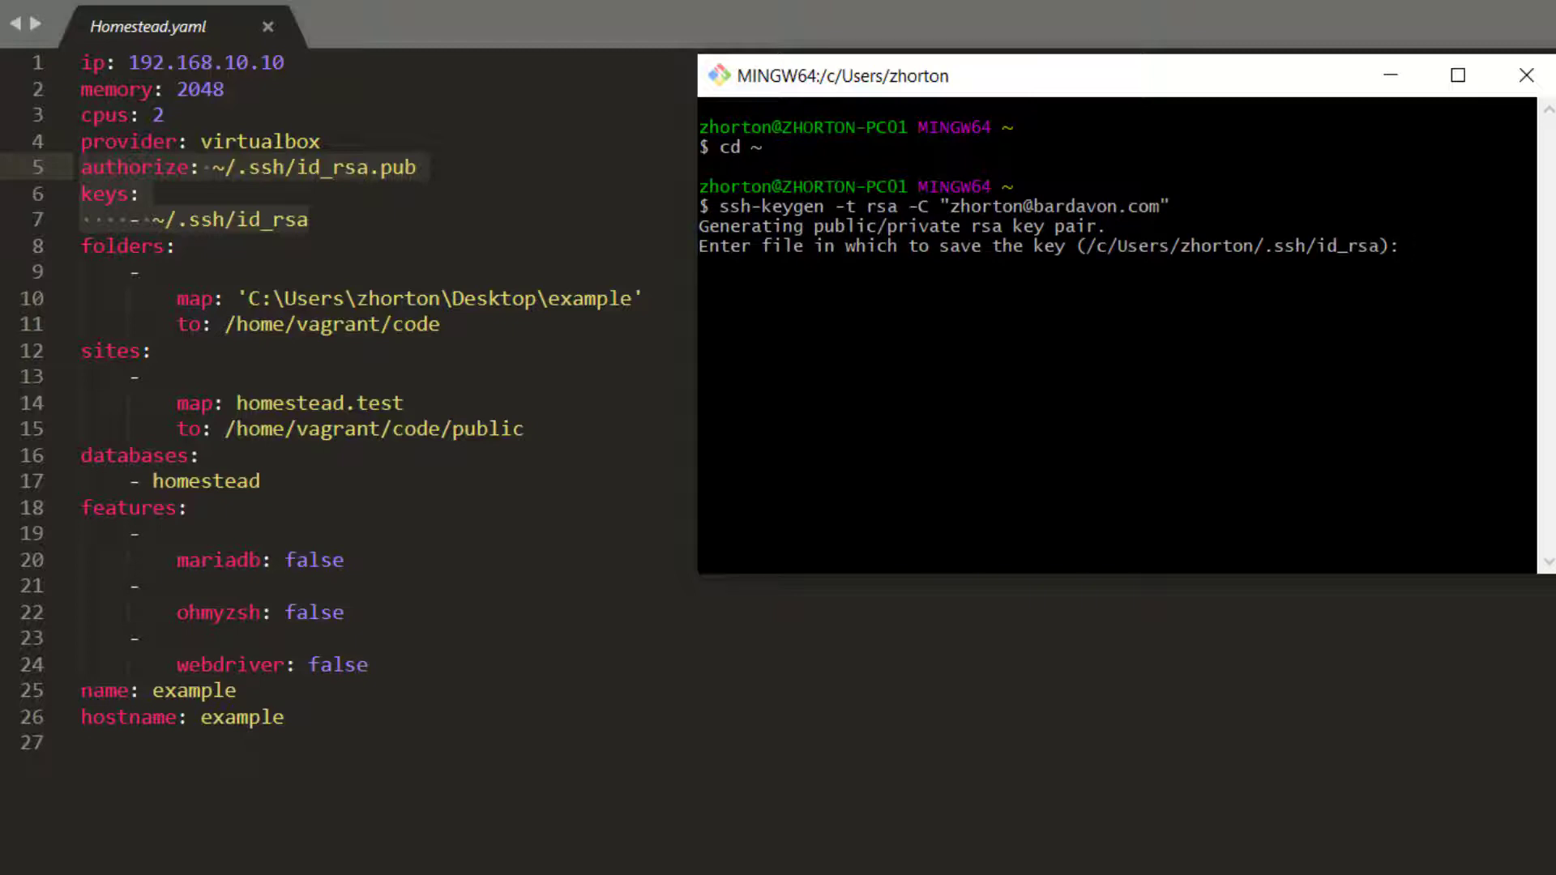
key("Return")
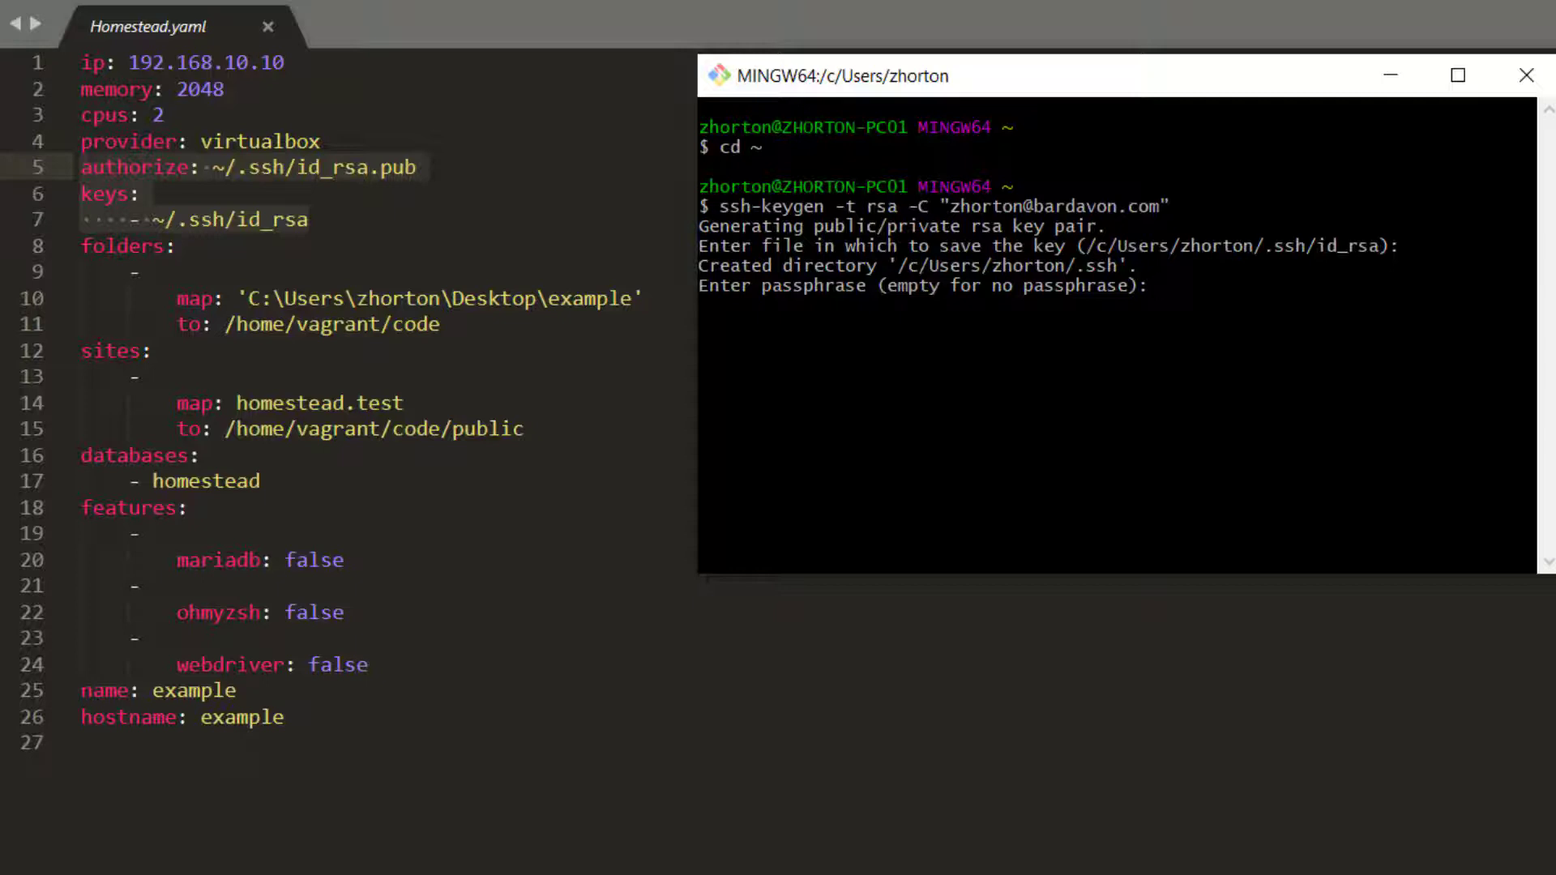
key("Return")
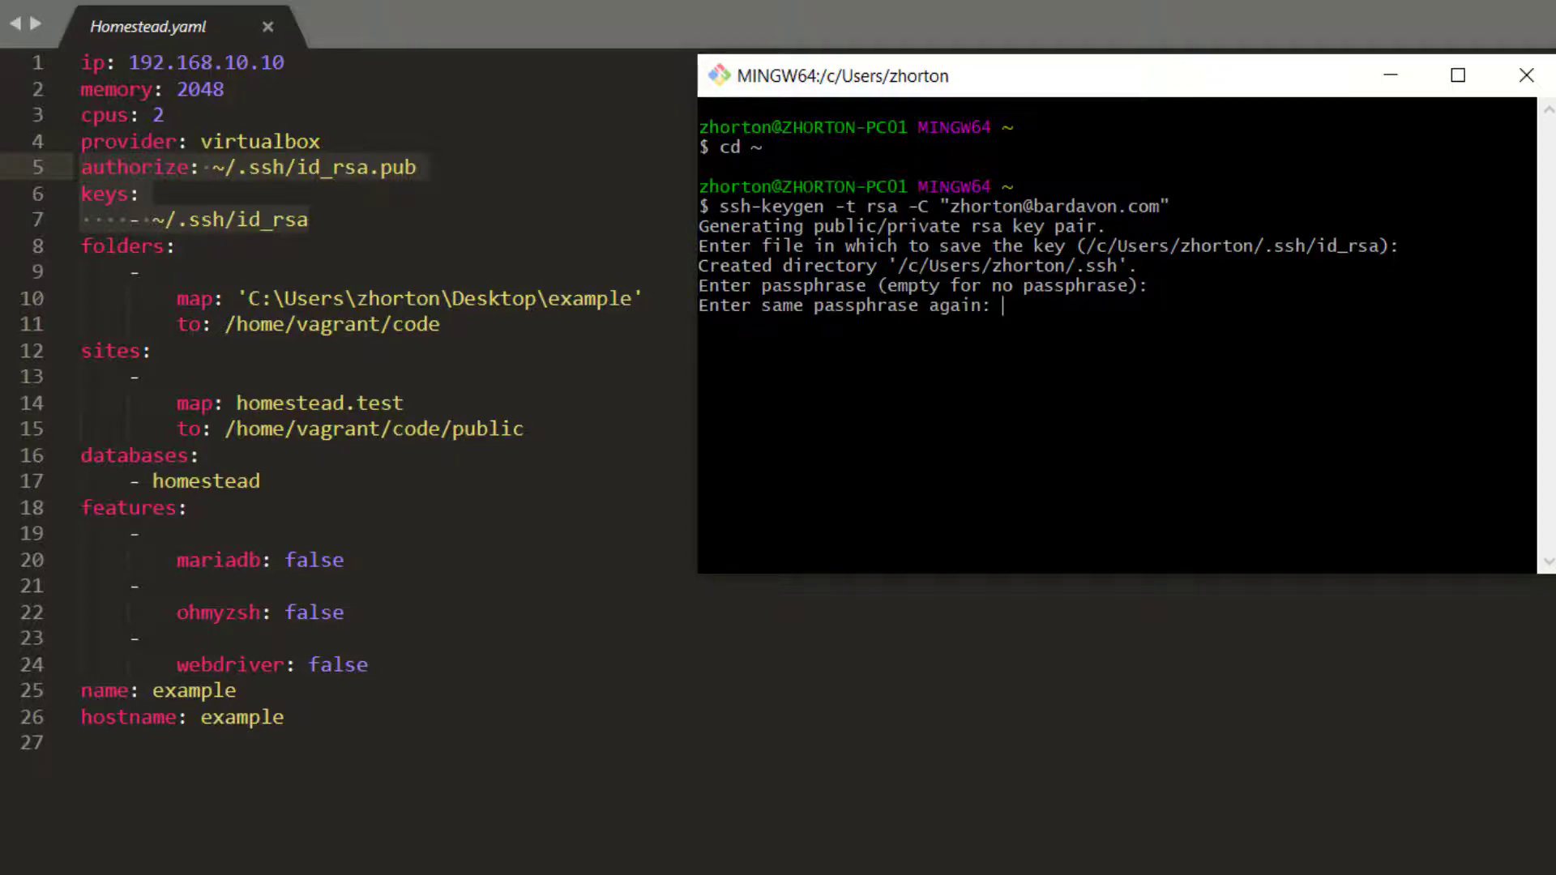
key("Return")
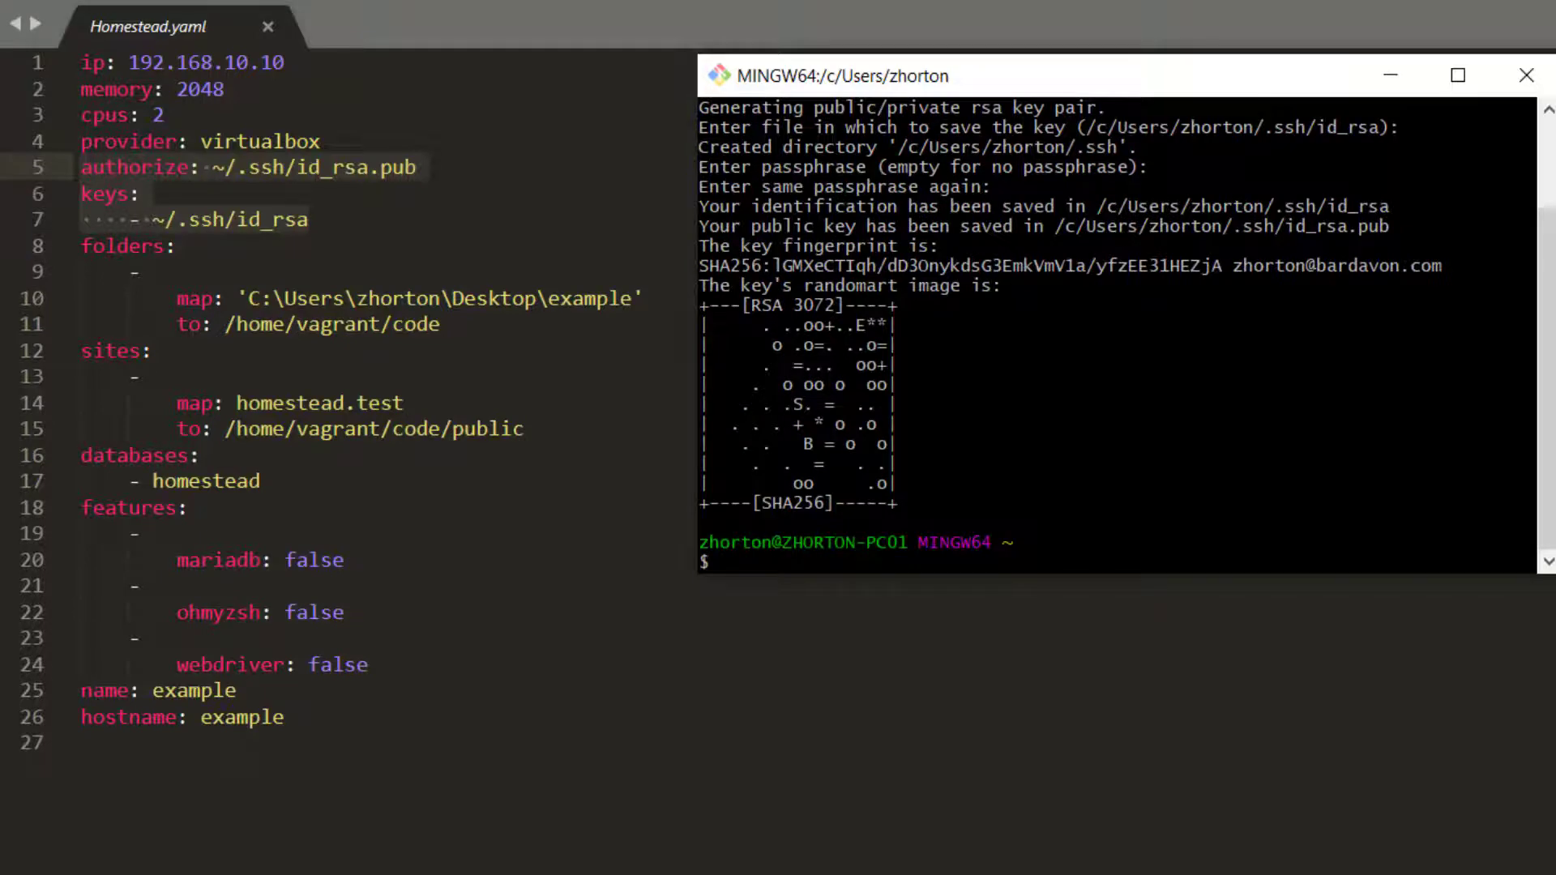
List the home folder and ~/.ssh to confirm id_rsa and id_rsa.pub were created
type("ls")
key("Return")
type("cd ")
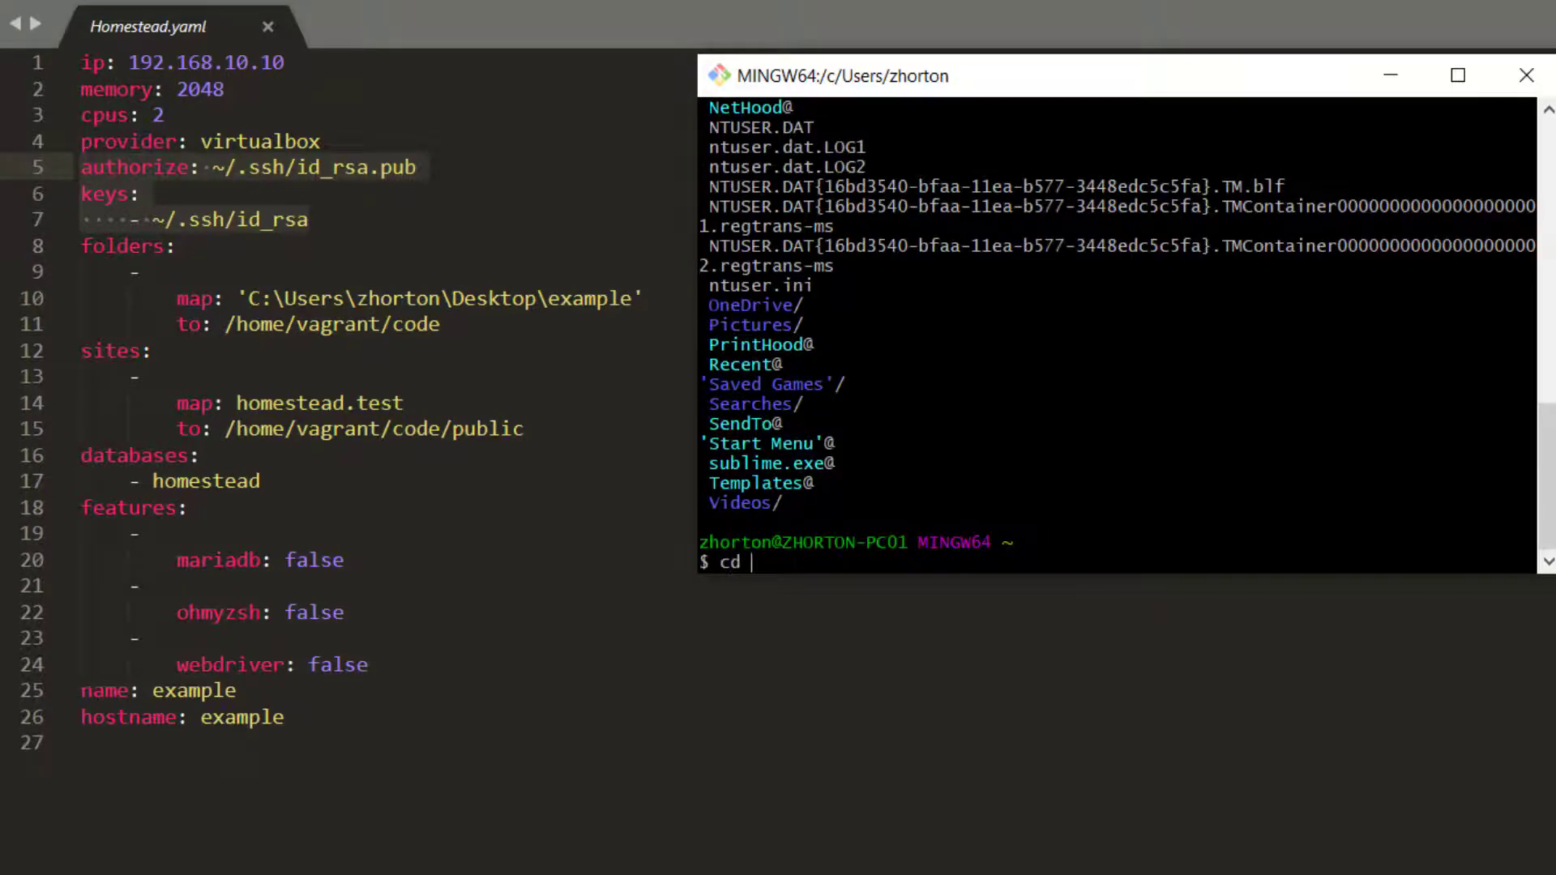
type(".ssh")
key("Return")
type("ls")
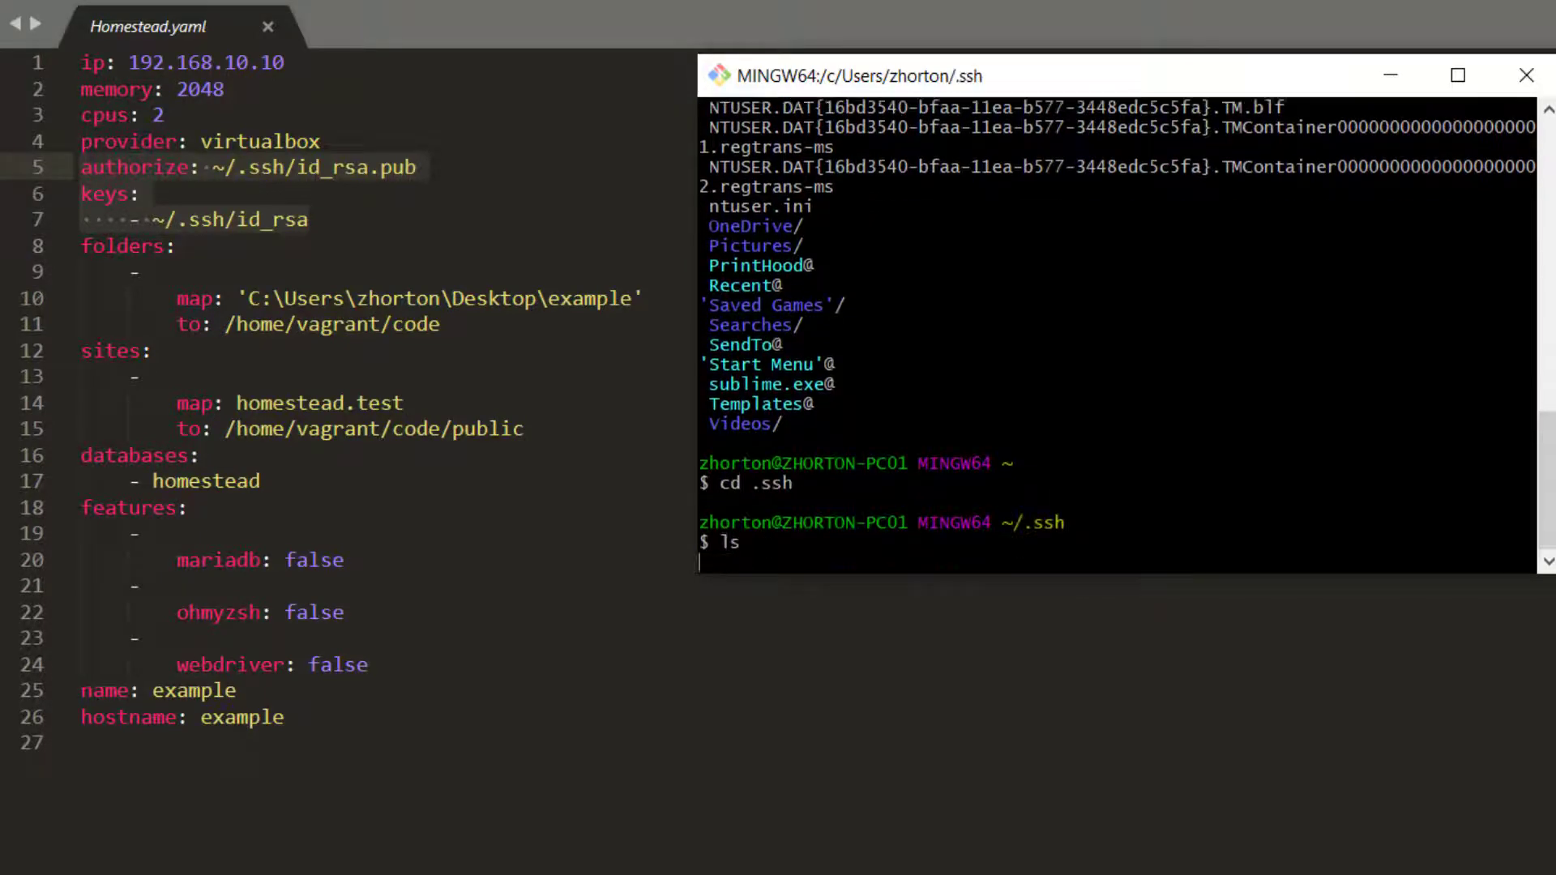
key("Return")
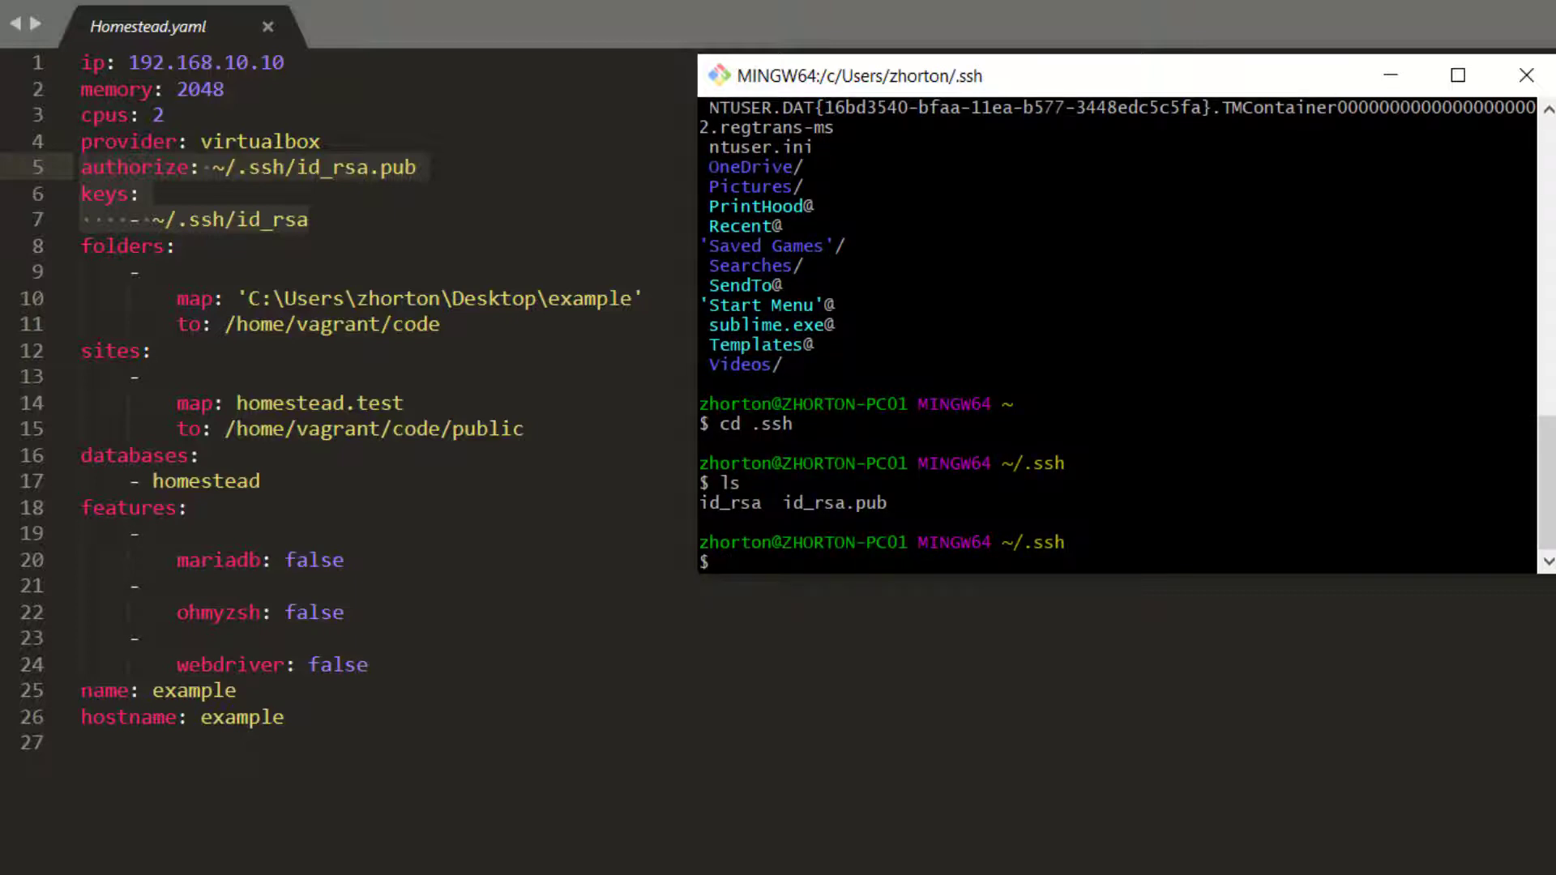
key("ctrl+d")
Start and reprovision the Homestead VM with vagrant up --provision
type("vagrant ")
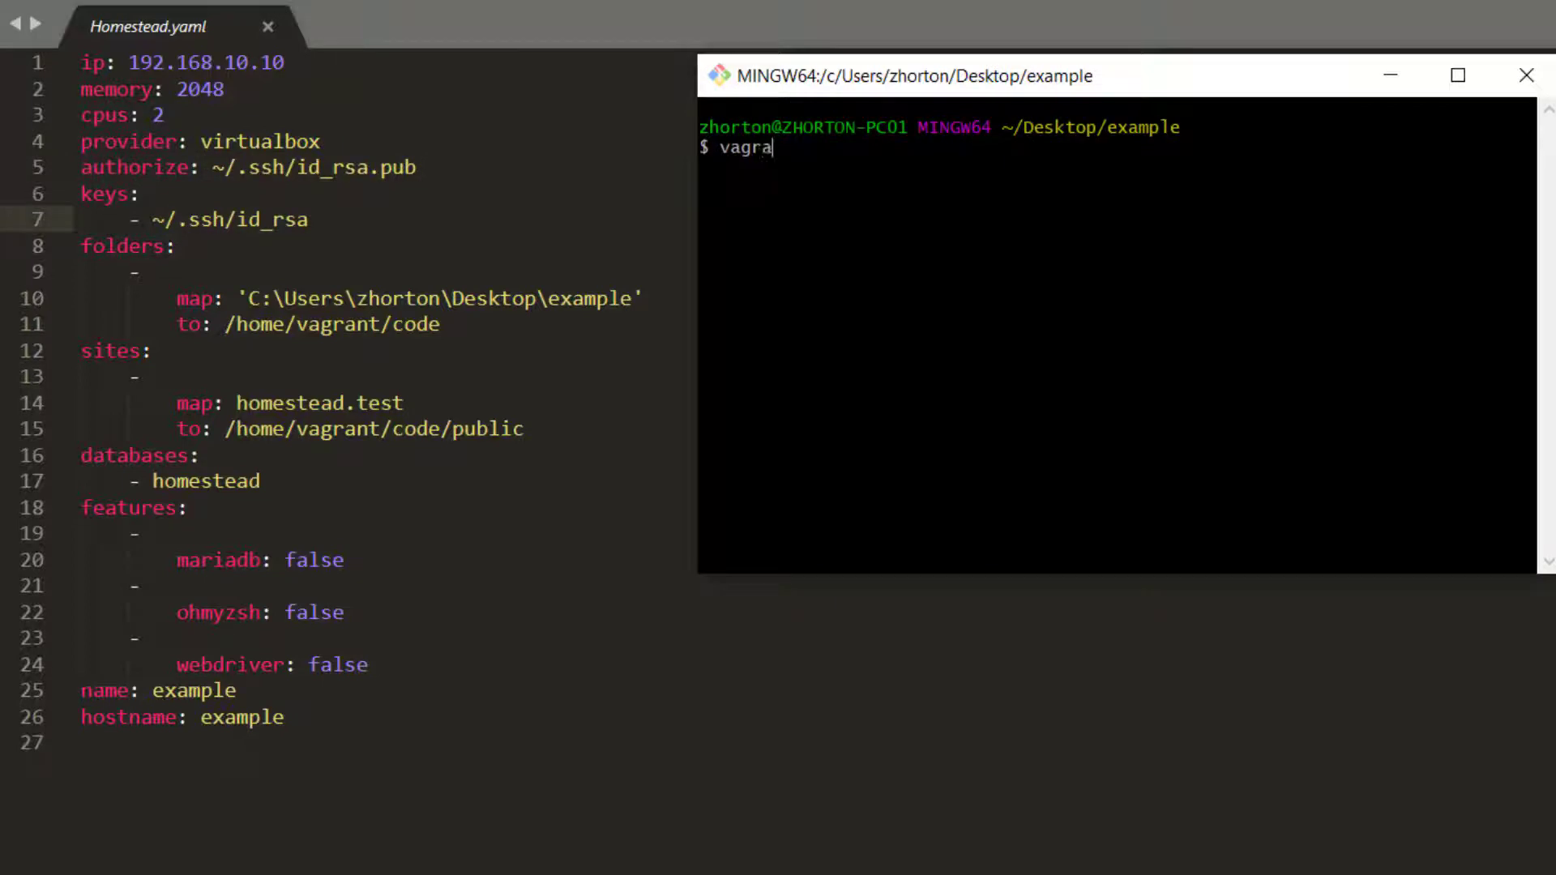
type("up --provision")
key("Return")
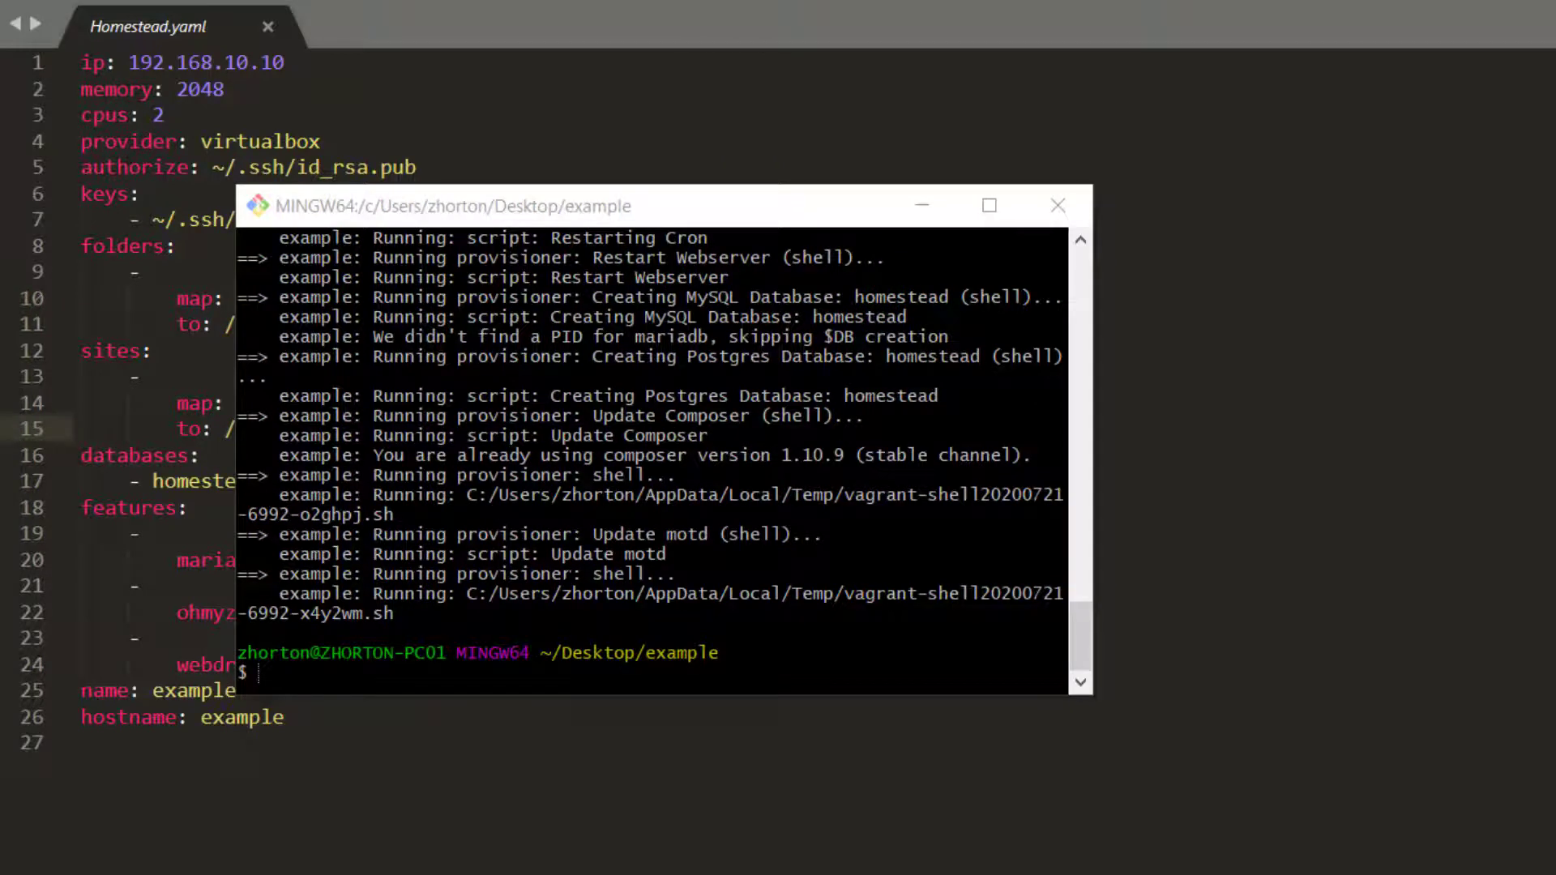
key("alt+Tab")
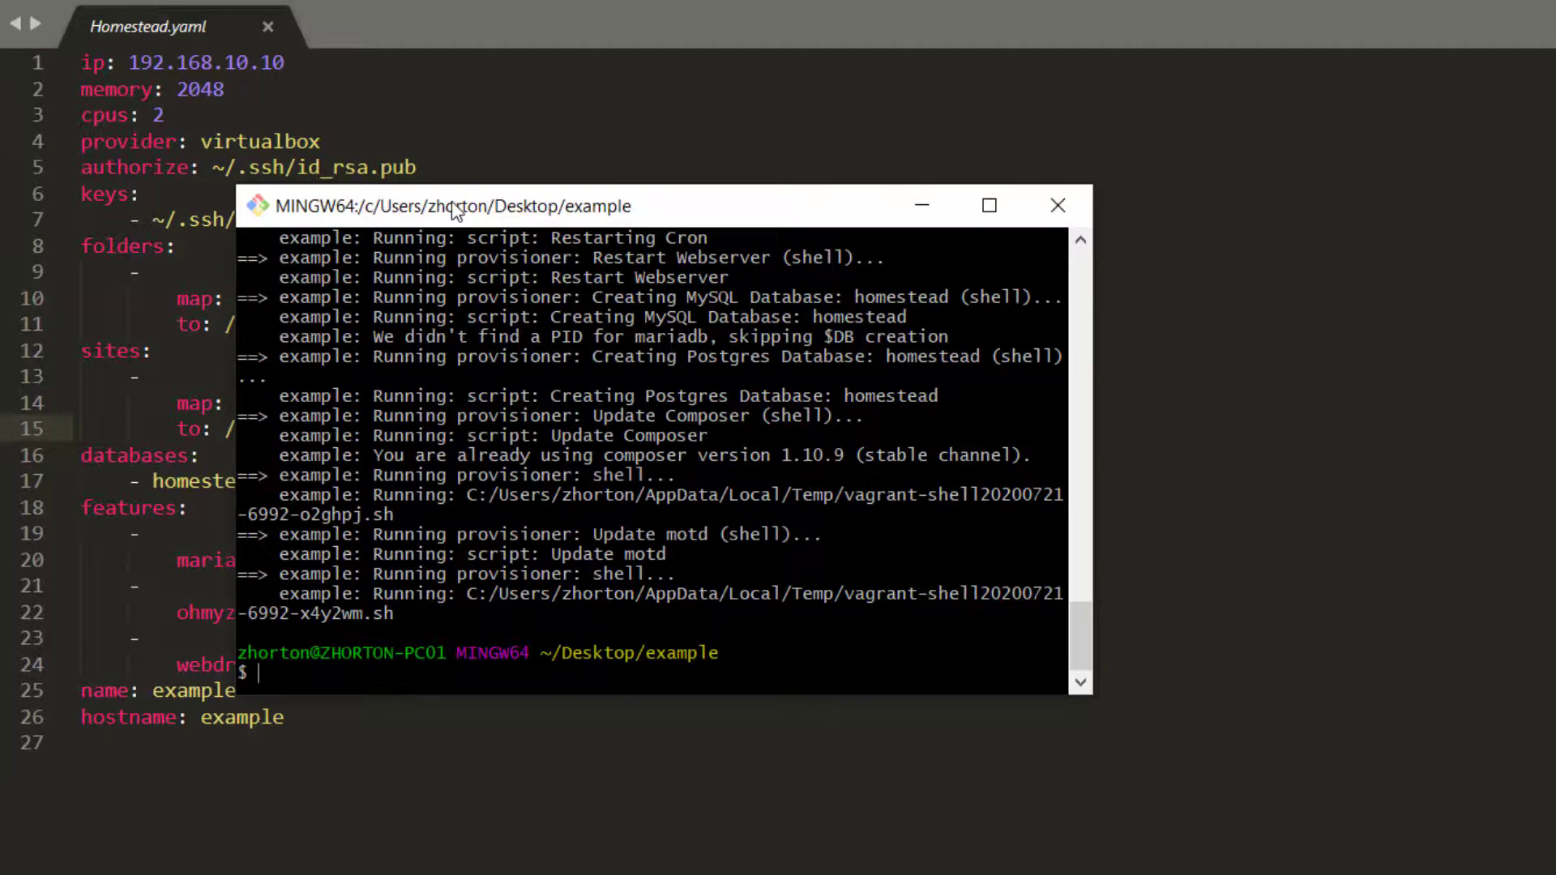
Move the terminal aside and select the homestead.test site name in Homestead.yaml
left_click_drag(456, 211, 967, 229)
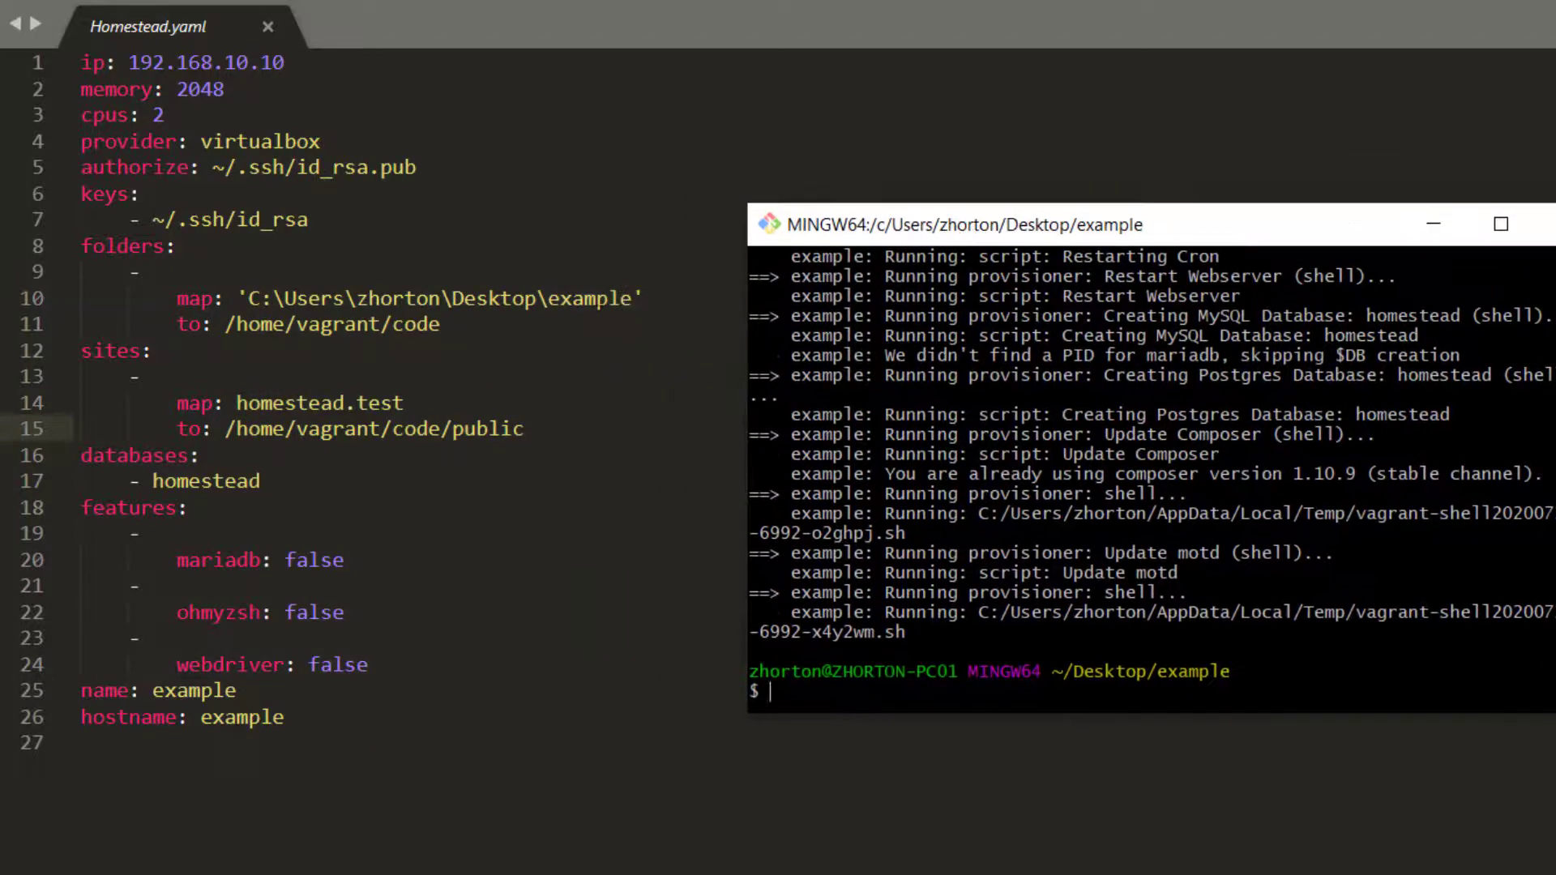
left_click(237, 403)
left_click_drag(237, 403, 404, 403)
mouse_move(403, 405)
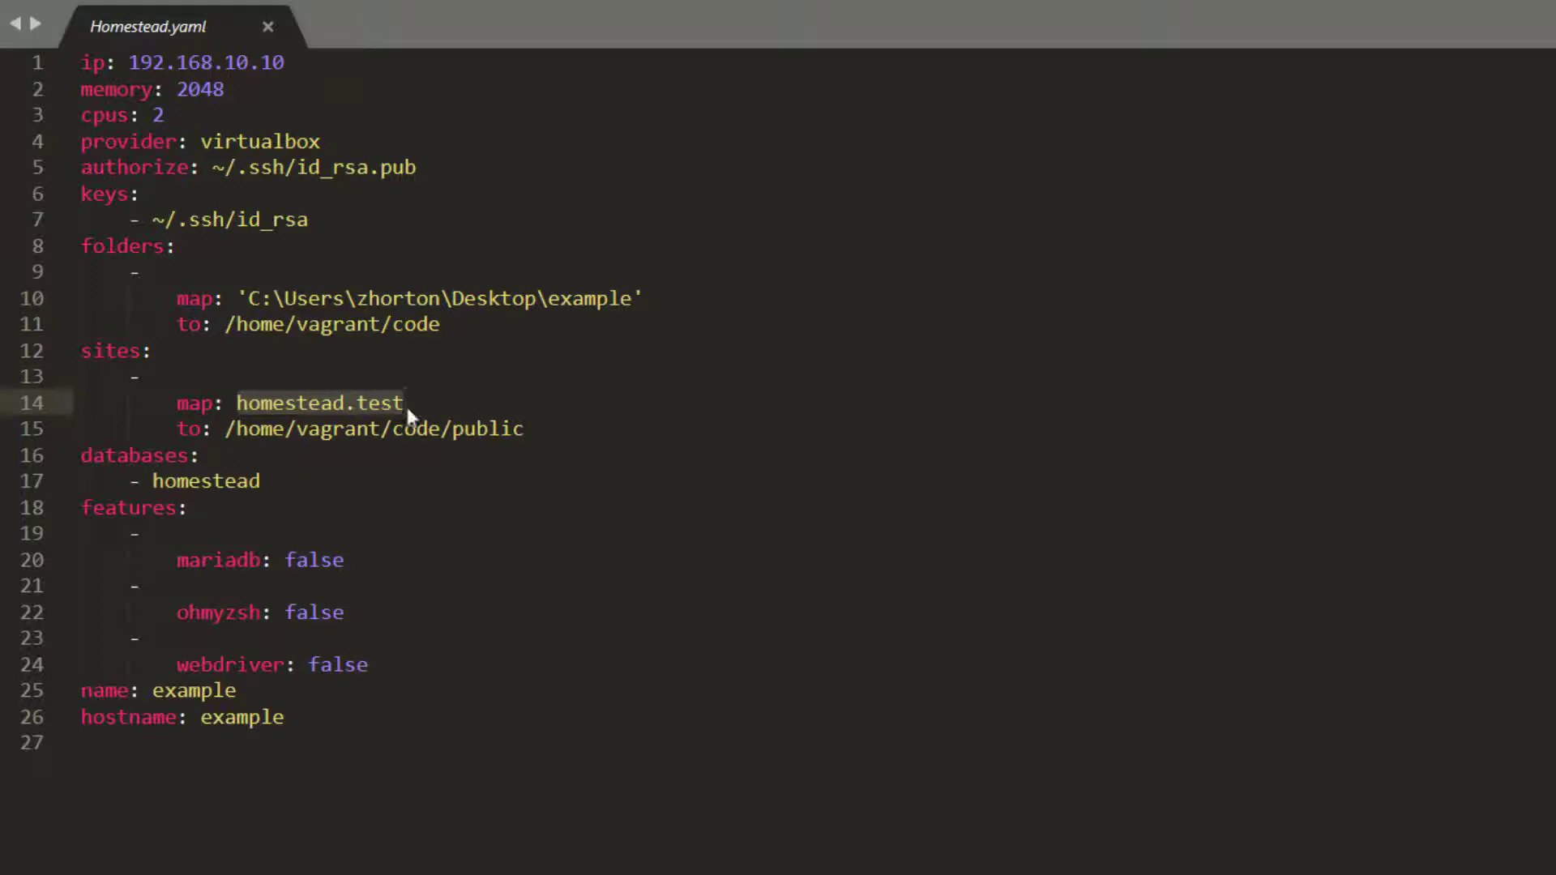
Locate c:\Windows\System32\Drivers\etc\hosts through Windows Search and open it with Notepad
left_click(521, 544)
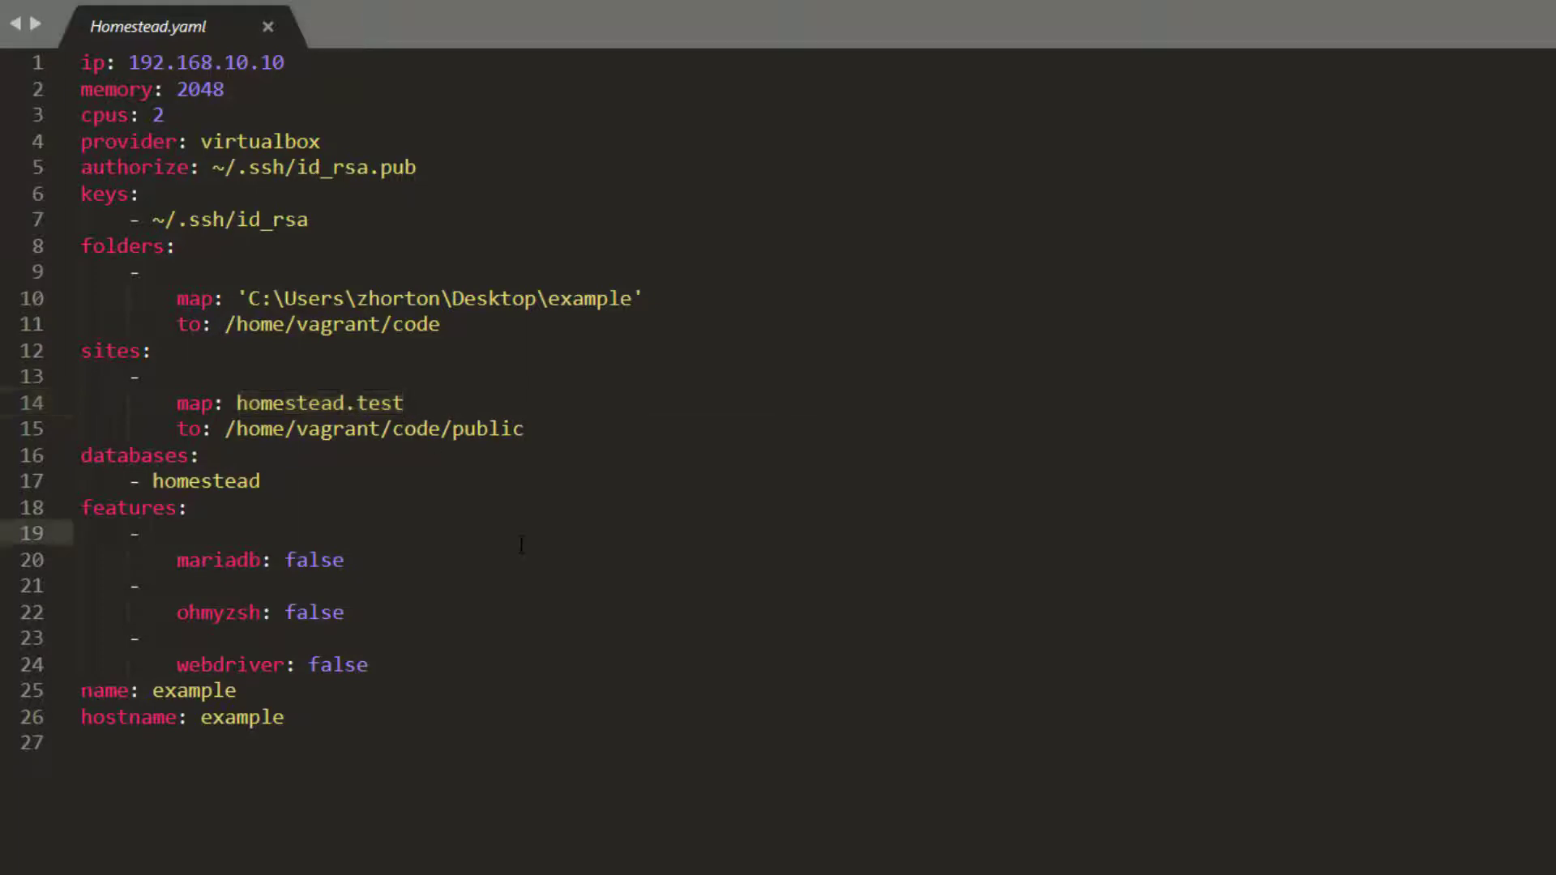
left_click(243, 846)
right_click(410, 849)
type("c:\\Windows\\System32\\Drivers\\etc\\hosts")
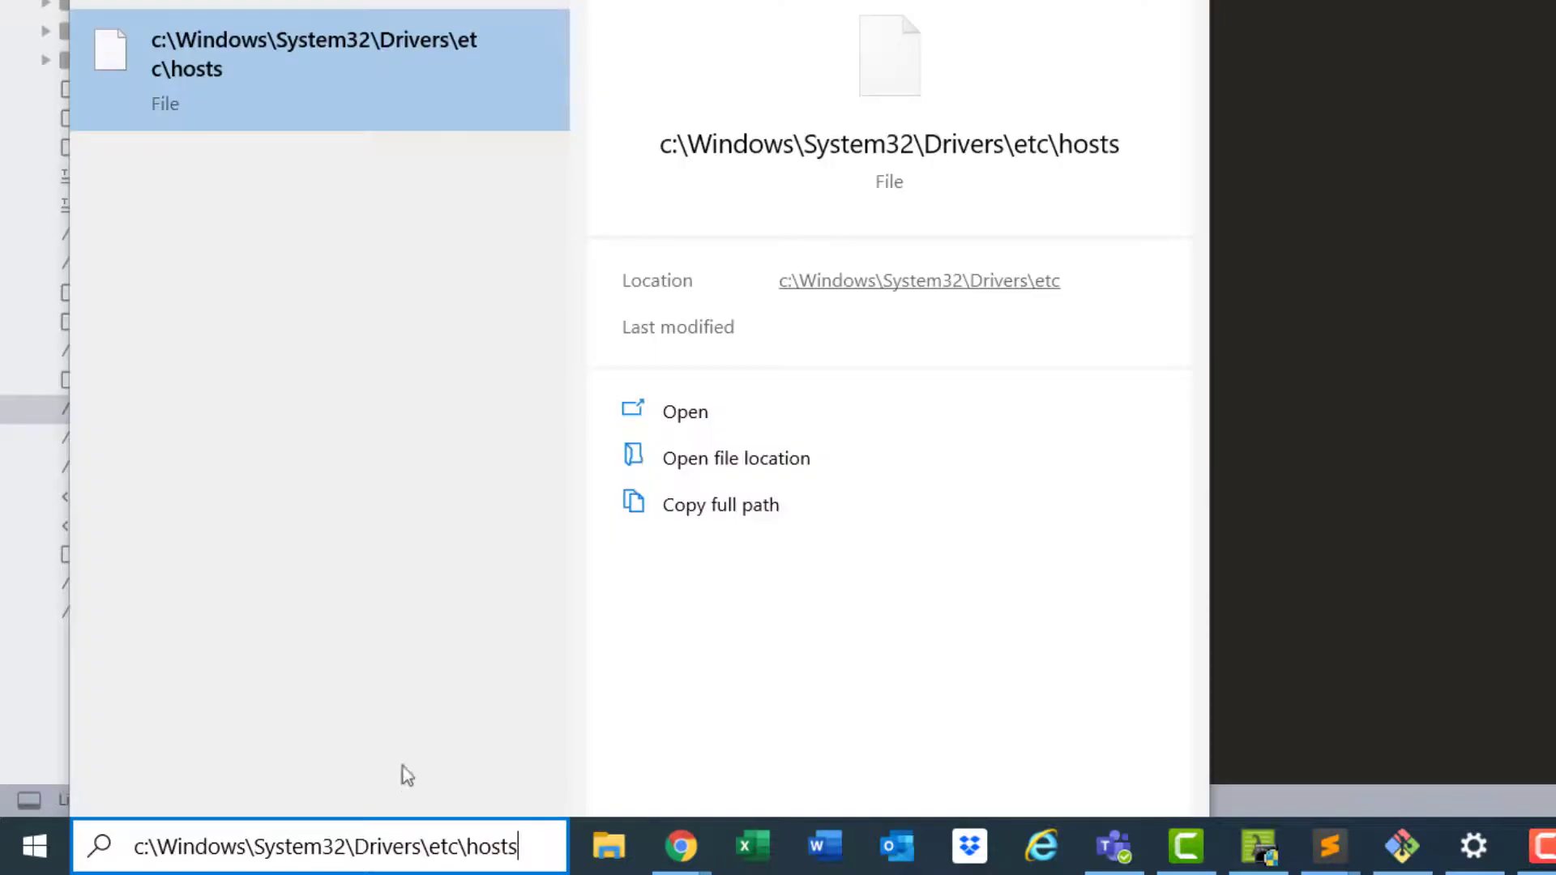
right_click(315, 73)
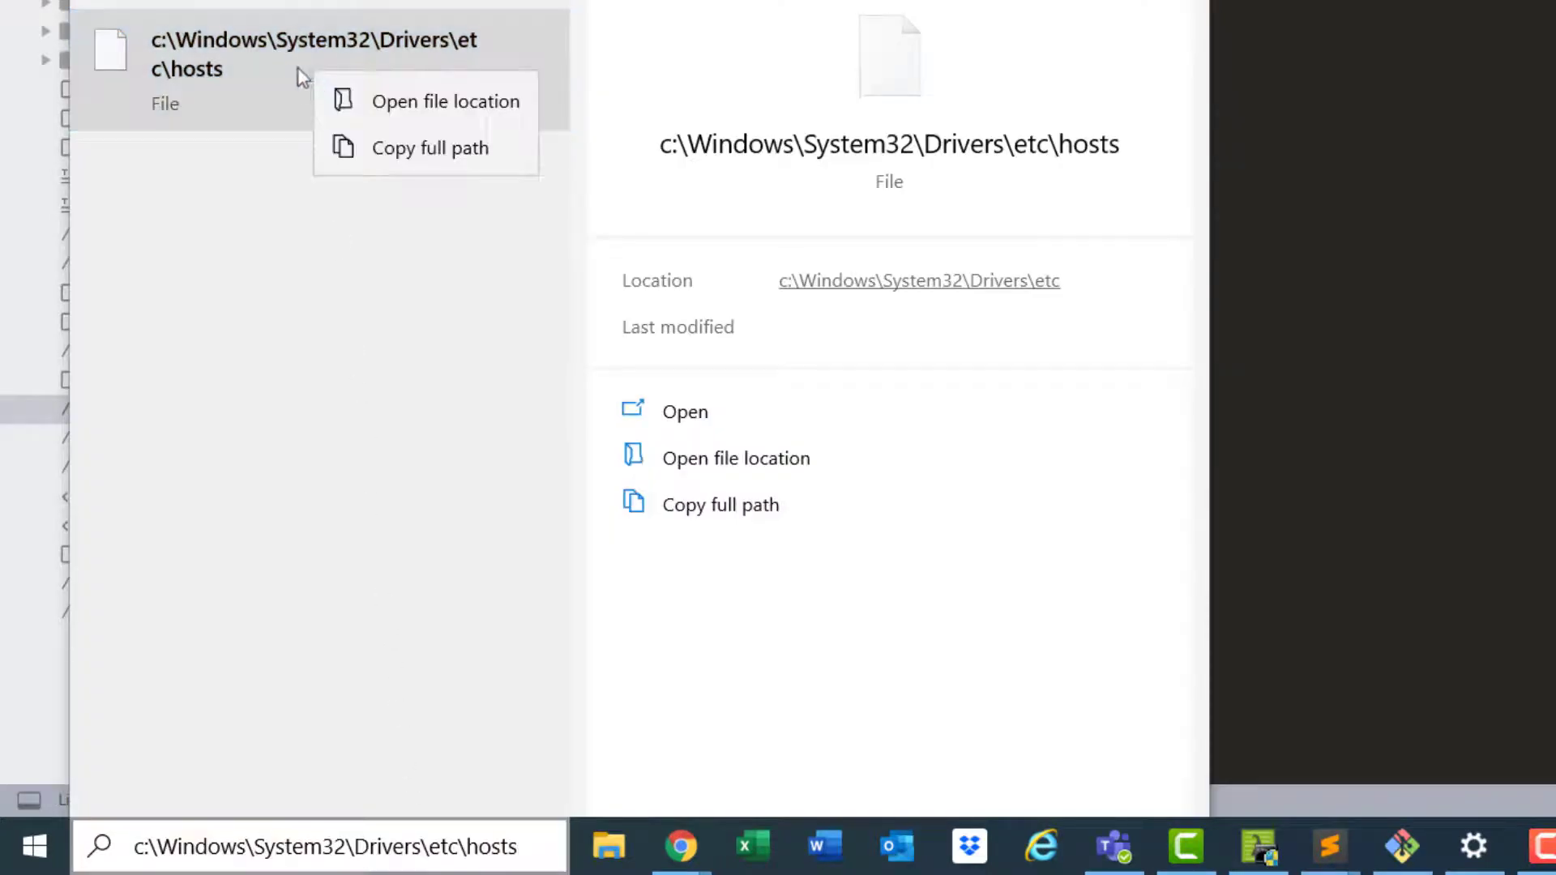
left_click(279, 65)
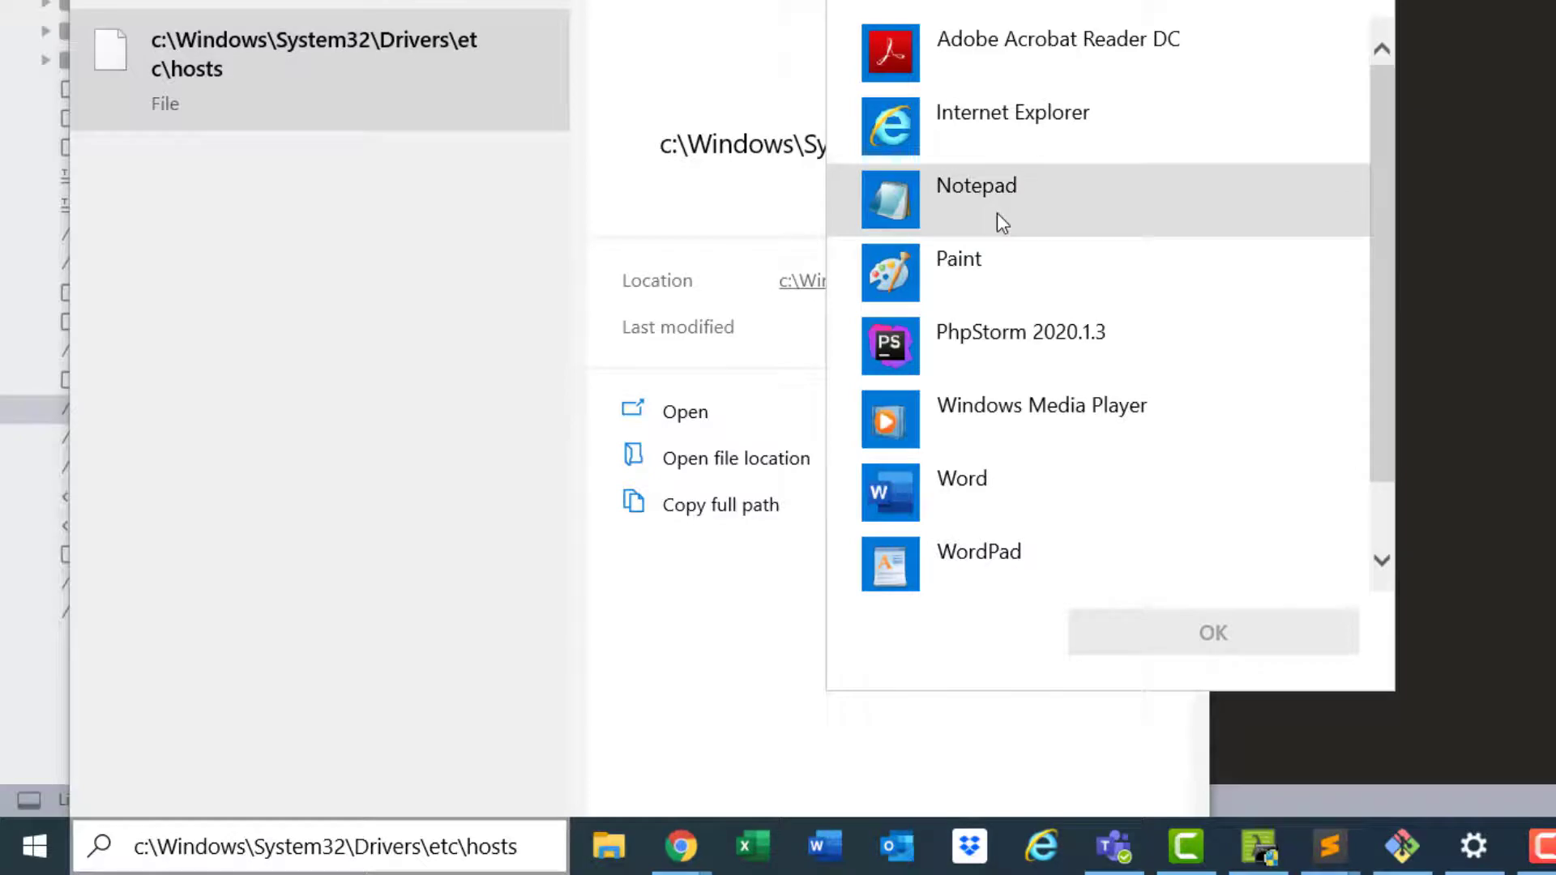
left_click(1002, 223)
left_click(1234, 630)
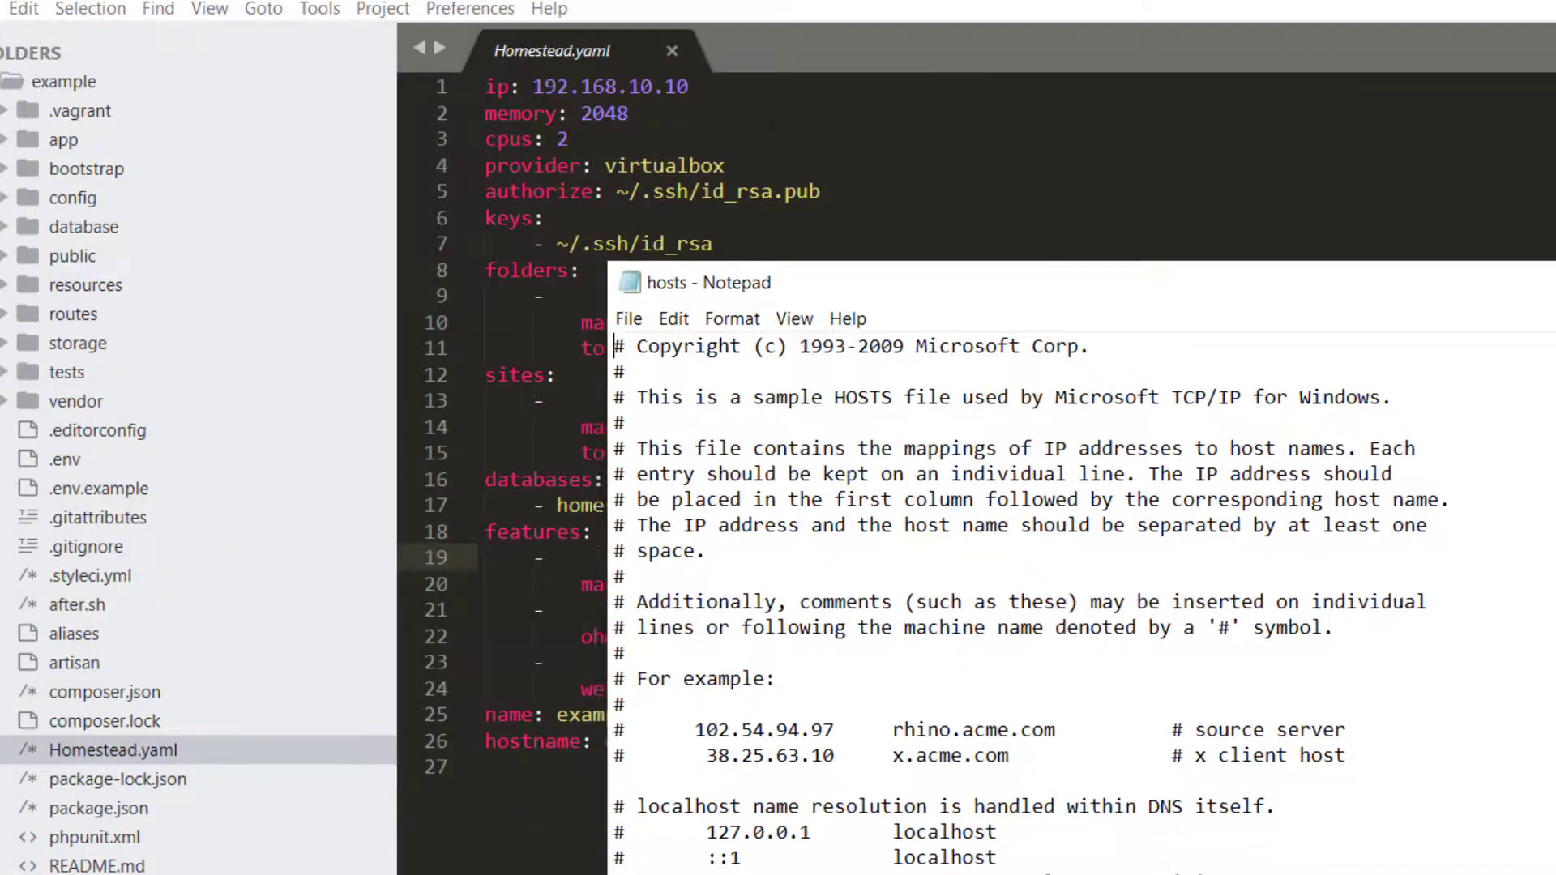
Copy the IP 192.168.10.10 from Homestead.yaml onto the last line of the hosts file
key("alt+F4")
left_click_drag(569, 86, 532, 86)
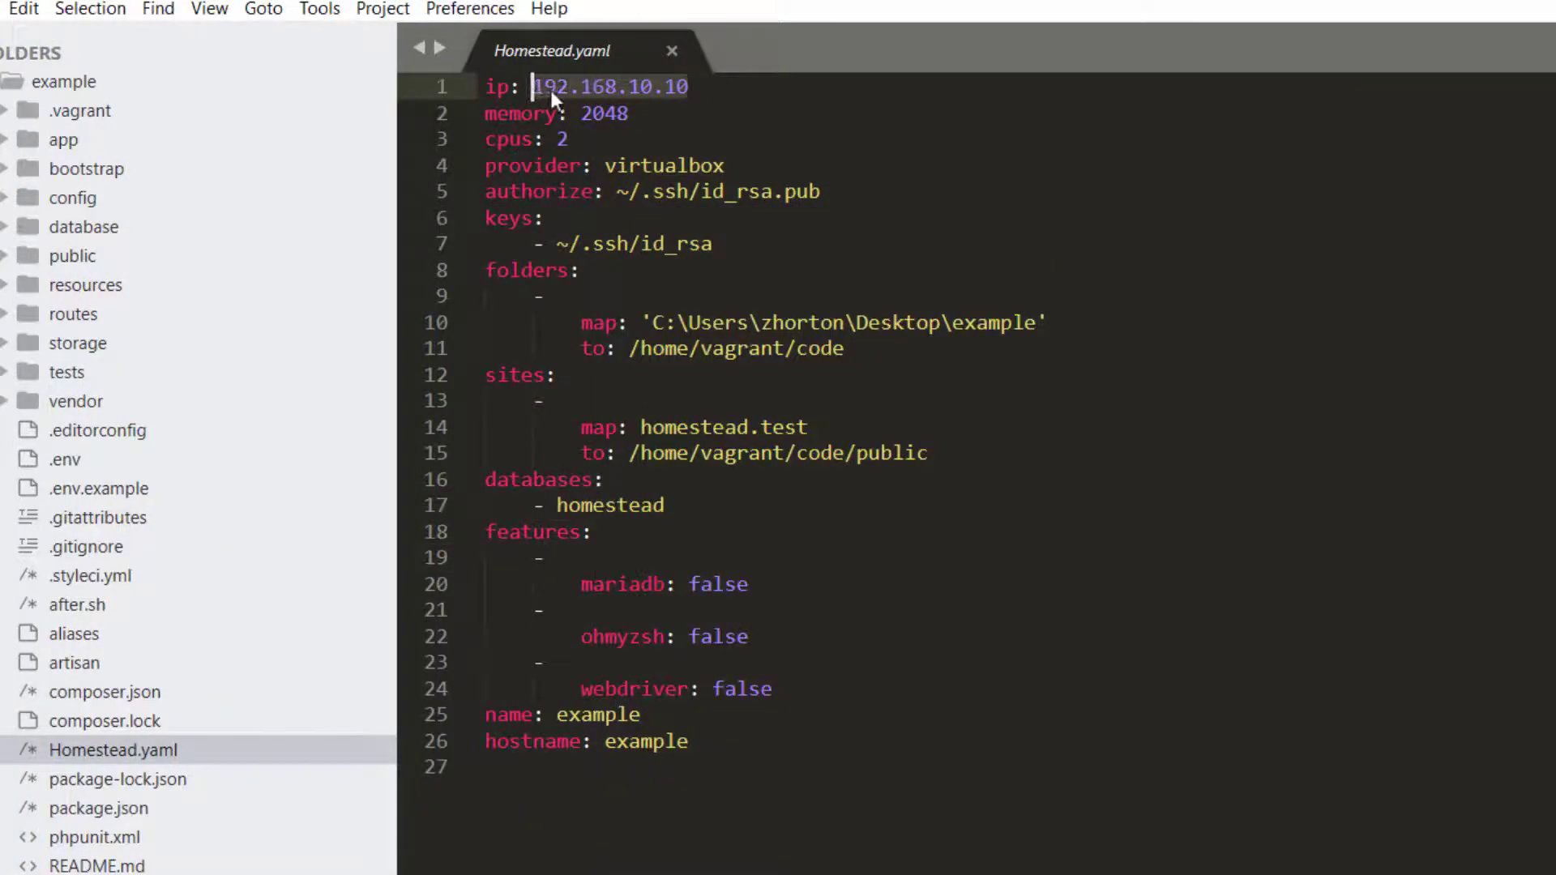
right_click(551, 90)
left_click(590, 165)
key("alt+Tab")
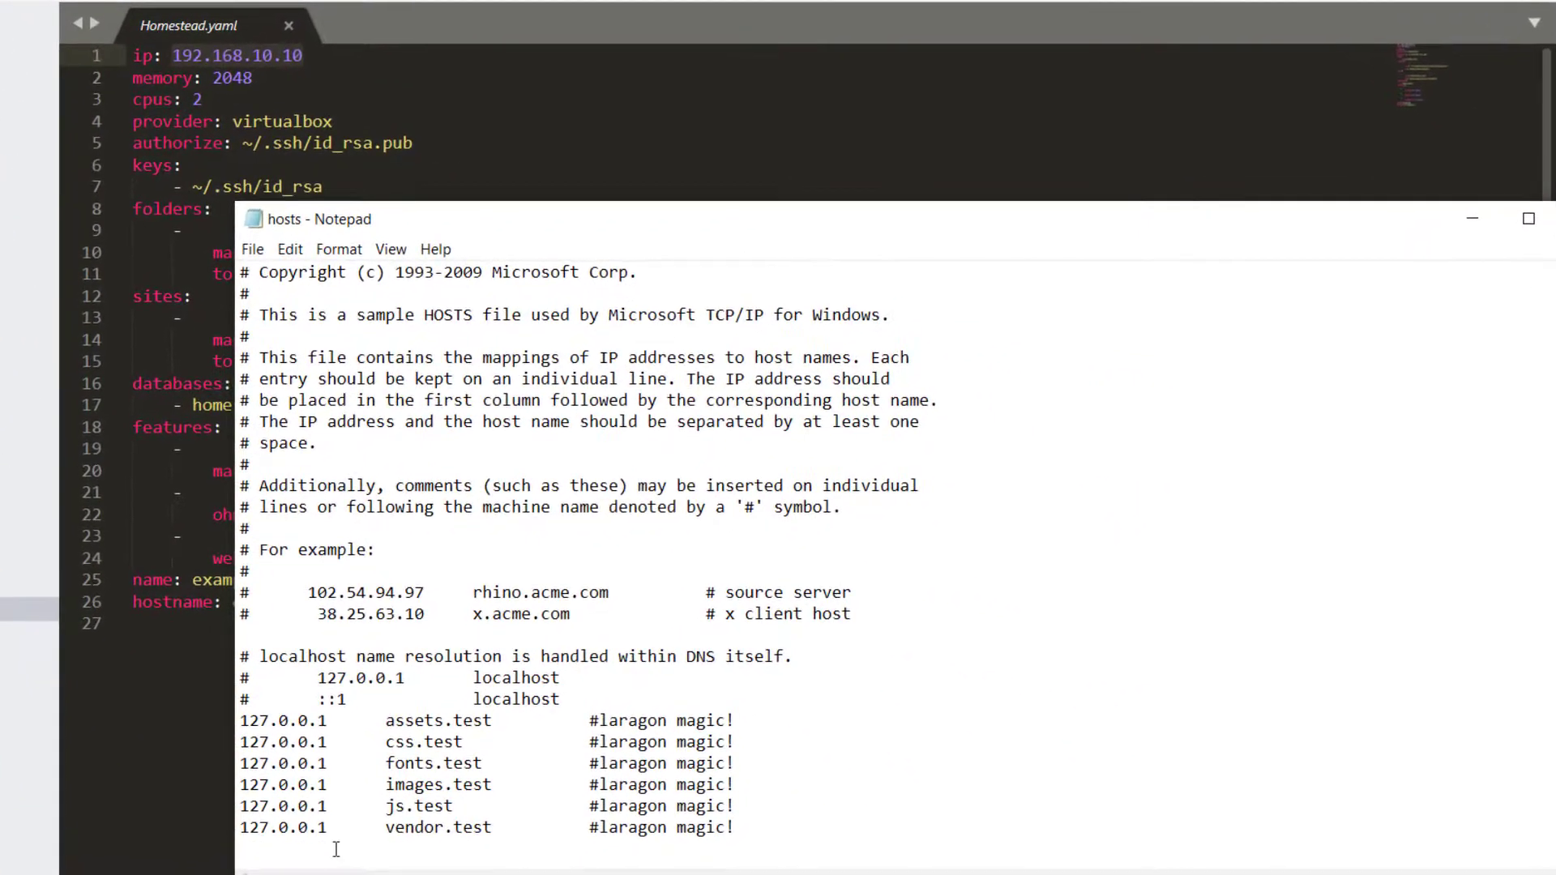
key("ctrl+v")
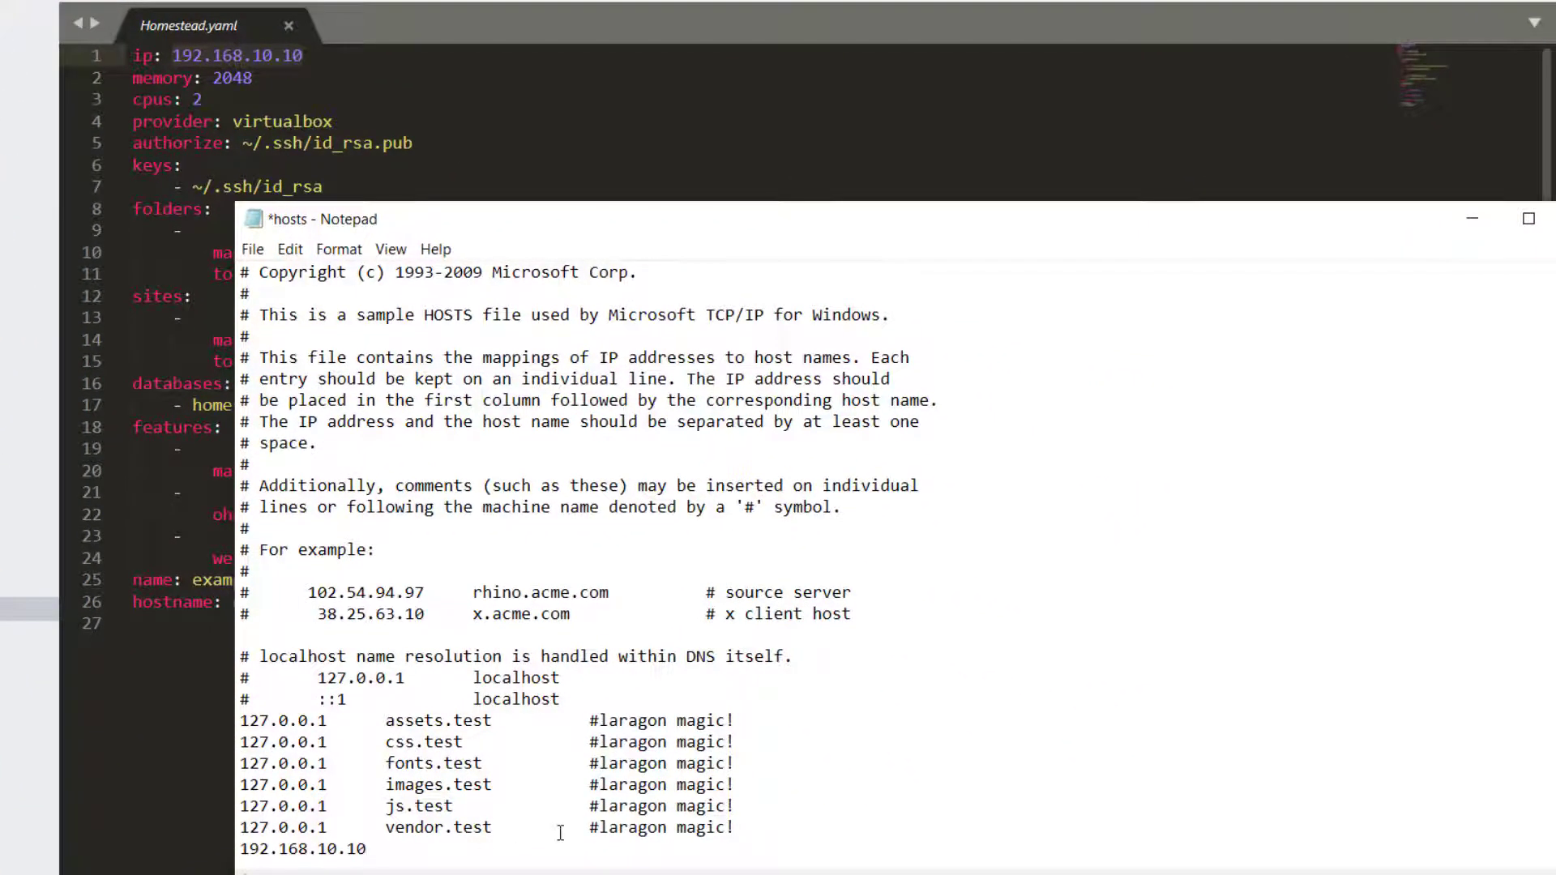
Copy homestead.test from Homestead.yaml and paste it after the IP in hosts
key("alt+Tab")
left_click(294, 142)
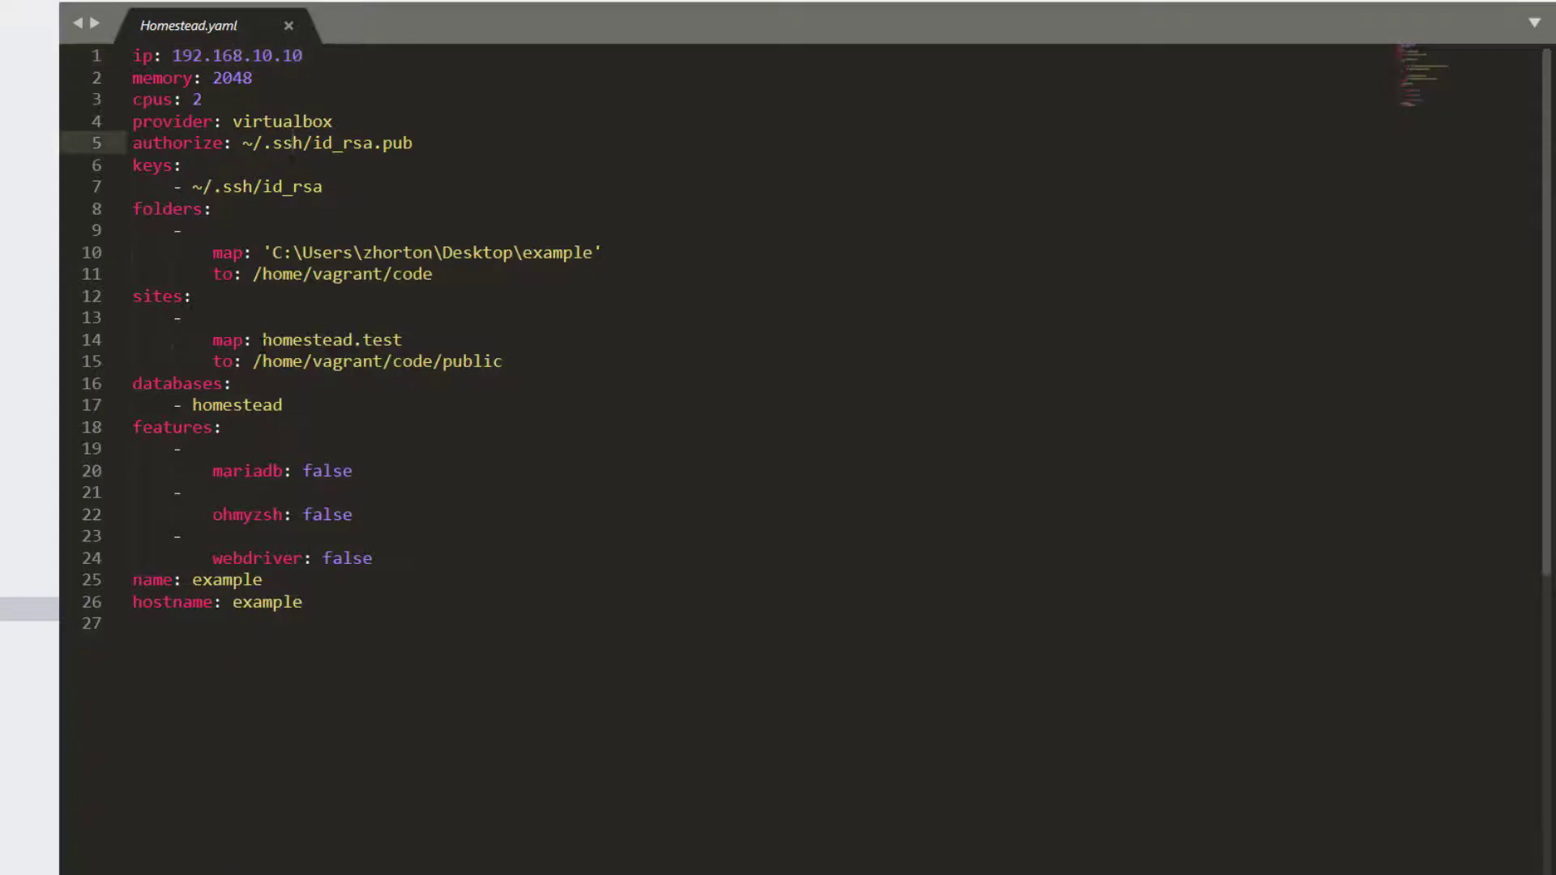
left_click_drag(263, 340, 403, 339)
right_click(375, 336)
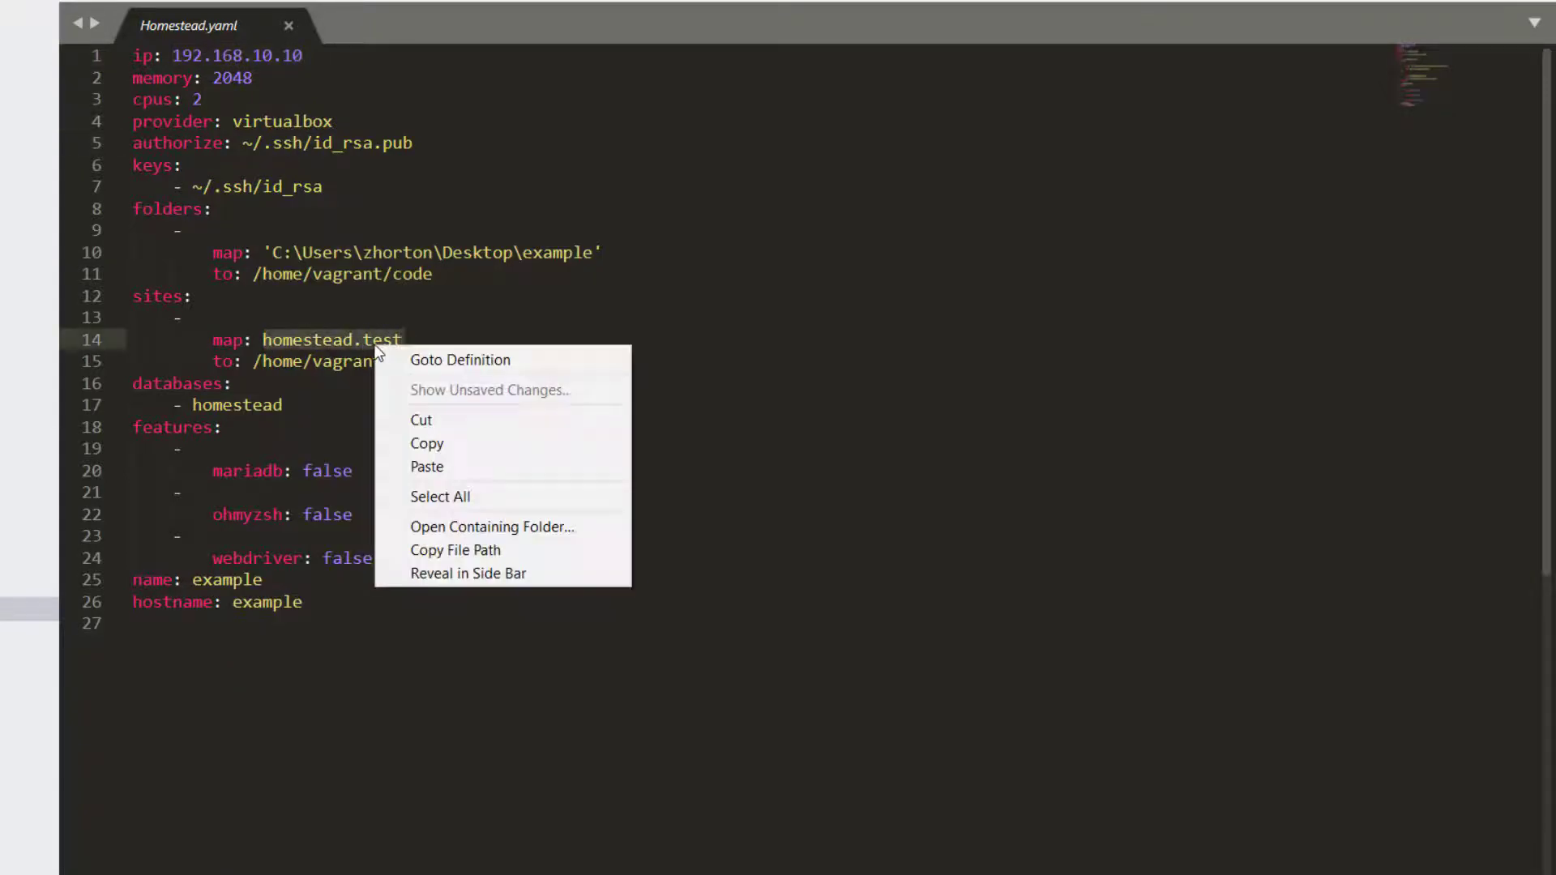
left_click(454, 447)
key("alt+Tab")
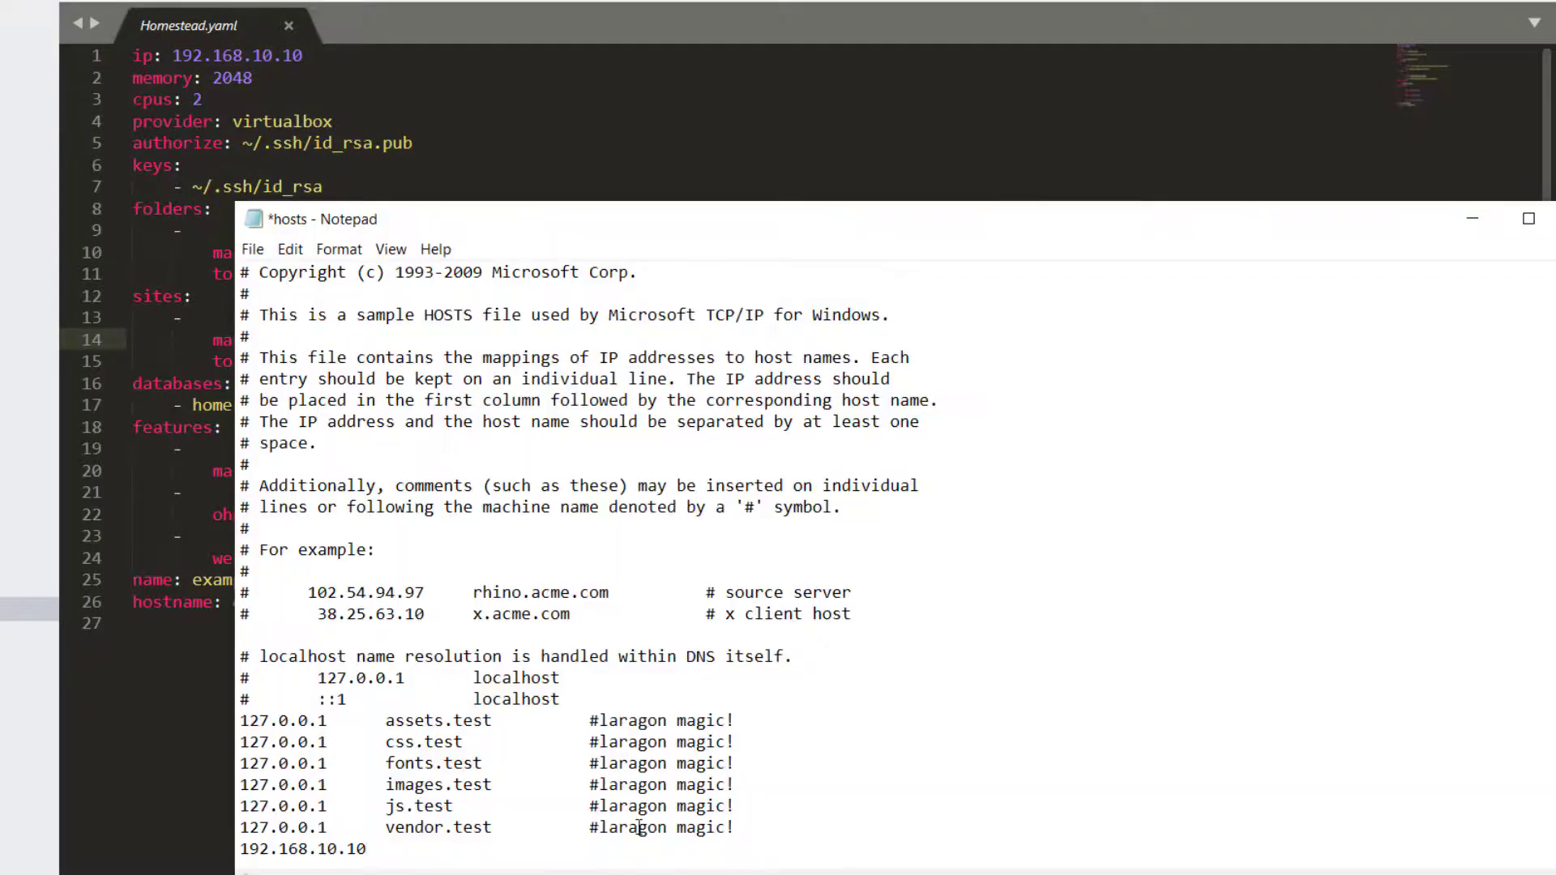
key("ctrl+v")
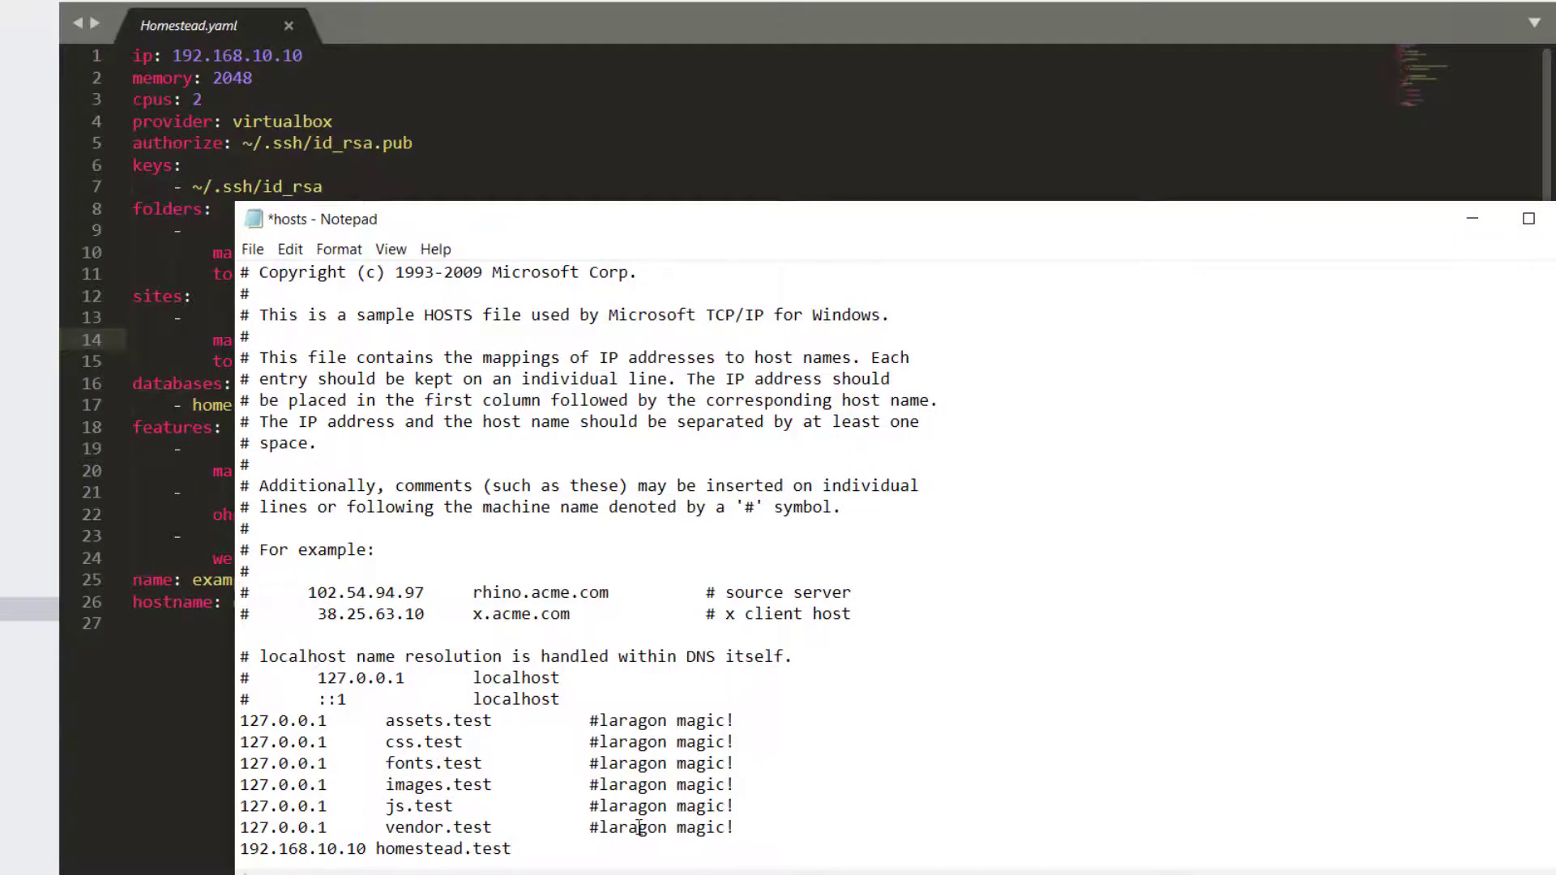
Save the hosts file and minimize Notepad
key("ctrl+s")
left_click(252, 249)
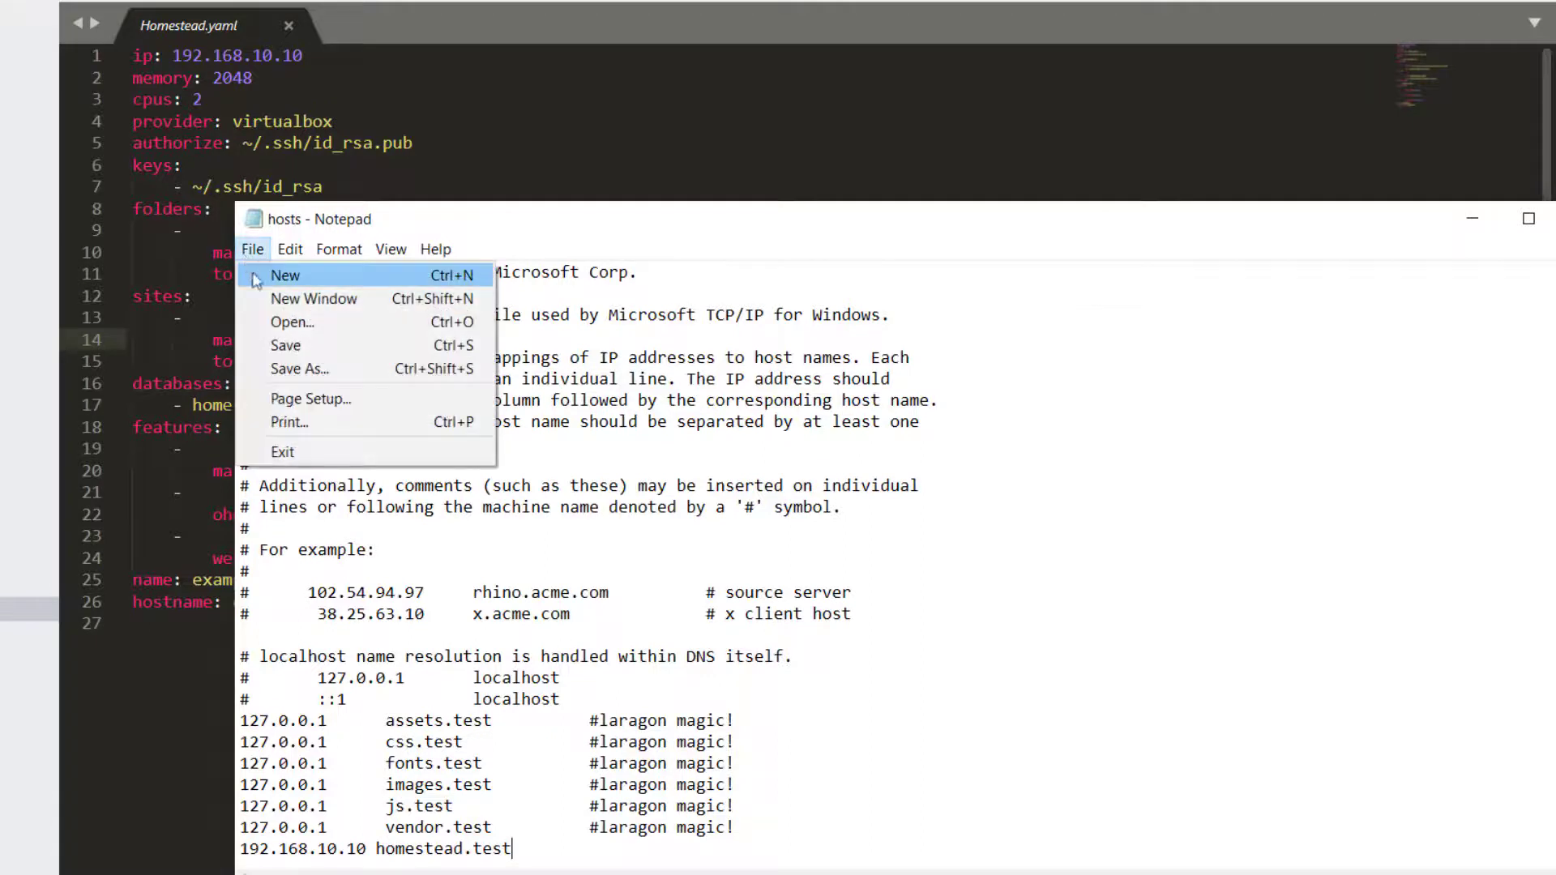
left_click(286, 346)
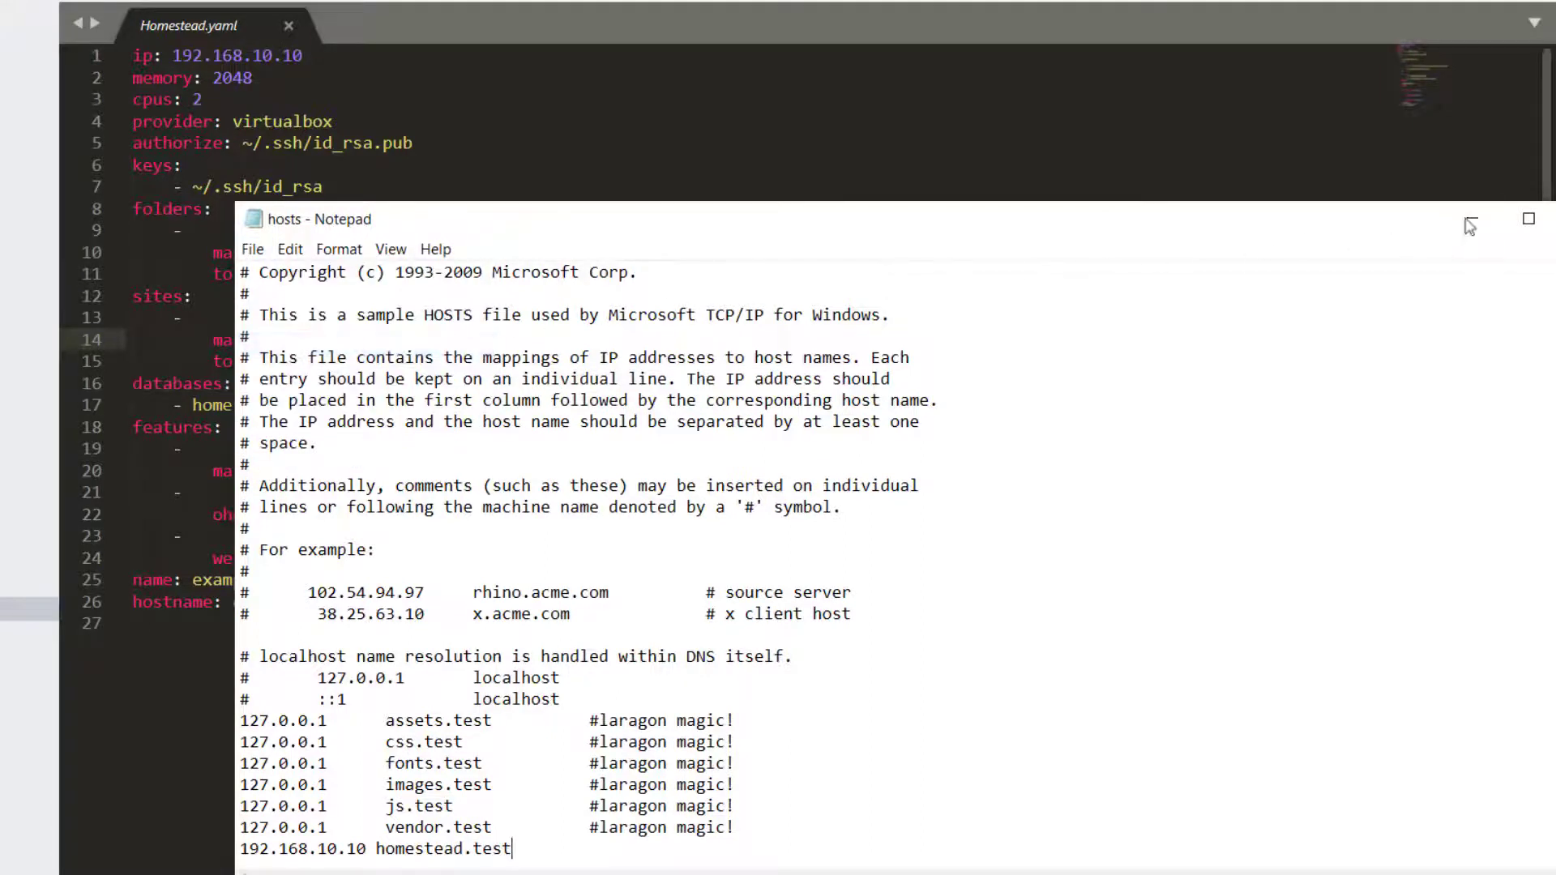
left_click(1470, 225)
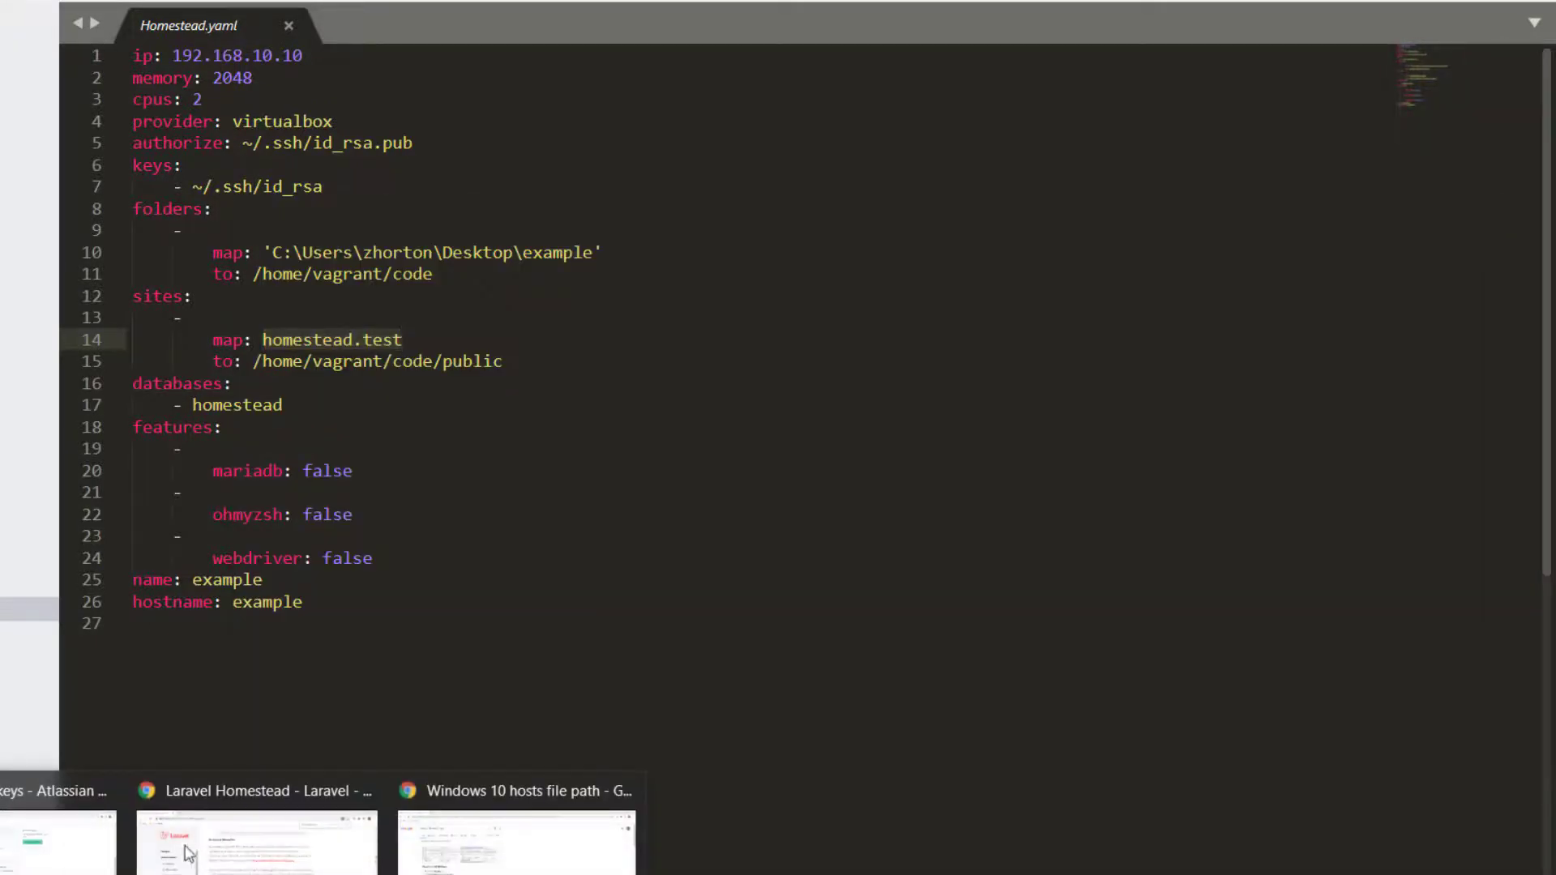
left_click(188, 852)
left_click(615, 39)
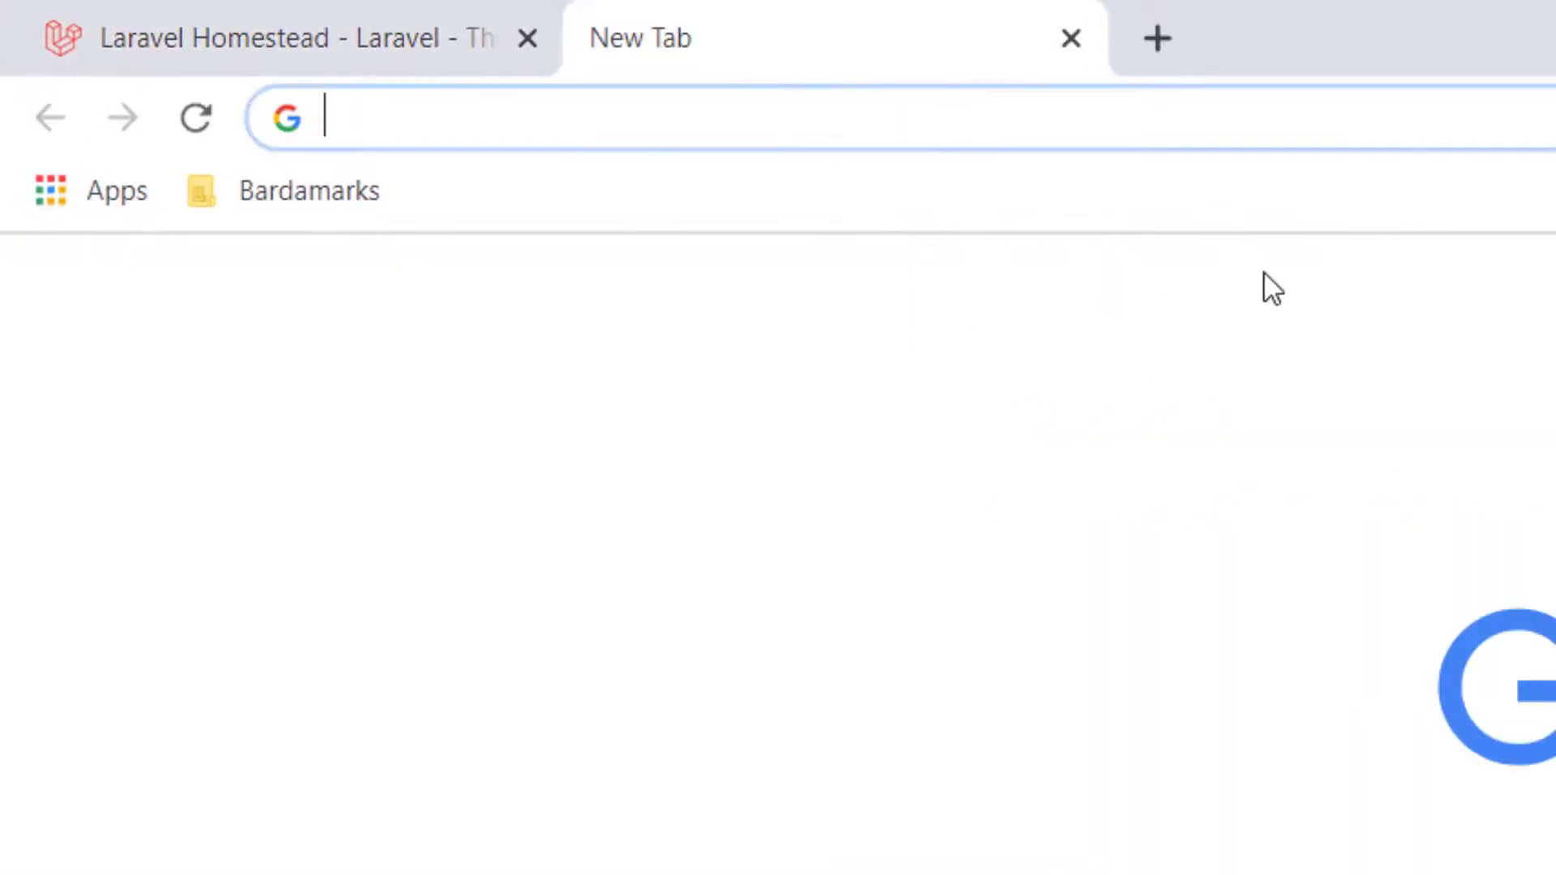
type("http://homes")
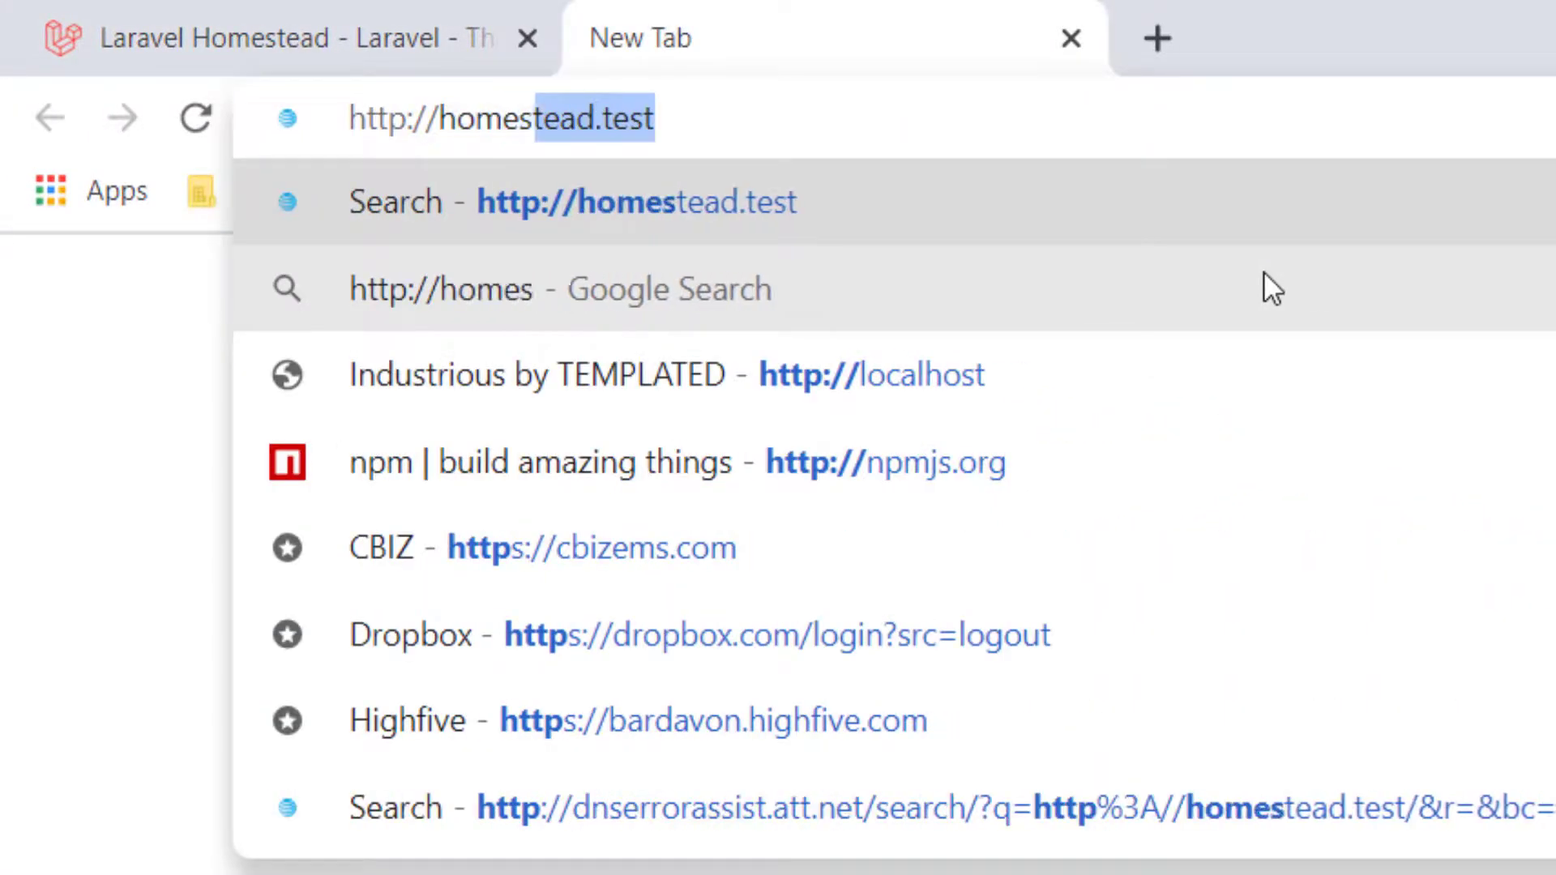
type("tead.test")
key("Return")
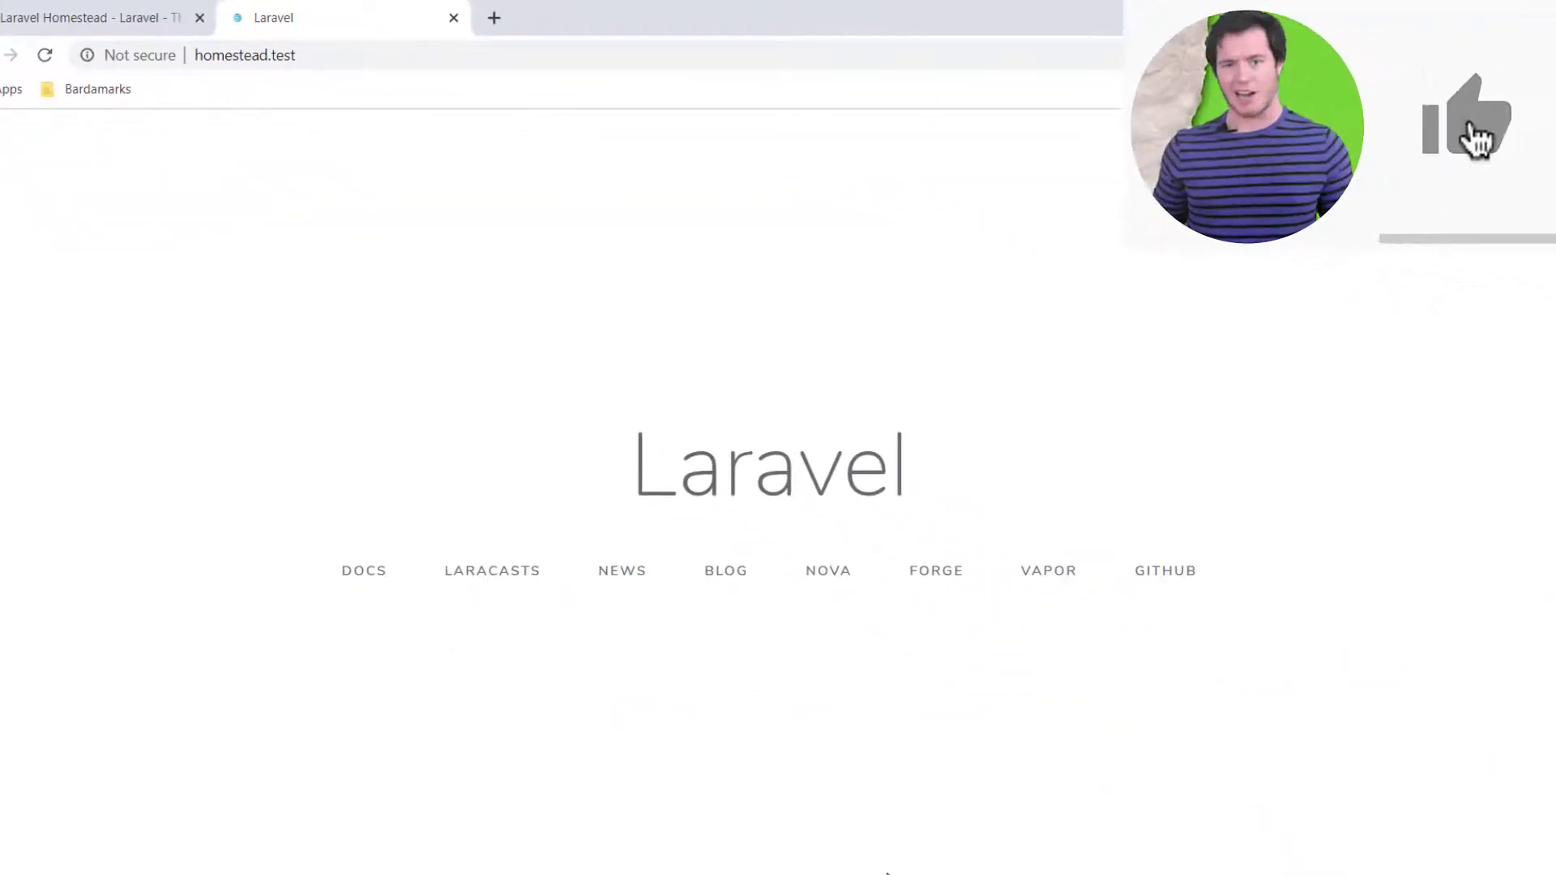
In Git Bash, connect to the VM with vagrant ssh and clear the vagrant@example prompt
mouse_move(886, 873)
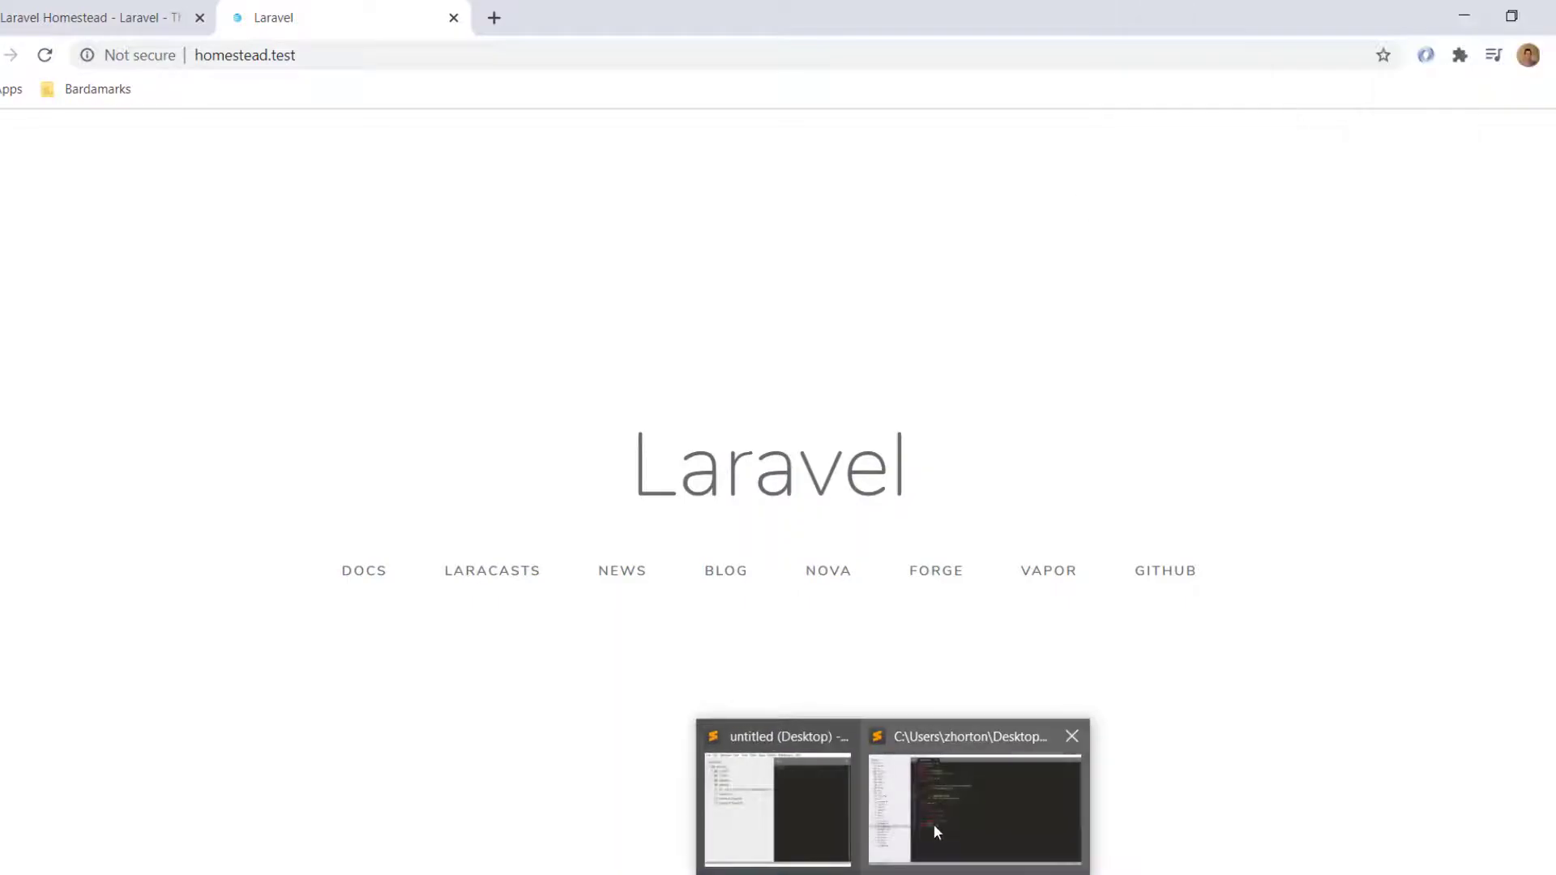
left_click(932, 823)
key("alt+Tab")
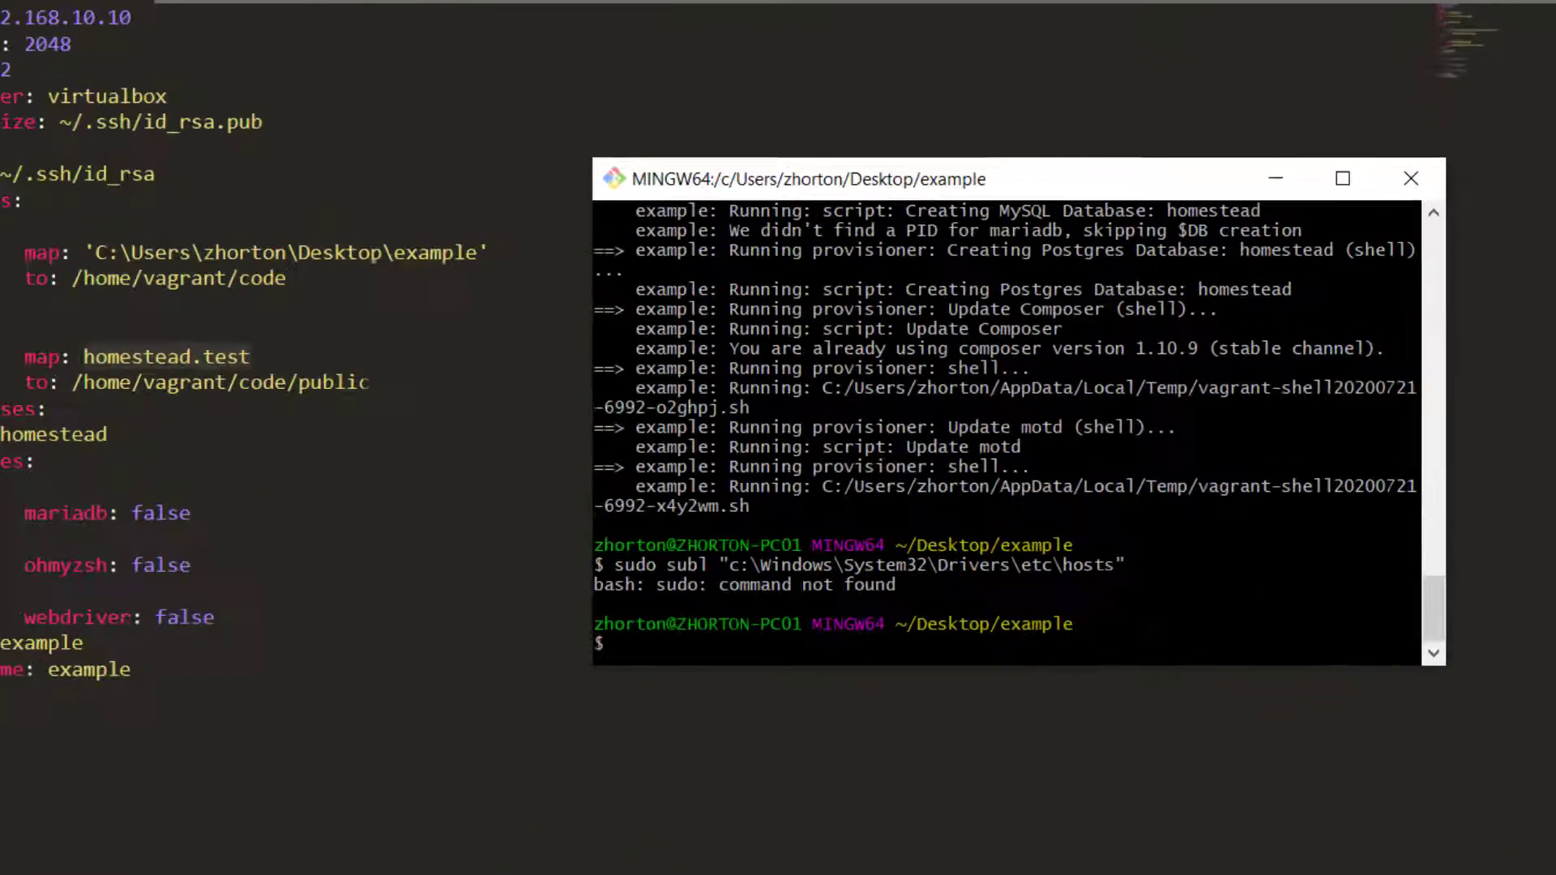
type("clear")
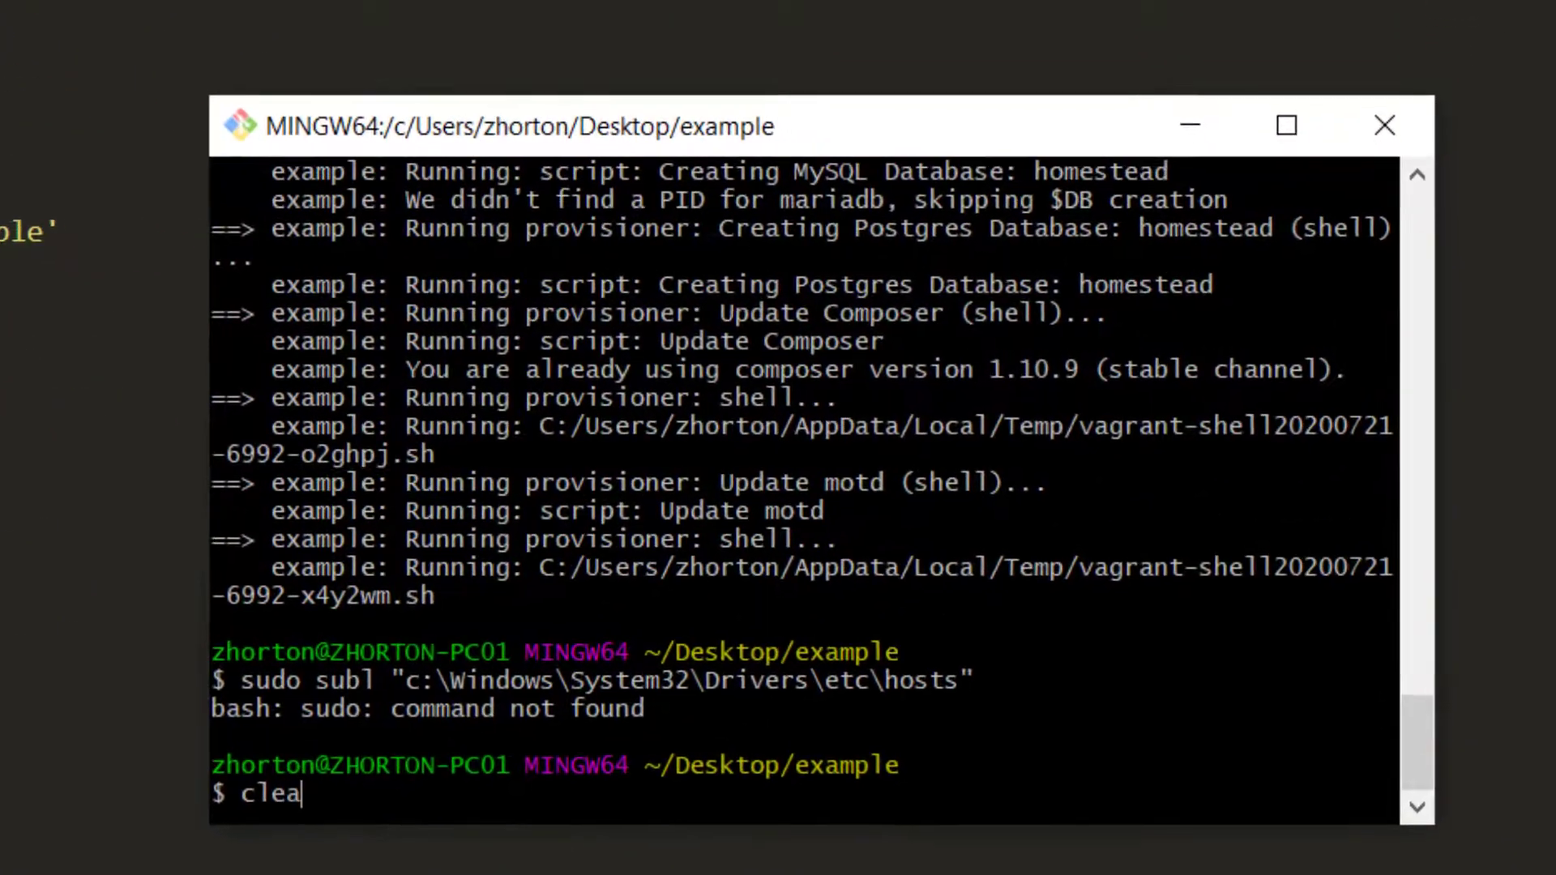
key("Return")
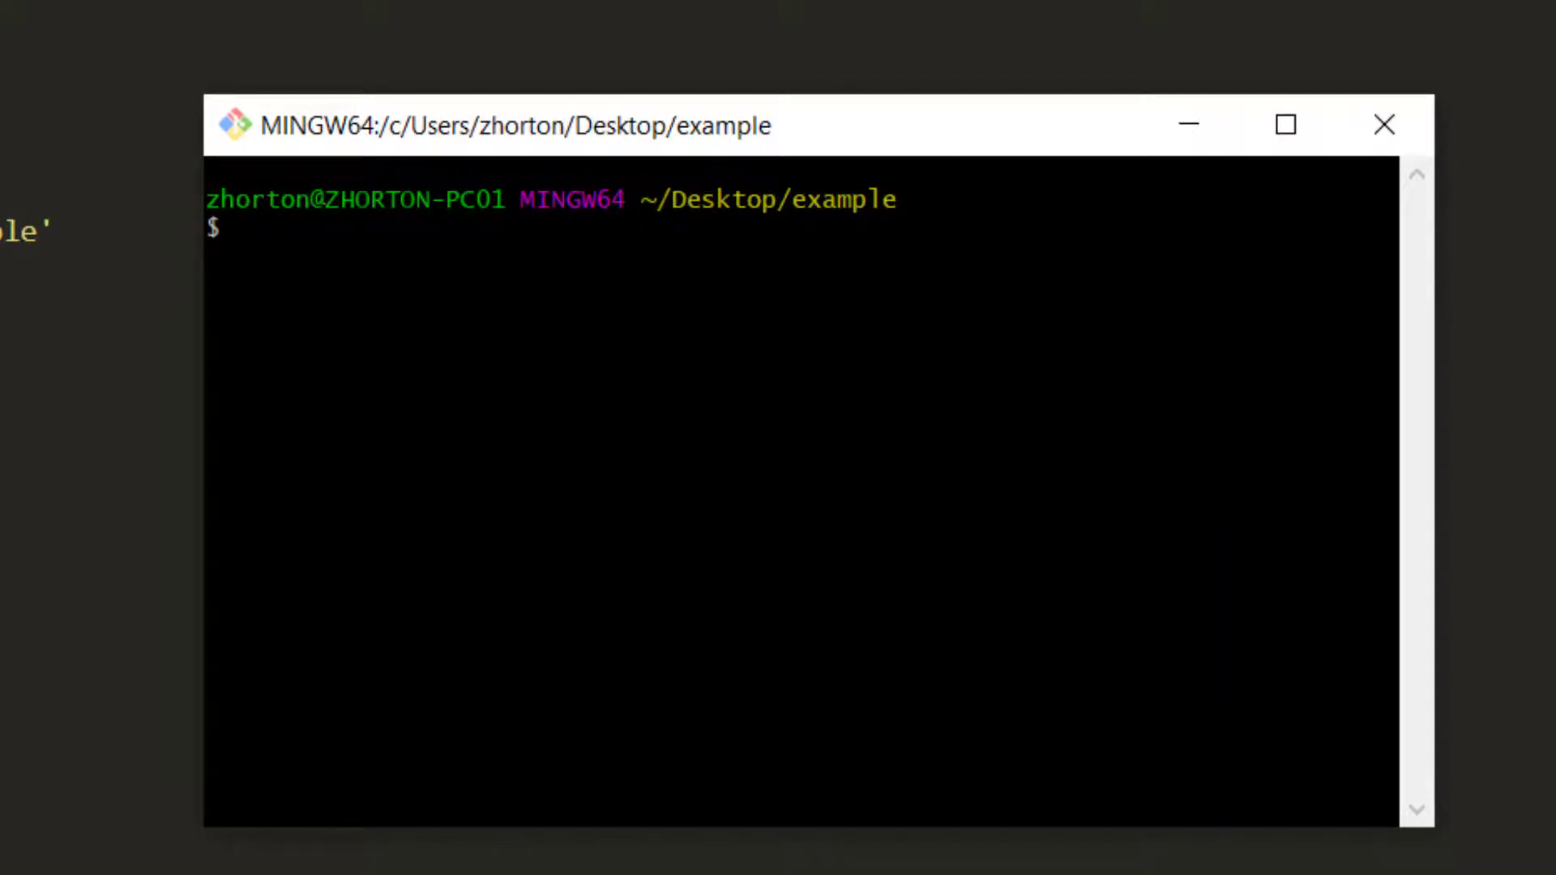
type("vagrant ssh")
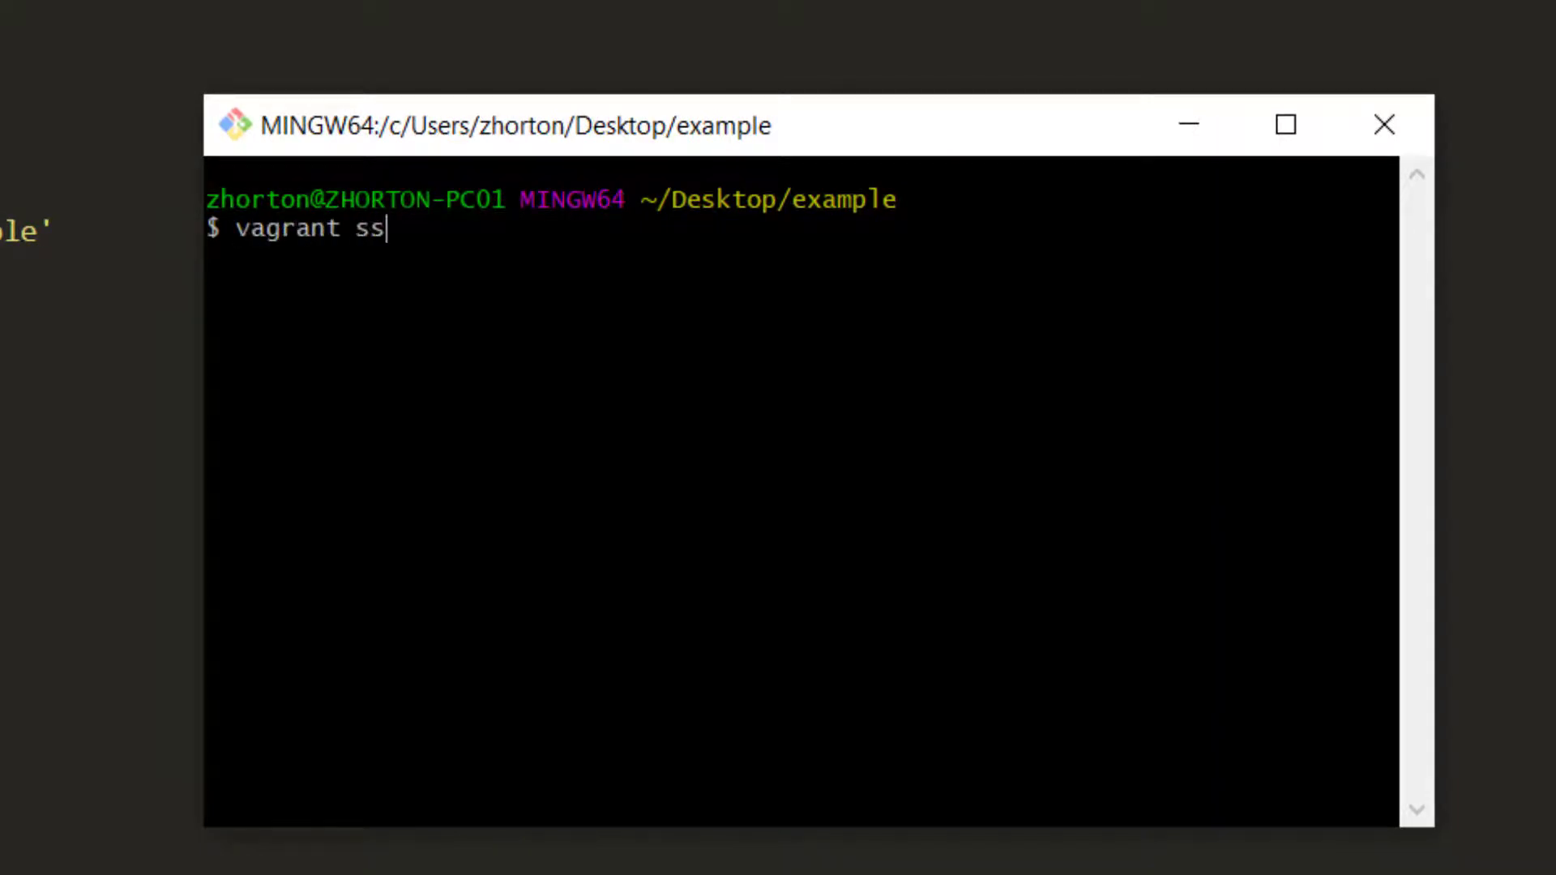
key("Return")
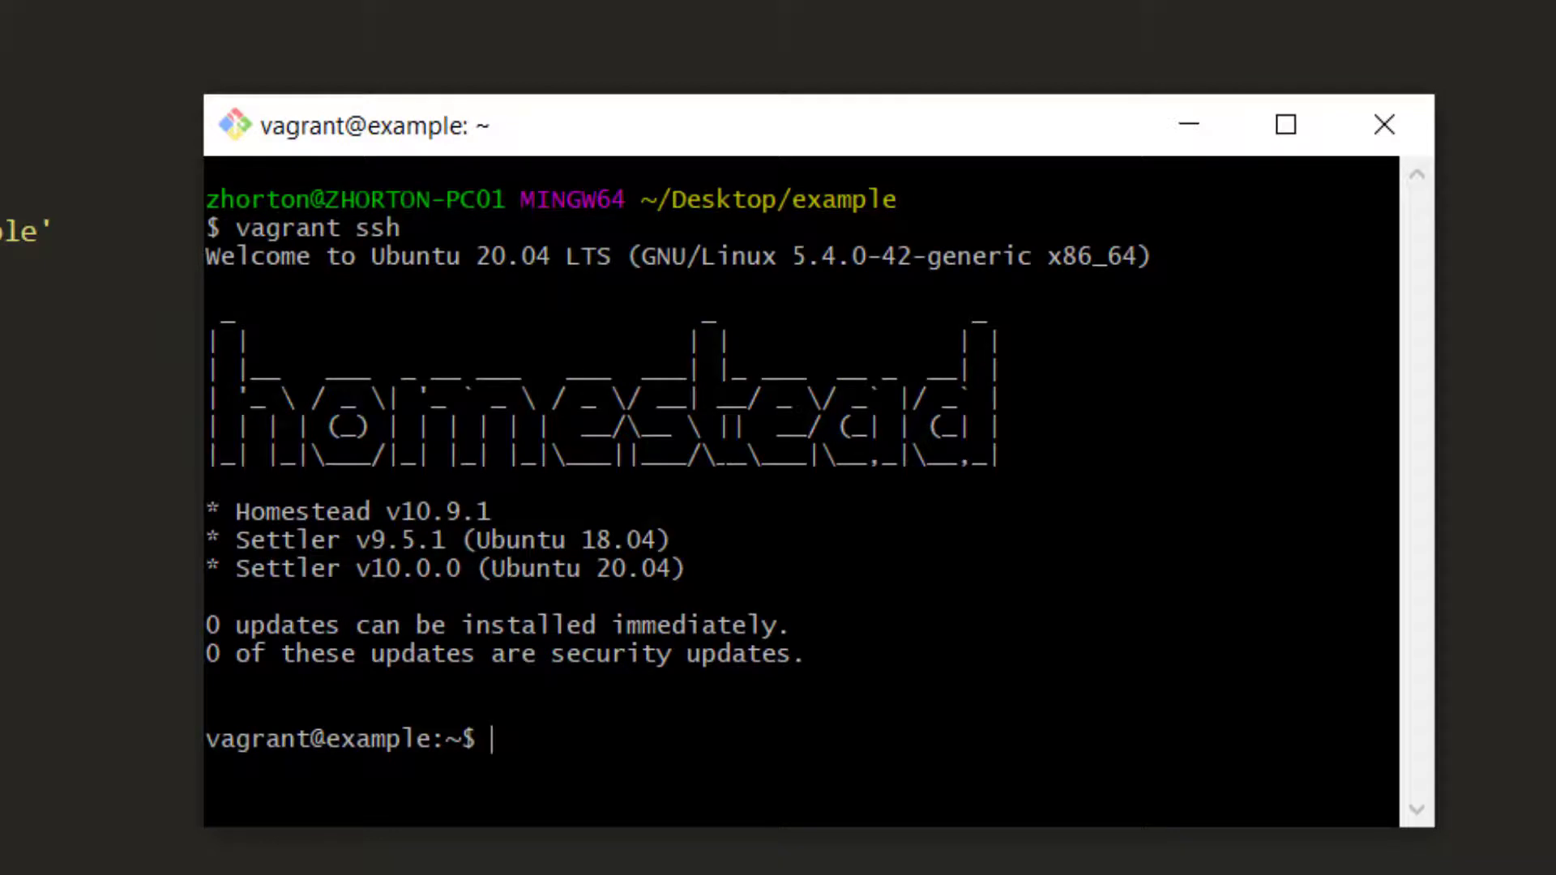
type("clear")
key("Return")
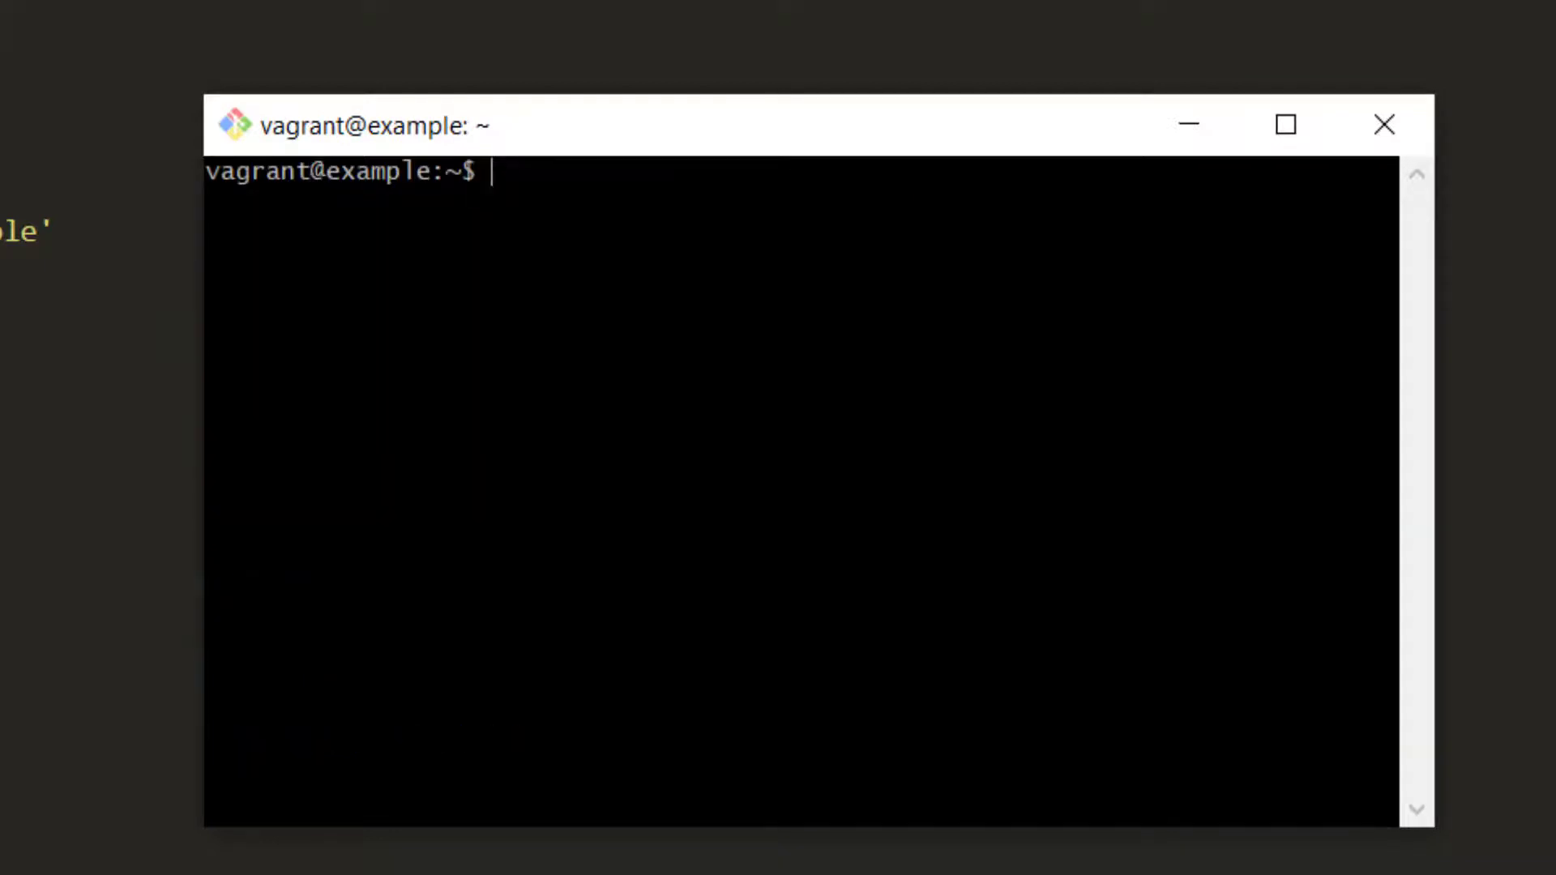
Check the VM's PHP version with php -v, confirming 7.4.8
type("php 00")
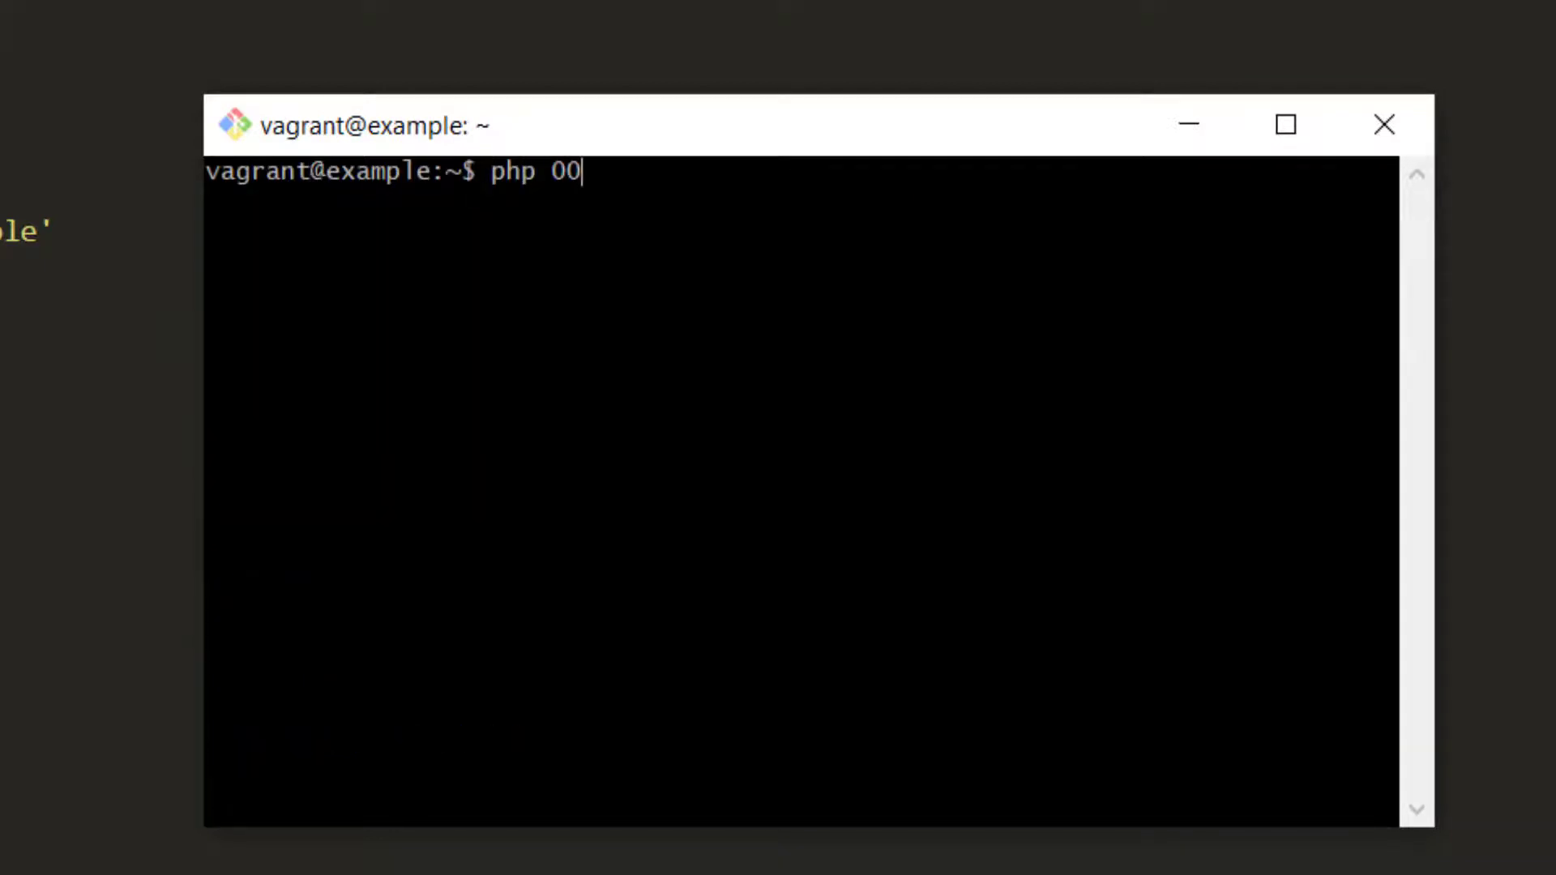
key("BackSpace")
key("BackSpace")
type("-v")
key("Return")
Open MySQL, run show databases; to confirm the homestead database, then exit and clear
type("php")
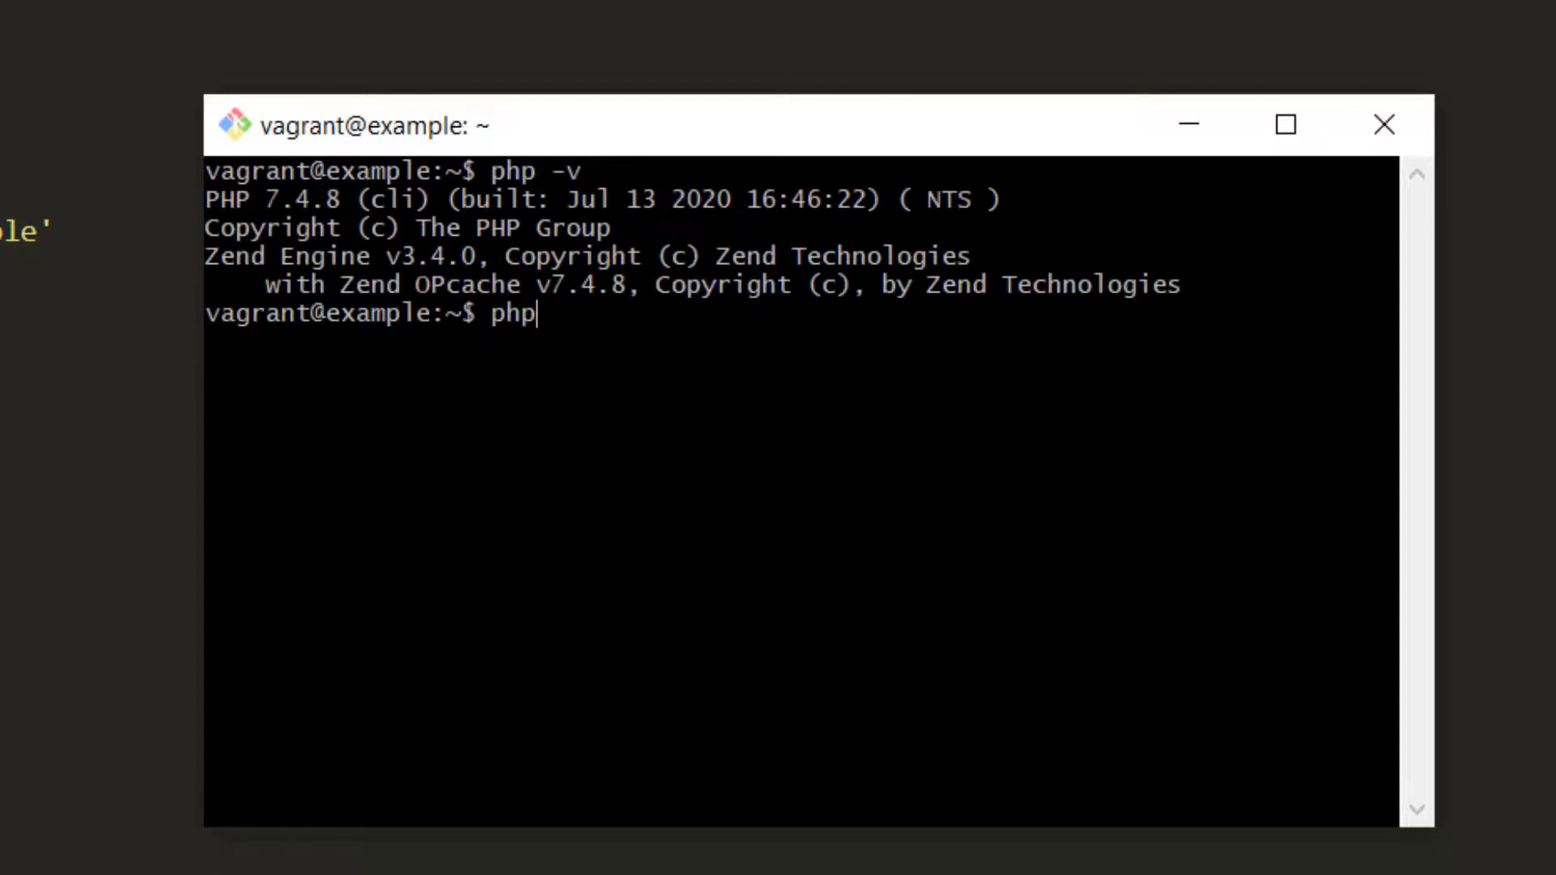
key("BackSpace")
key("BackSpace")
key("BackSpace")
type("mysql")
key("Return")
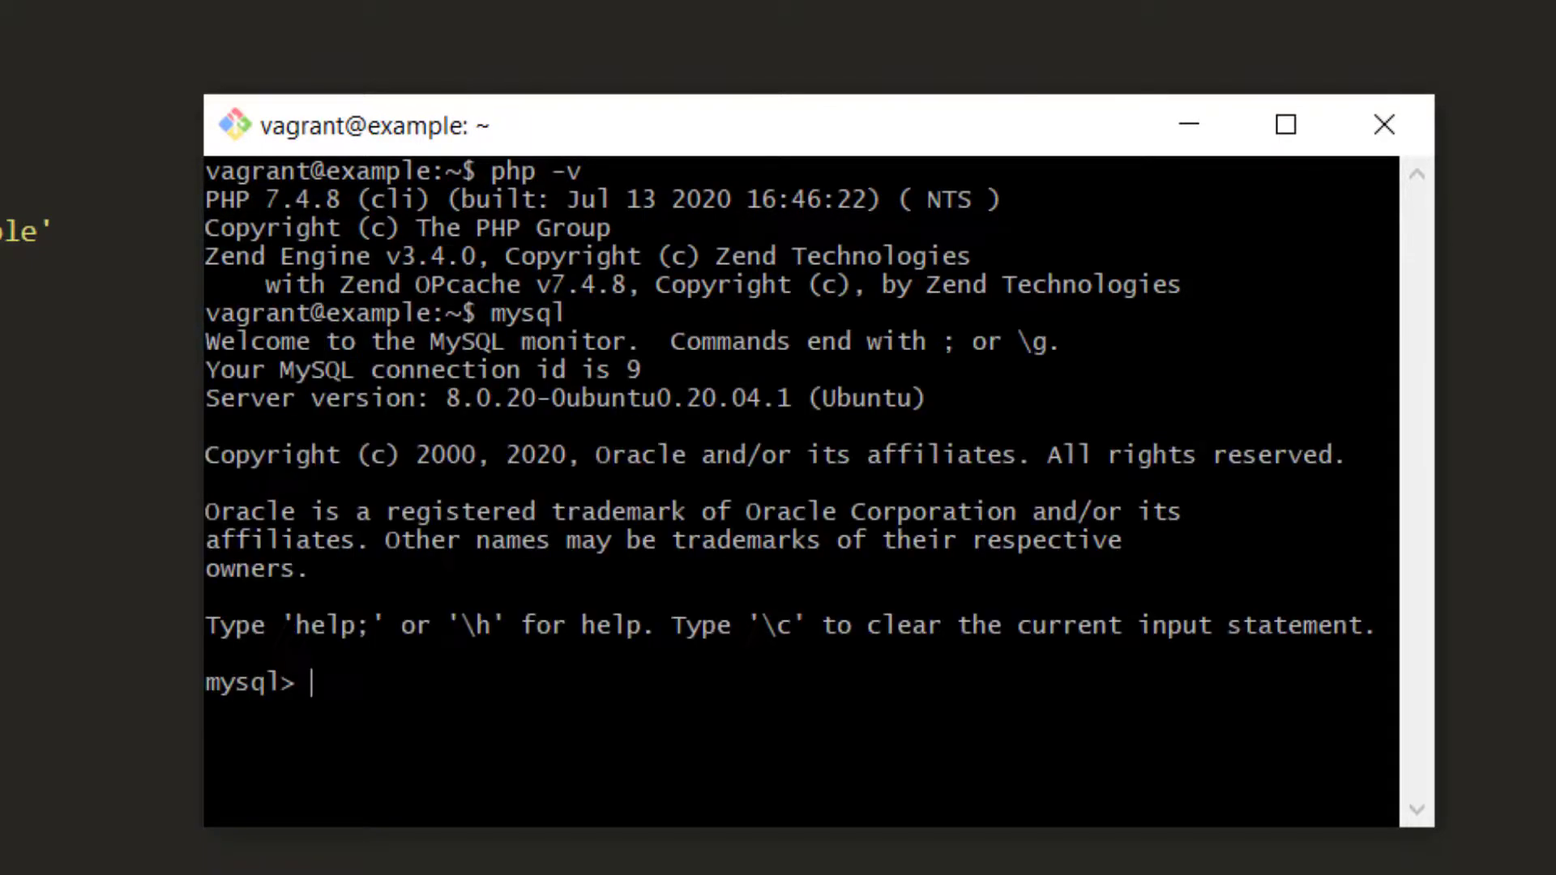
type("show databases;")
key("Return")
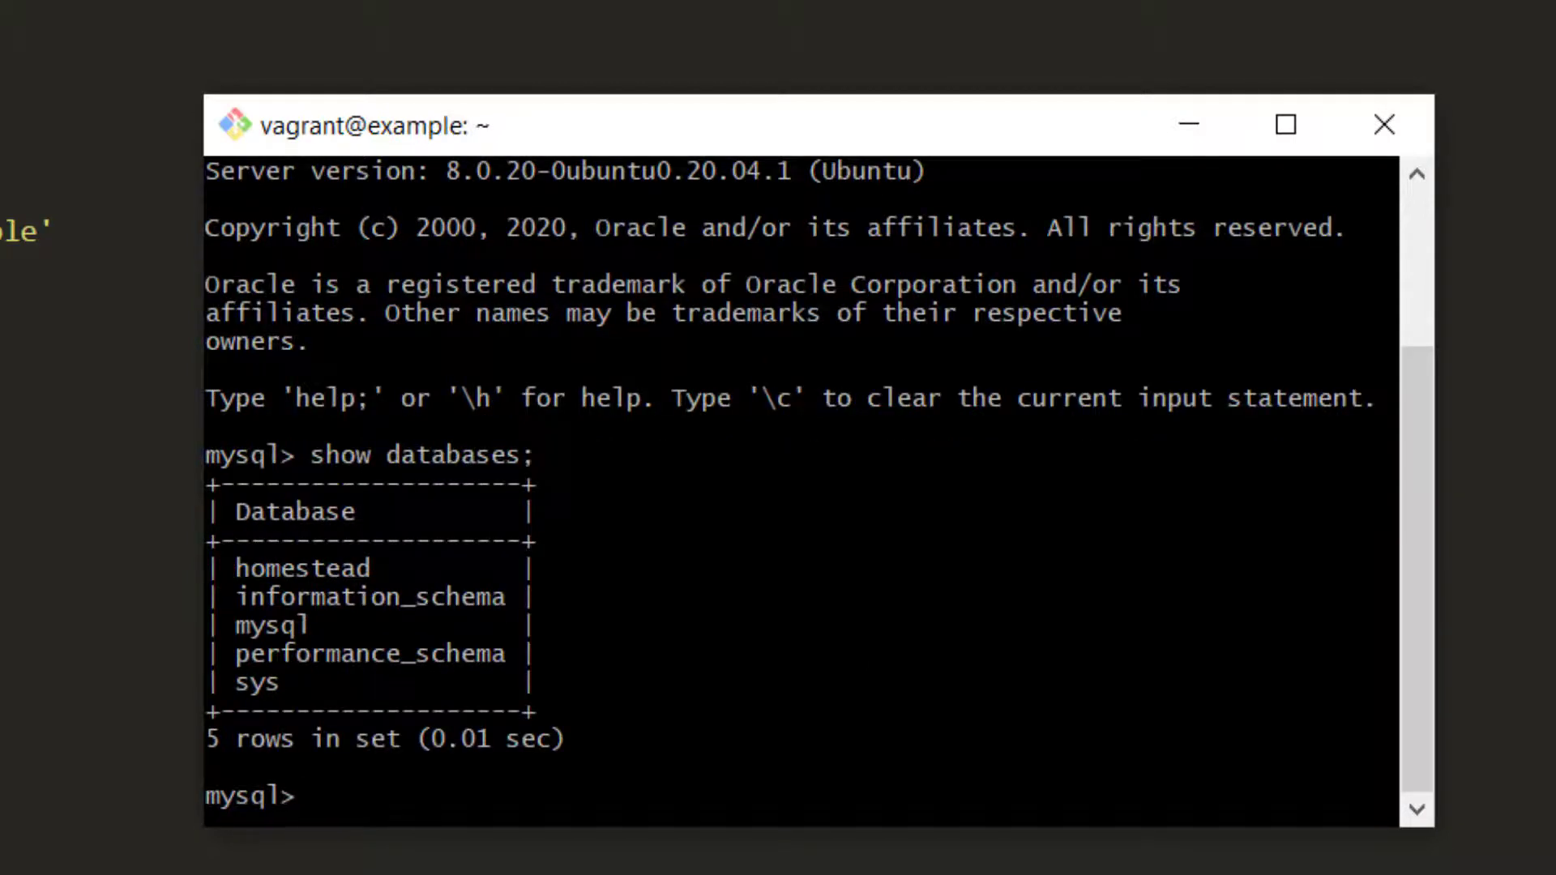
type("exit")
key("Return")
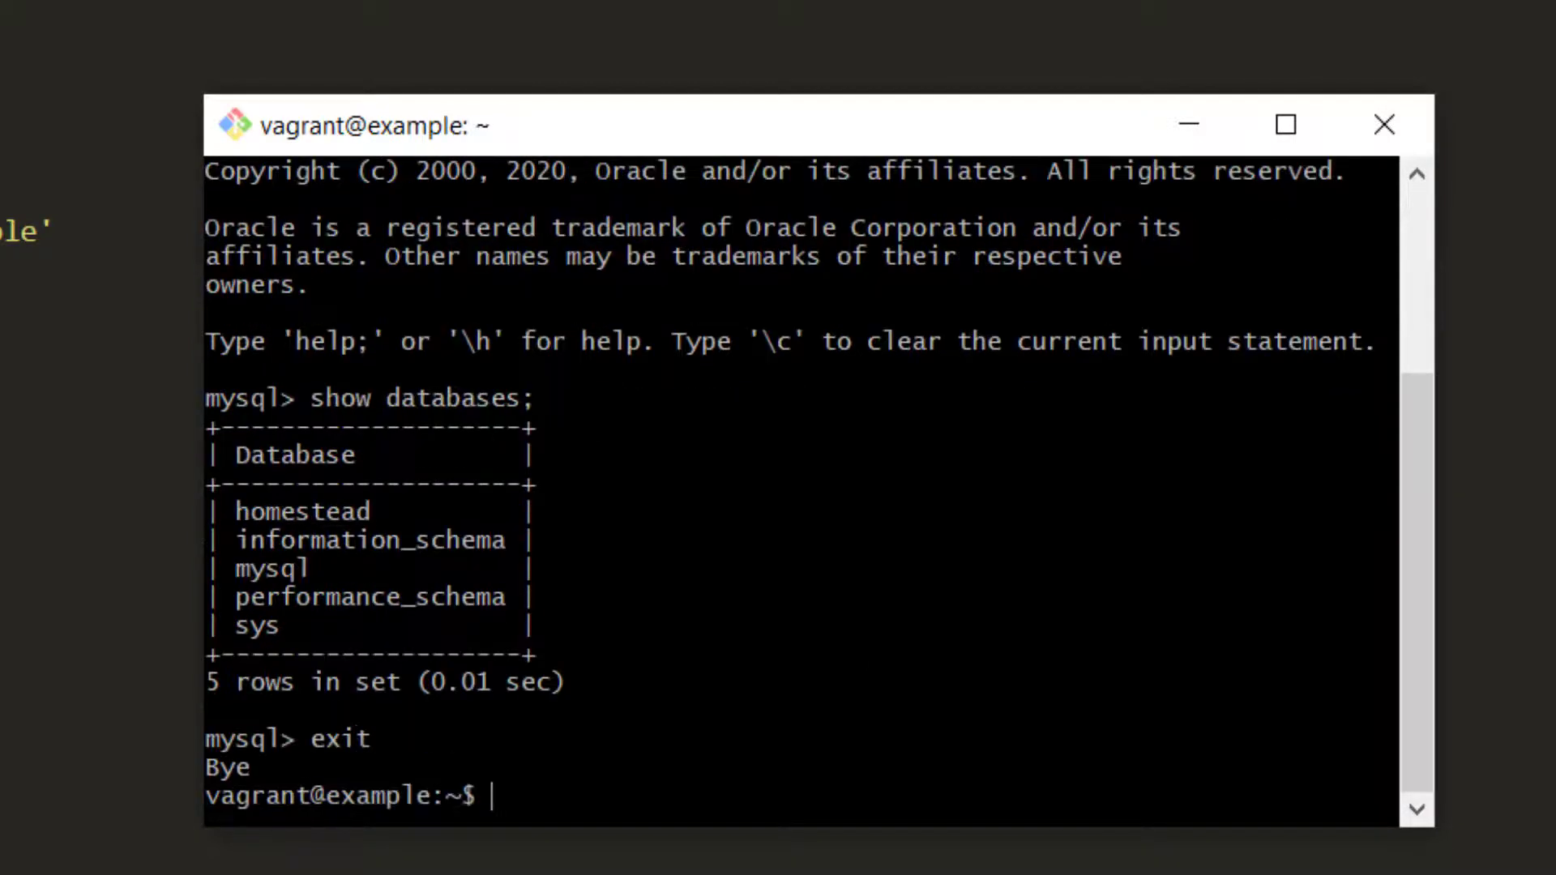
type("clear")
key("Return")
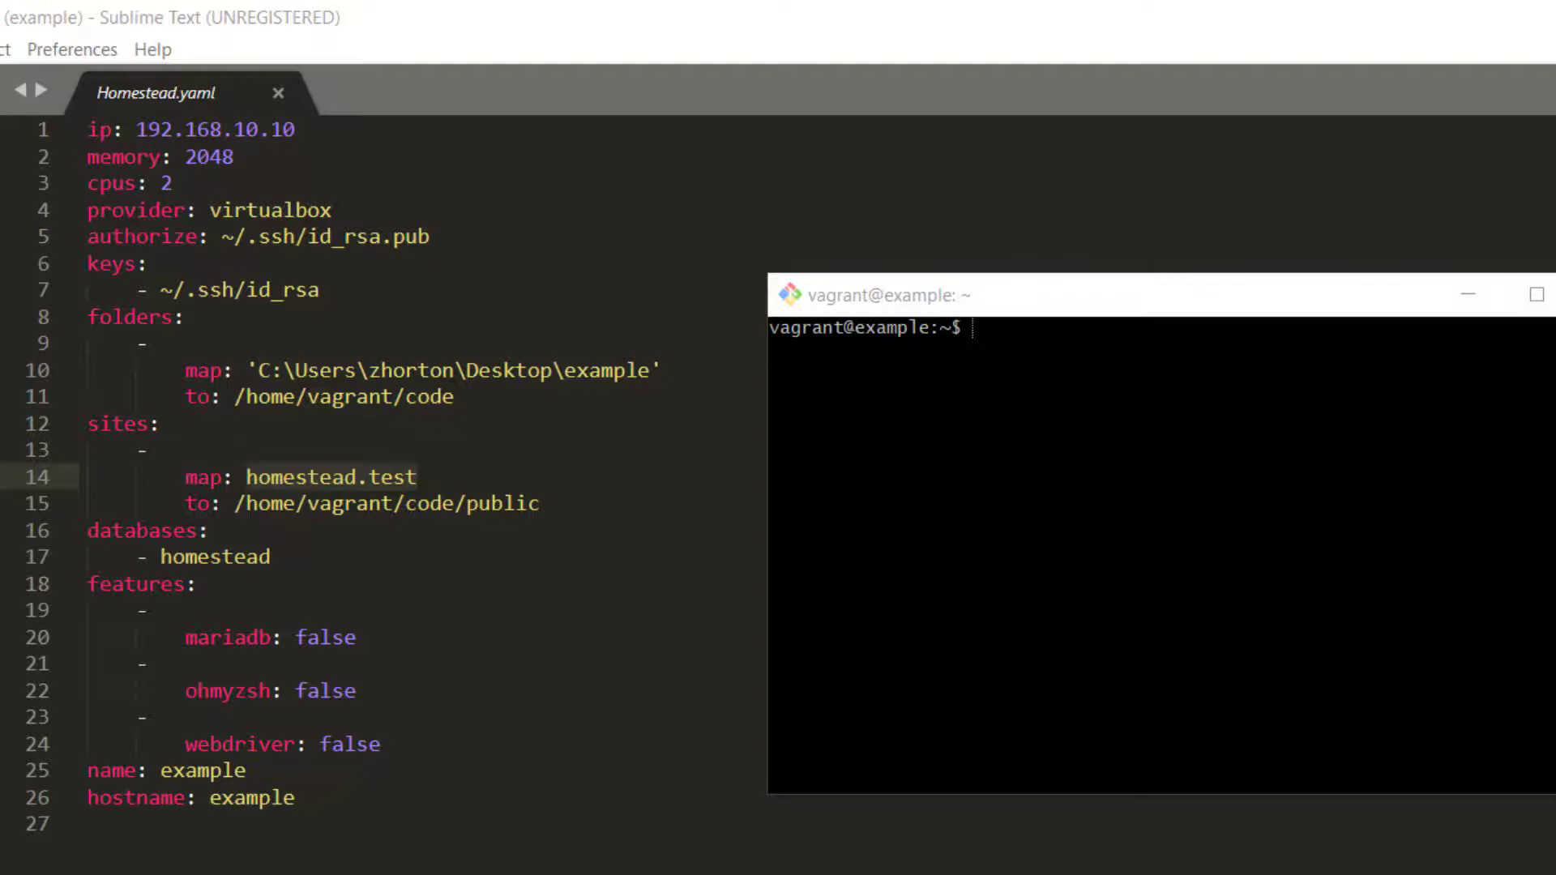
Select the sites through hostname settings in Homestead.yaml for review
left_click(1382, 260)
left_click(271, 557)
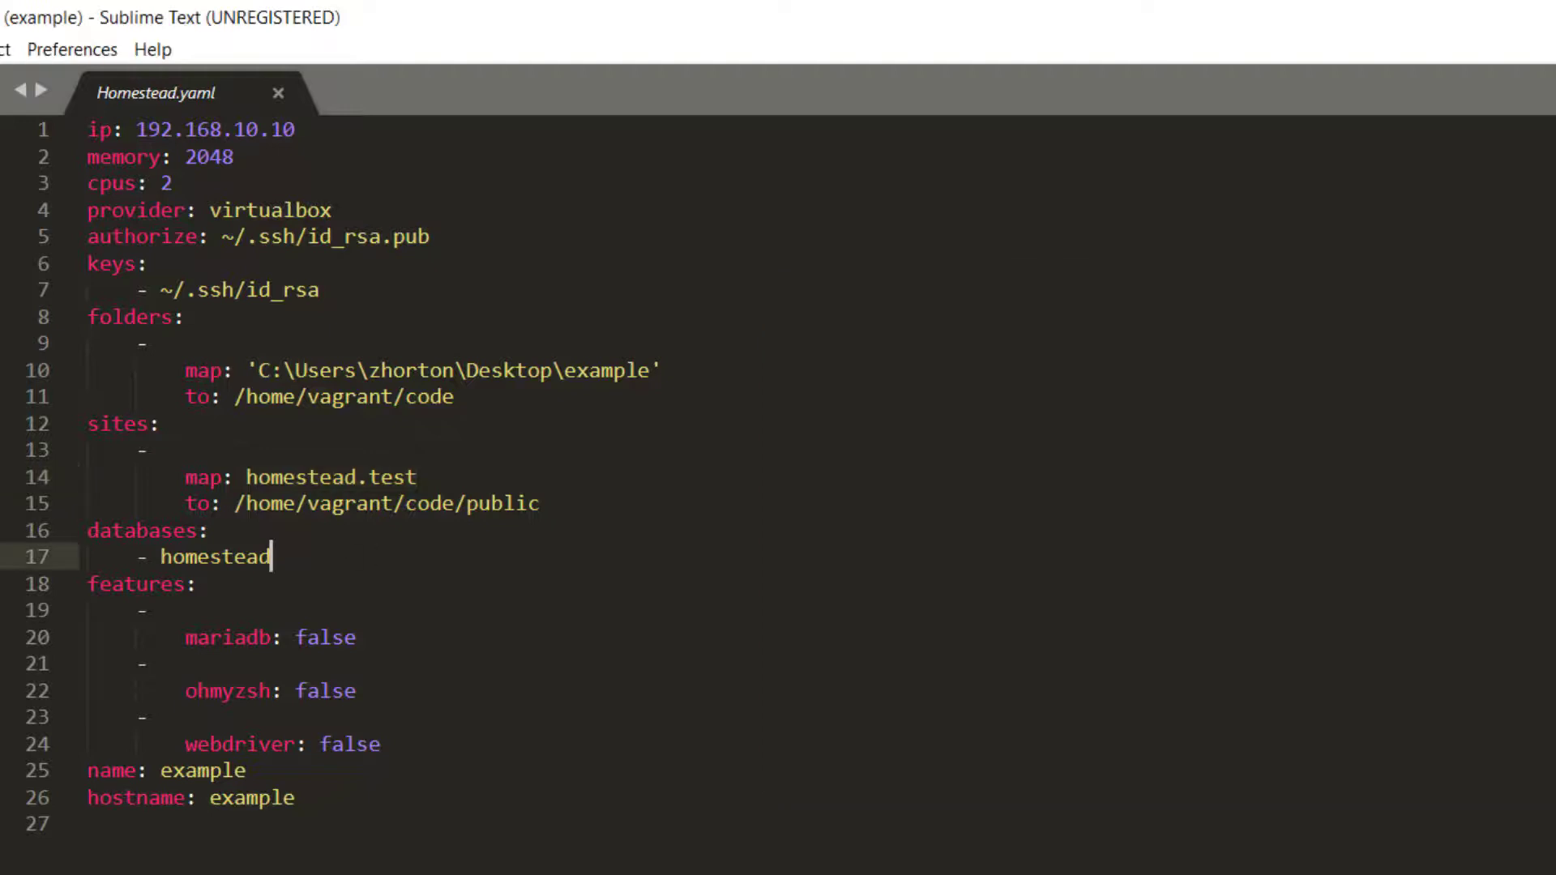
left_click_drag(88, 530, 97, 819)
left_click_drag(296, 797, 87, 423)
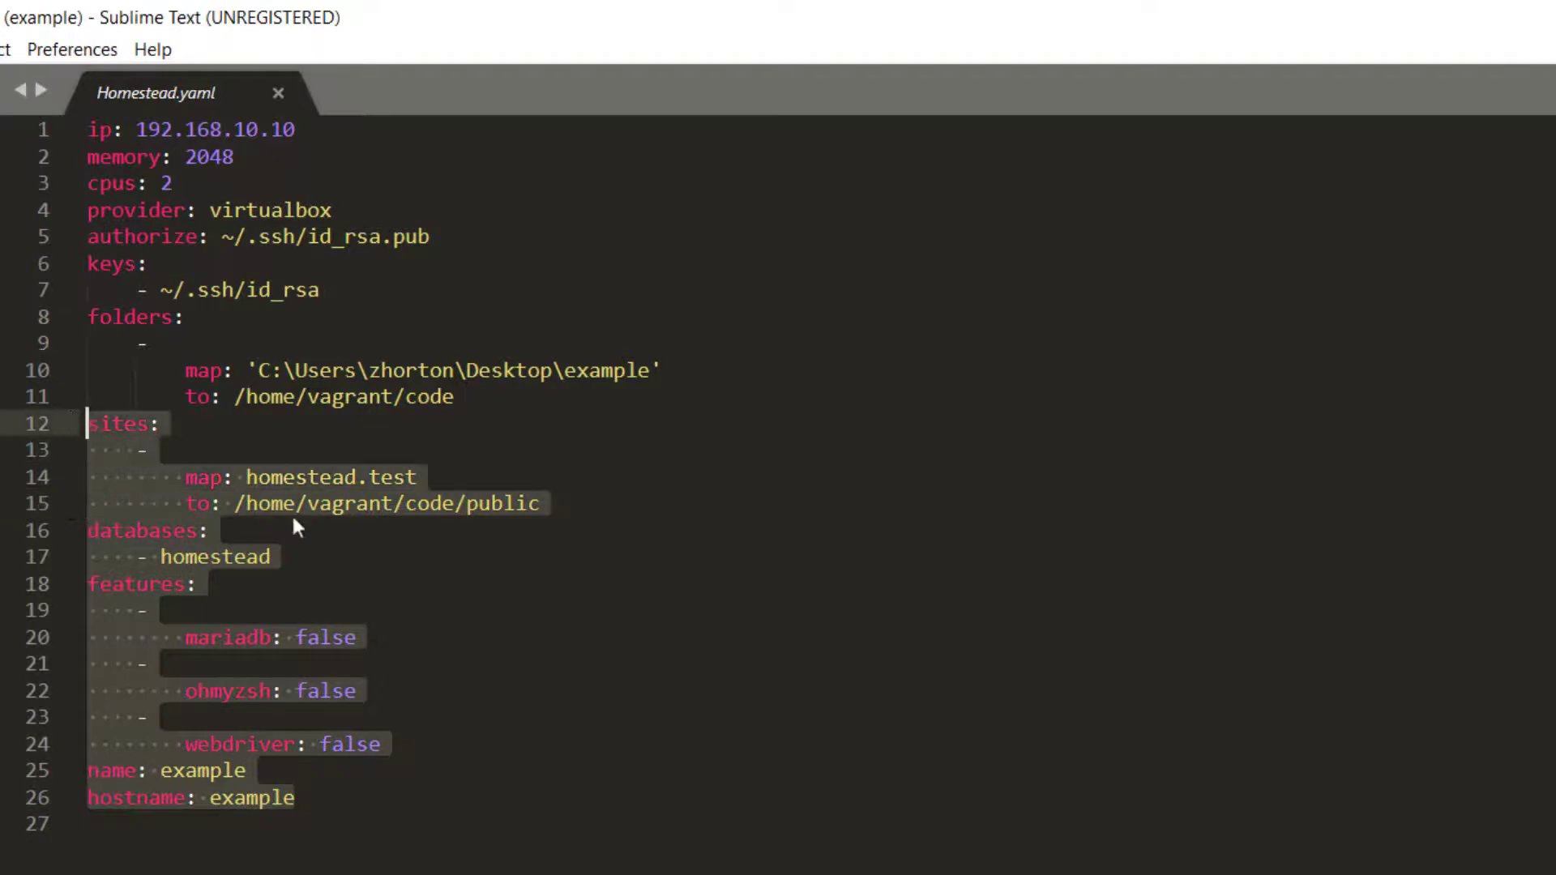
Log out of the VM's SSH session with exit
key("alt+Tab")
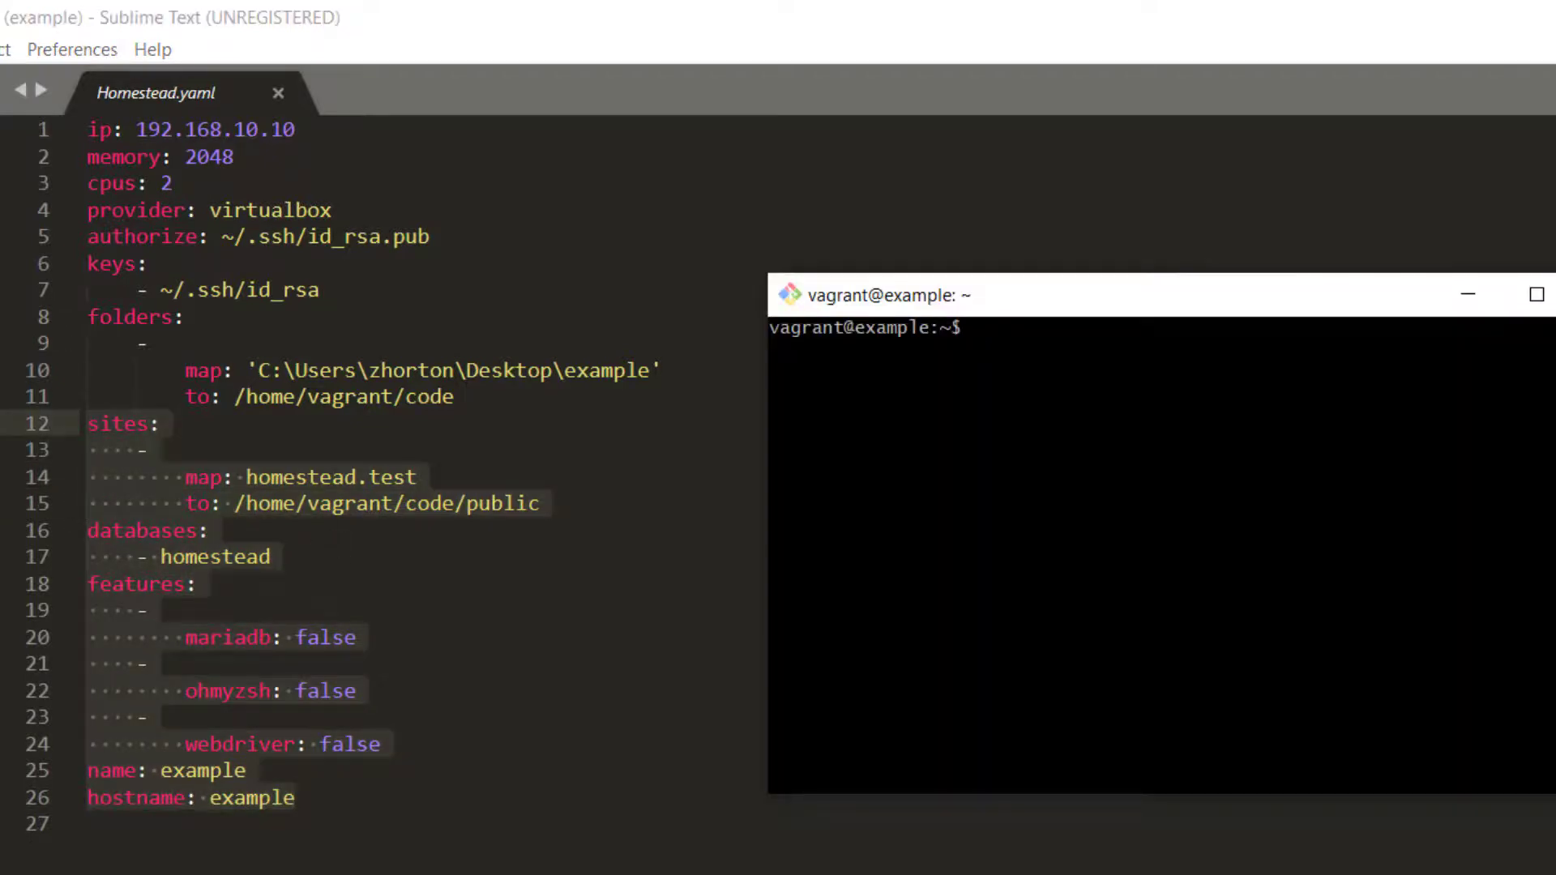
type("exit")
key("Return")
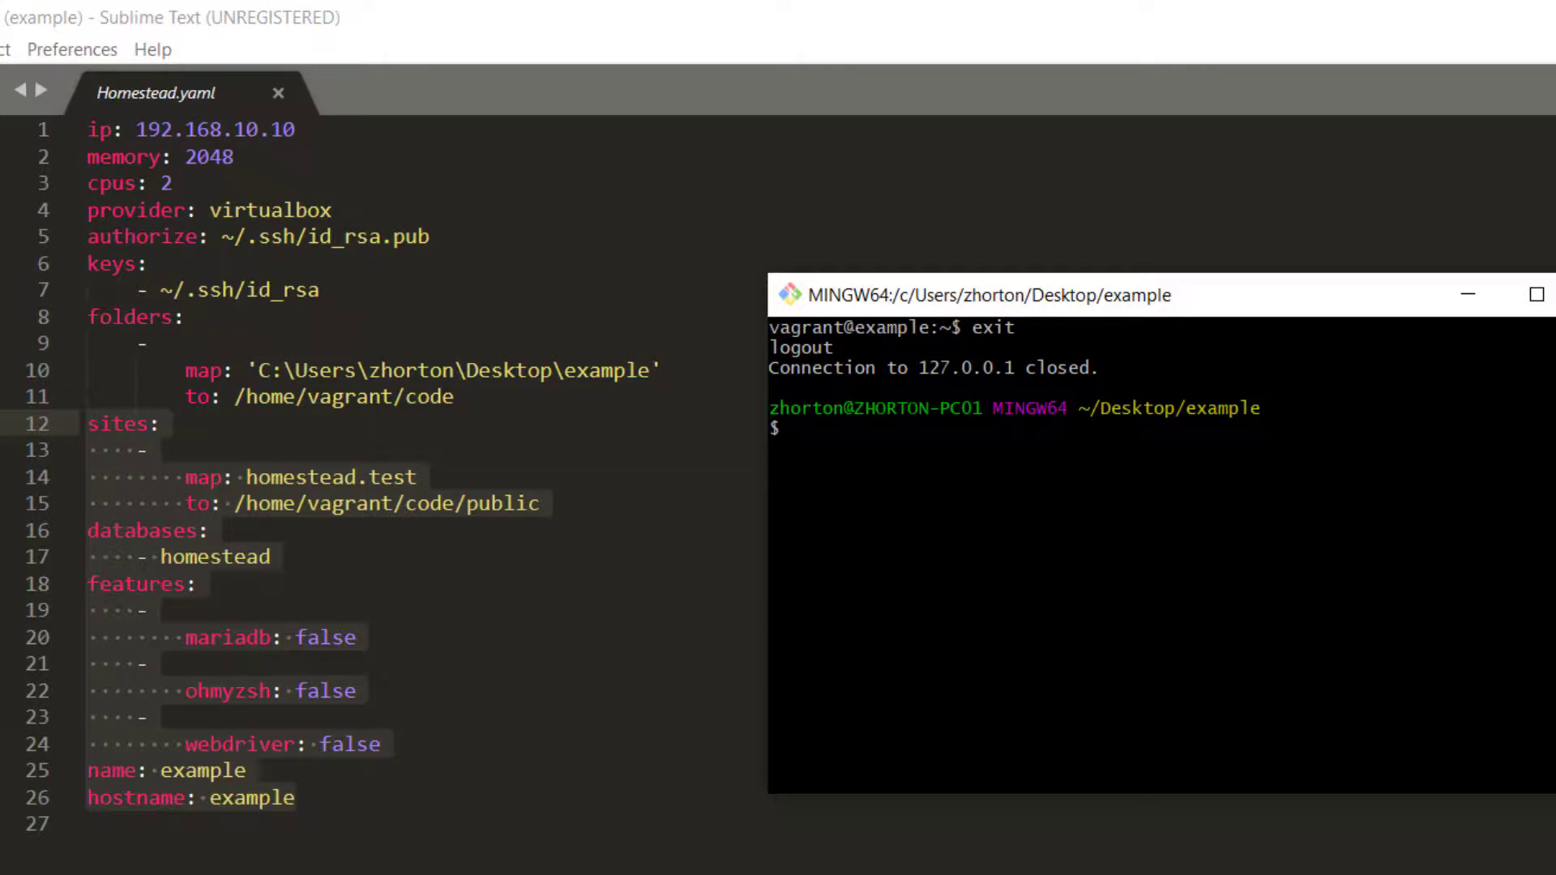
Shut down the Homestead VM with vagrant halt
type("q")
key("BackSpace")
type("vagrant reload --provis")
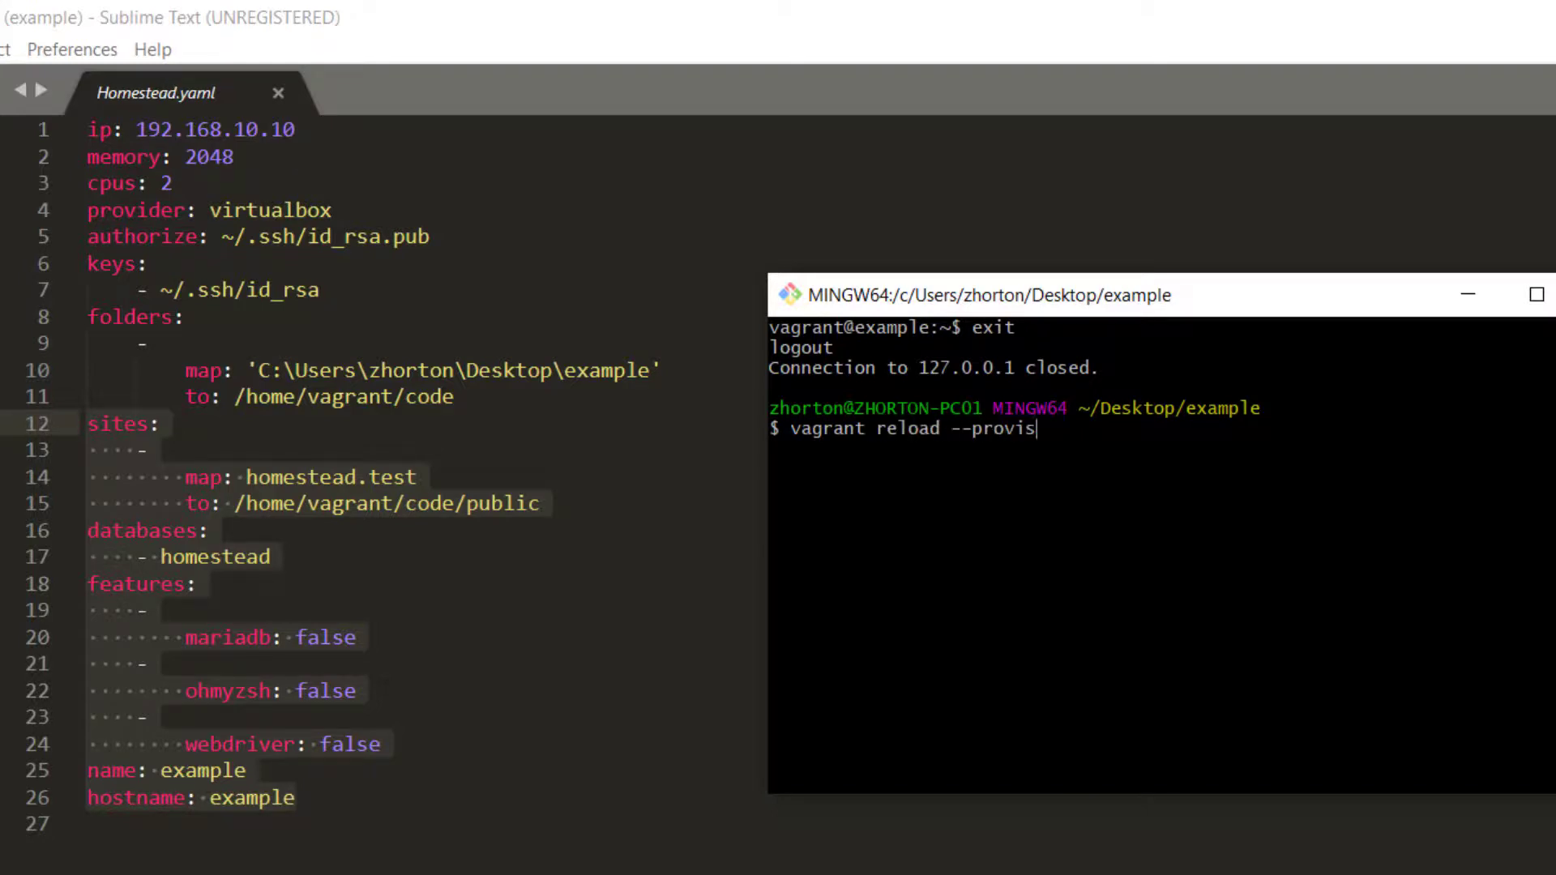
type("ion")
key("BackSpace")
key("BackSpace")
key("BackSpace")
key("BackSpace")
key("BackSpace")
key("BackSpace")
key("BackSpace")
key("BackSpace")
key("BackSpace")
key("BackSpace")
key("BackSpace")
key("BackSpace")
key("BackSpace")
key("BackSpace")
key("BackSpace")
key("BackSpace")
key("BackSpace")
key("BackSpace")
type("halt")
key("Return")
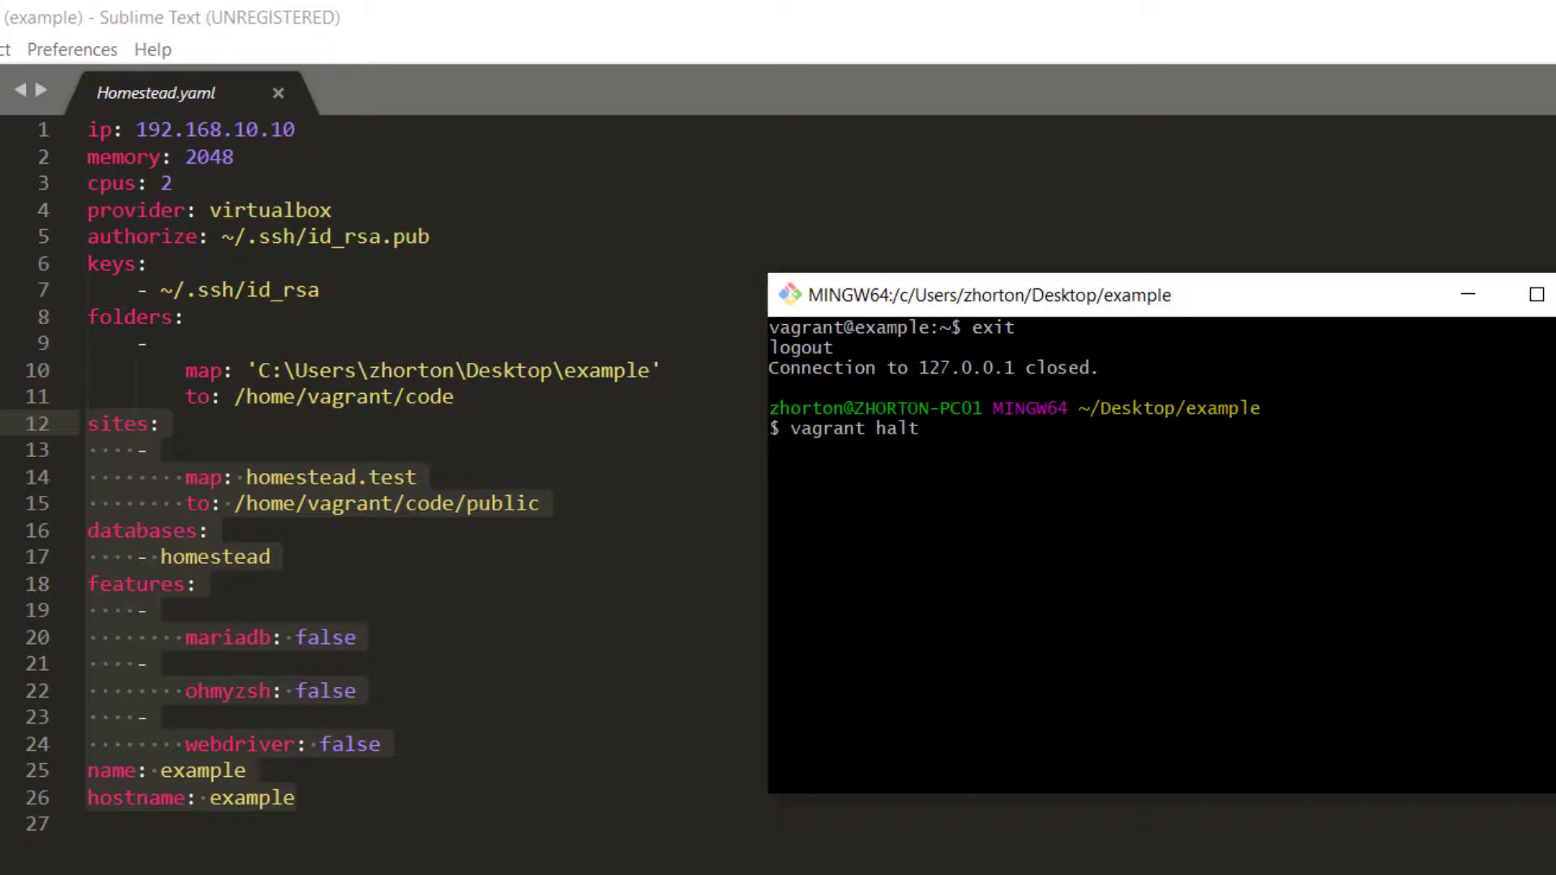
Boot the VM again with vagrant up --provision
type("vagrant up ")
type("--provision")
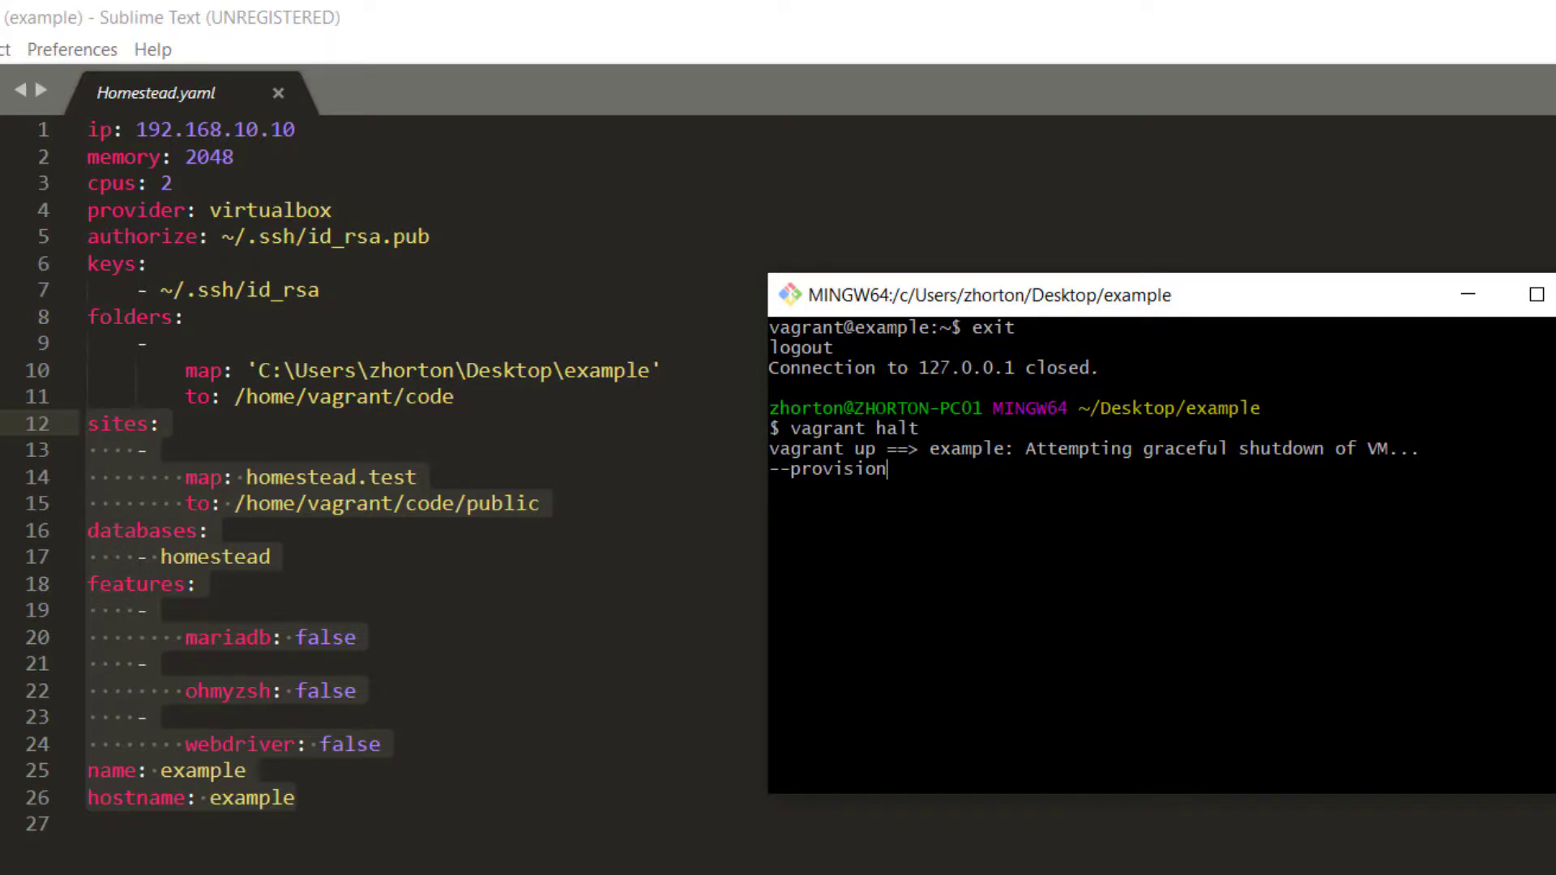
key("BackSpace")
key("BackSpace")
key("BackSpace")
key("BackSpace")
key("BackSpace")
key("BackSpace")
key("BackSpace")
key("BackSpace")
key("BackSpace")
key("BackSpace")
key("BackSpace")
type("--provision")
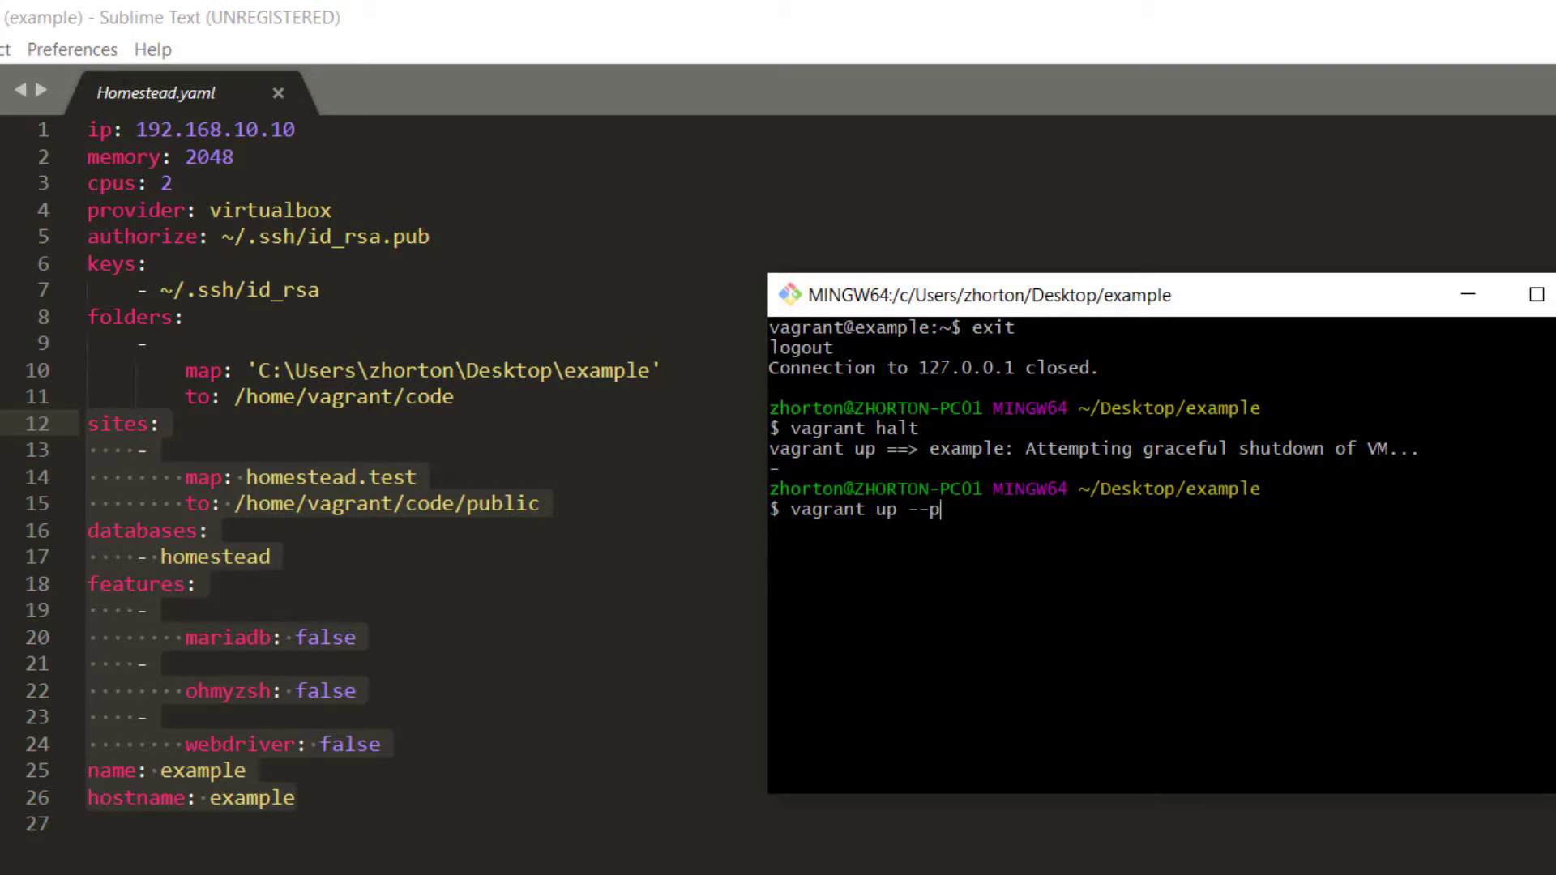
key("Return")
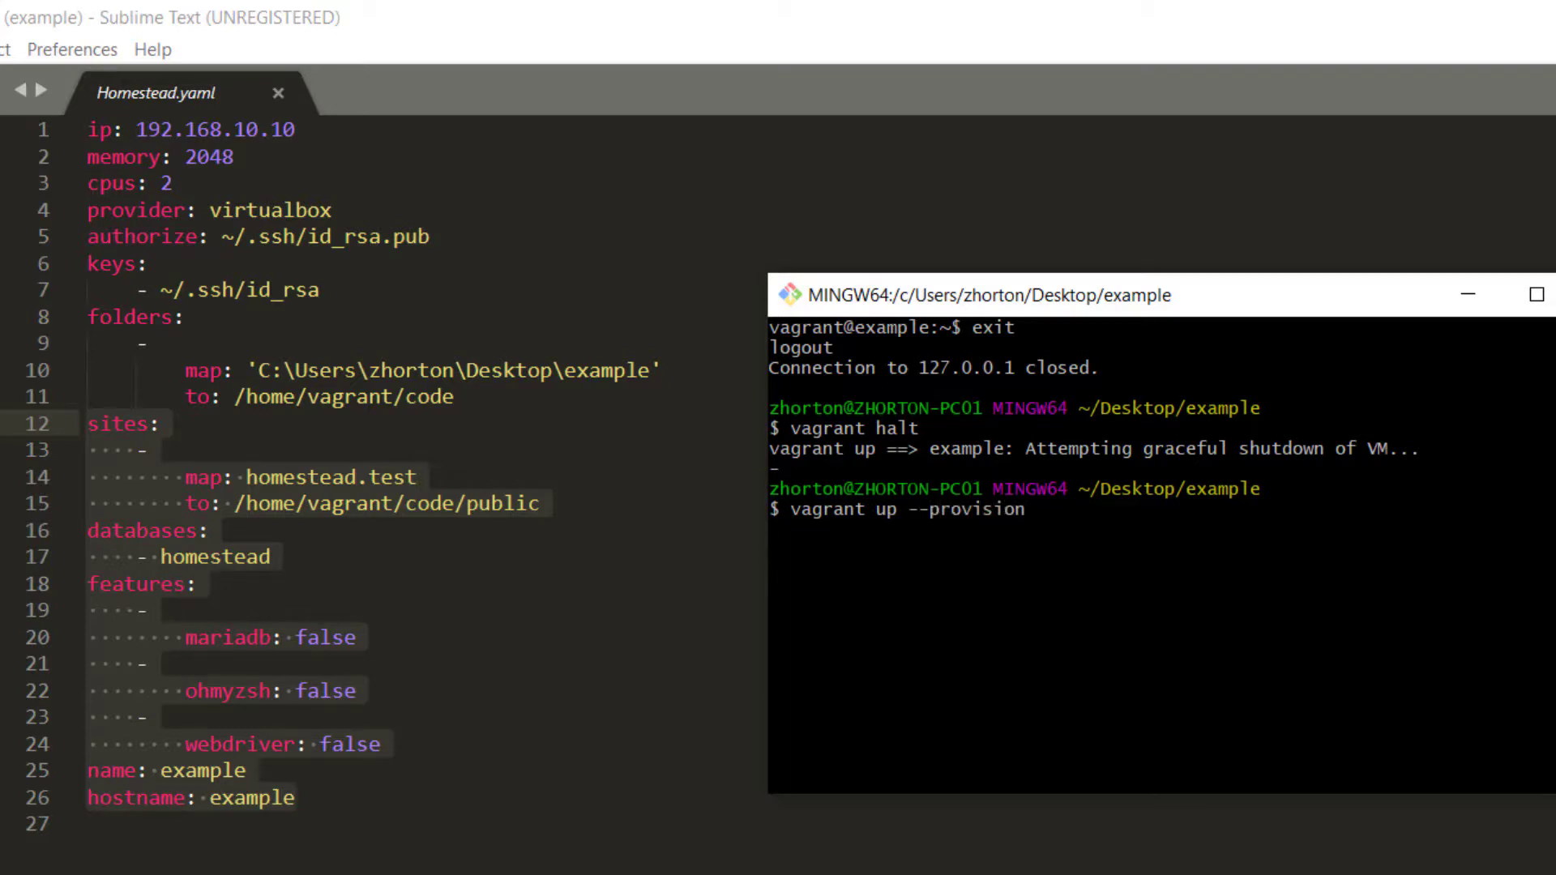